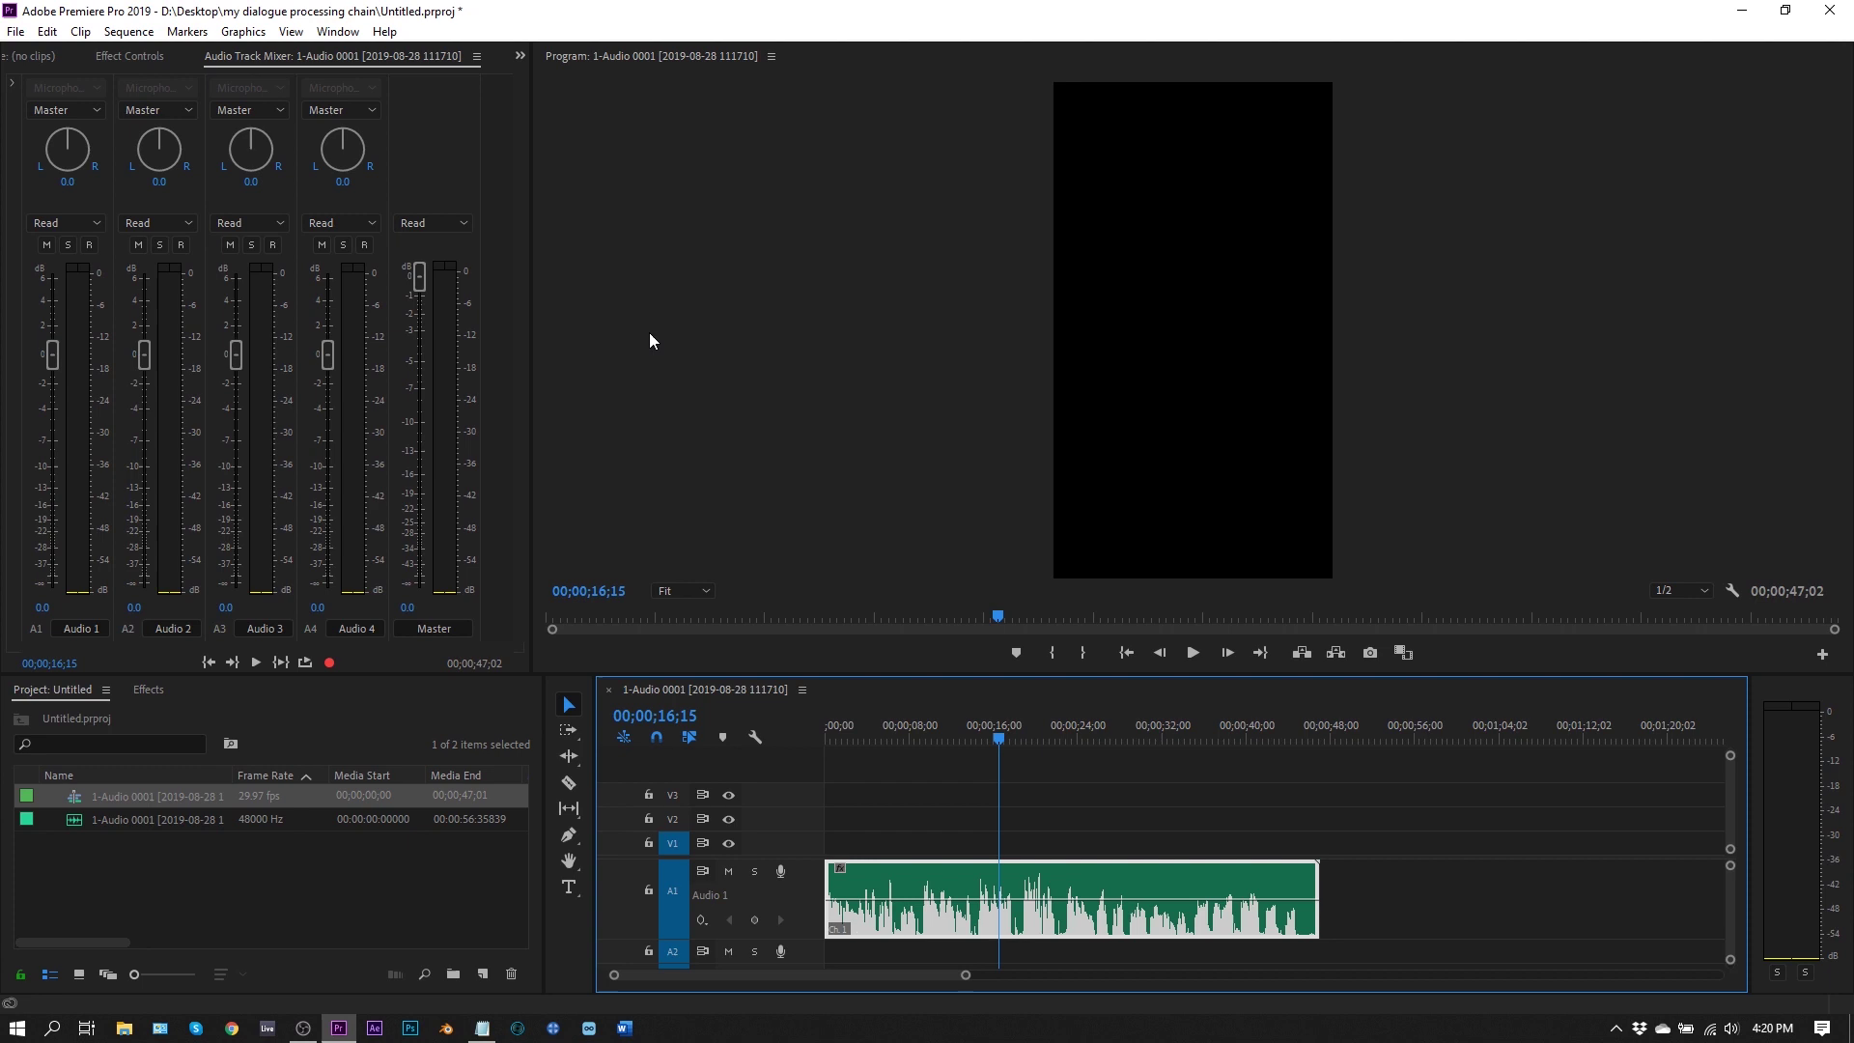
Play the dialogue from 00;00;00;00 while widening the track mixer panel, then stop.
{"action": "left_click_drag", "start_coordinate": [859, 728], "coordinate": [794, 732]}
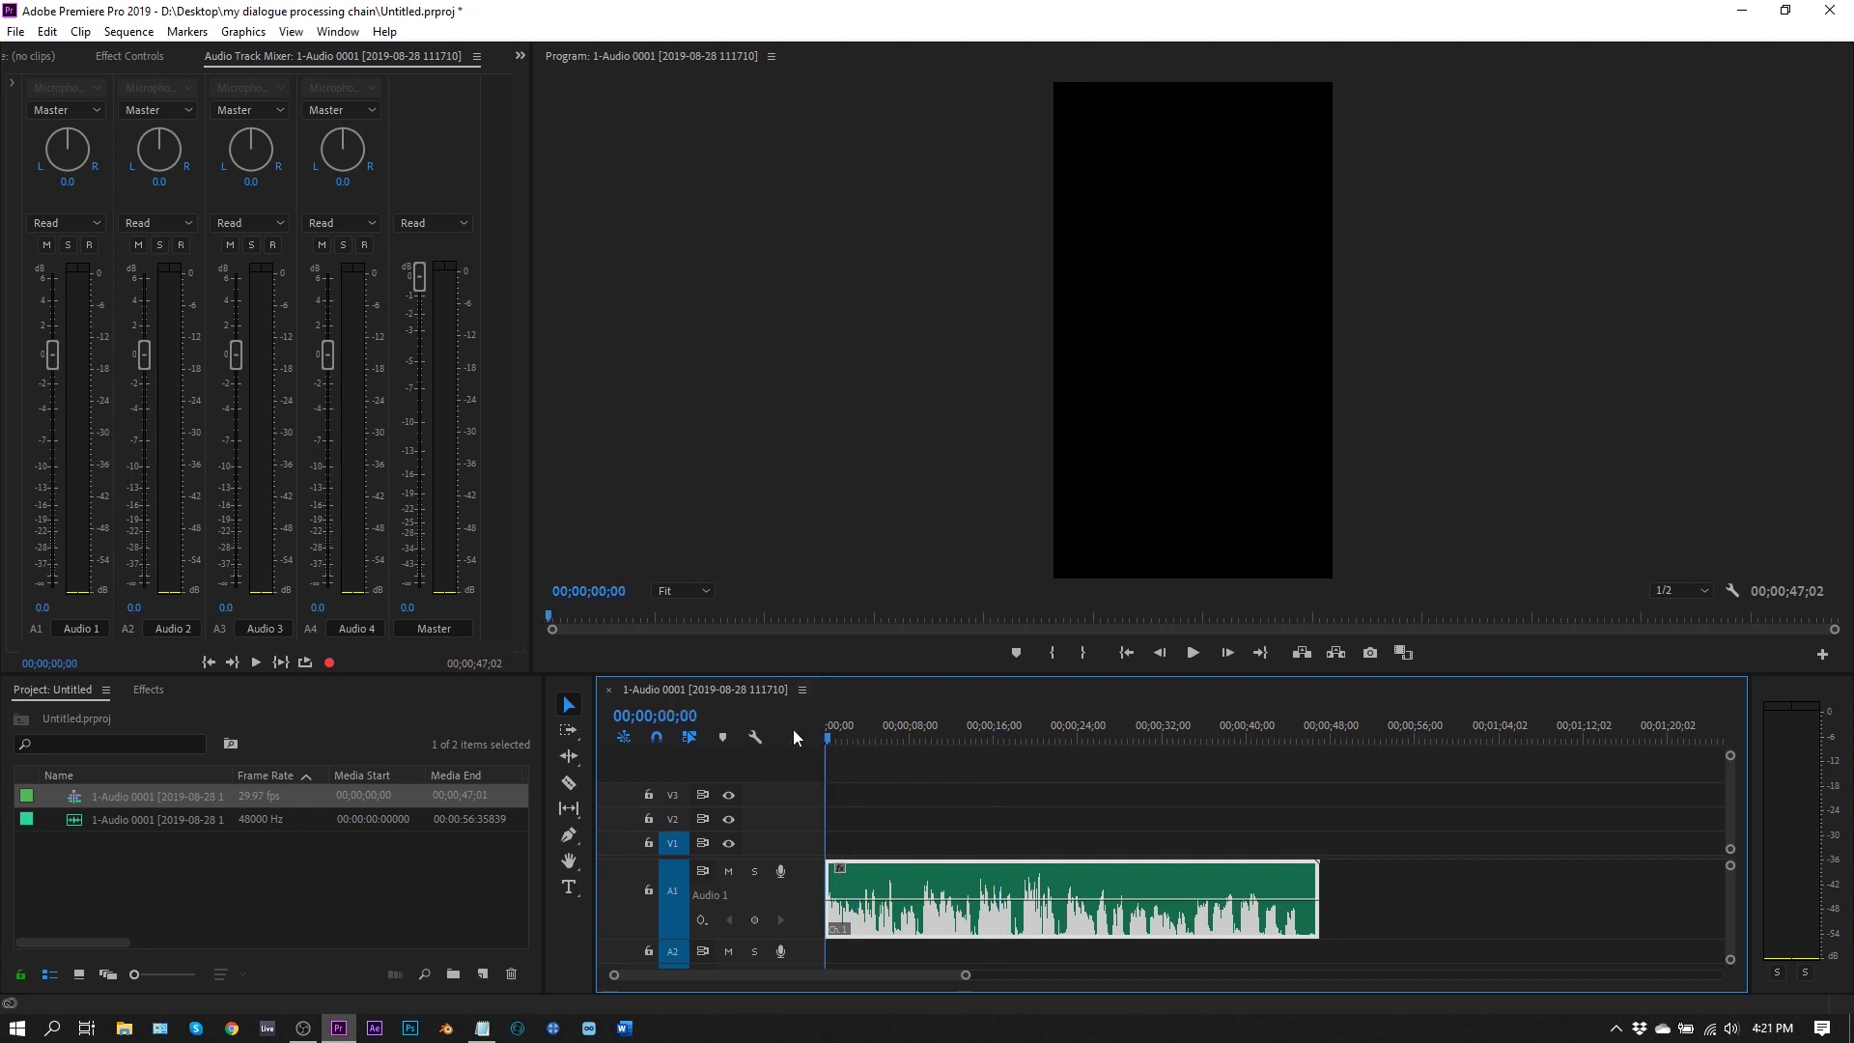
{"action": "key", "text": "space"}
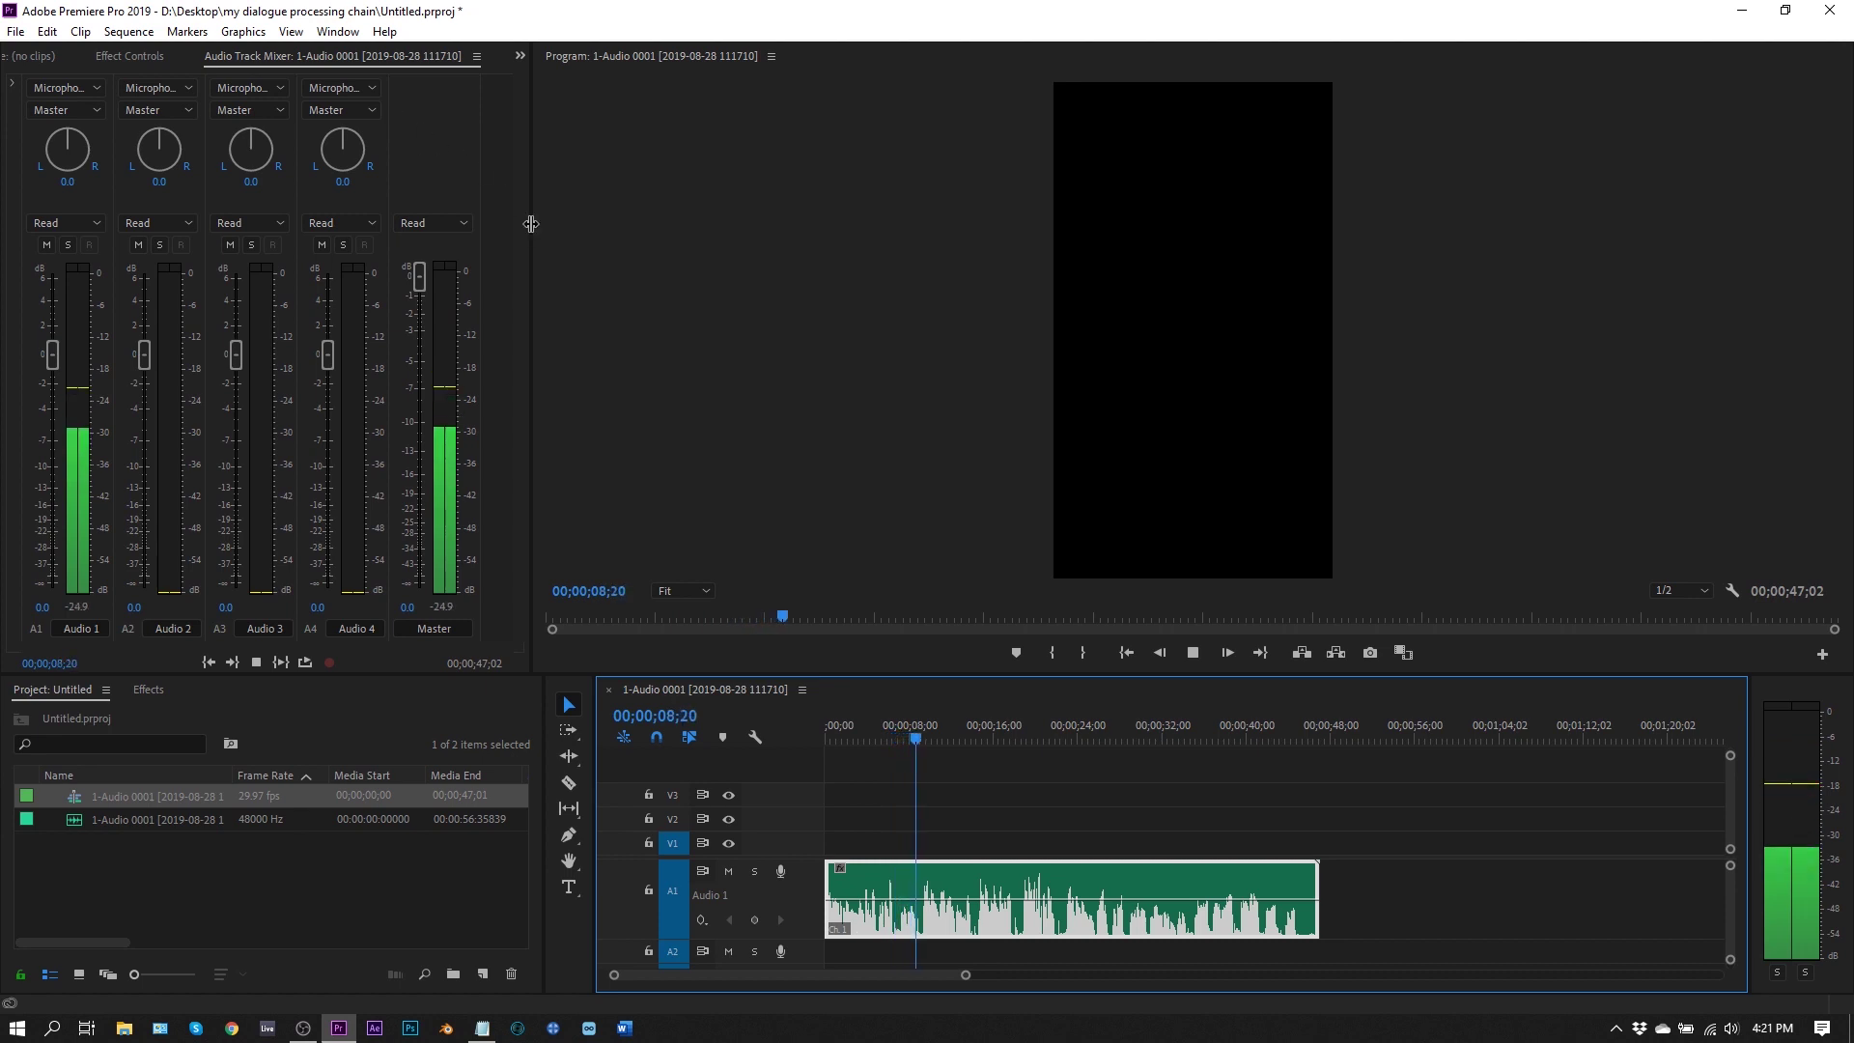
{"action": "mouse_move", "coordinate": [531, 223]}
{"action": "left_mouse_down"}
{"action": "mouse_move", "coordinate": [824, 210]}
{"action": "mouse_move", "coordinate": [563, 215]}
{"action": "left_mouse_up"}
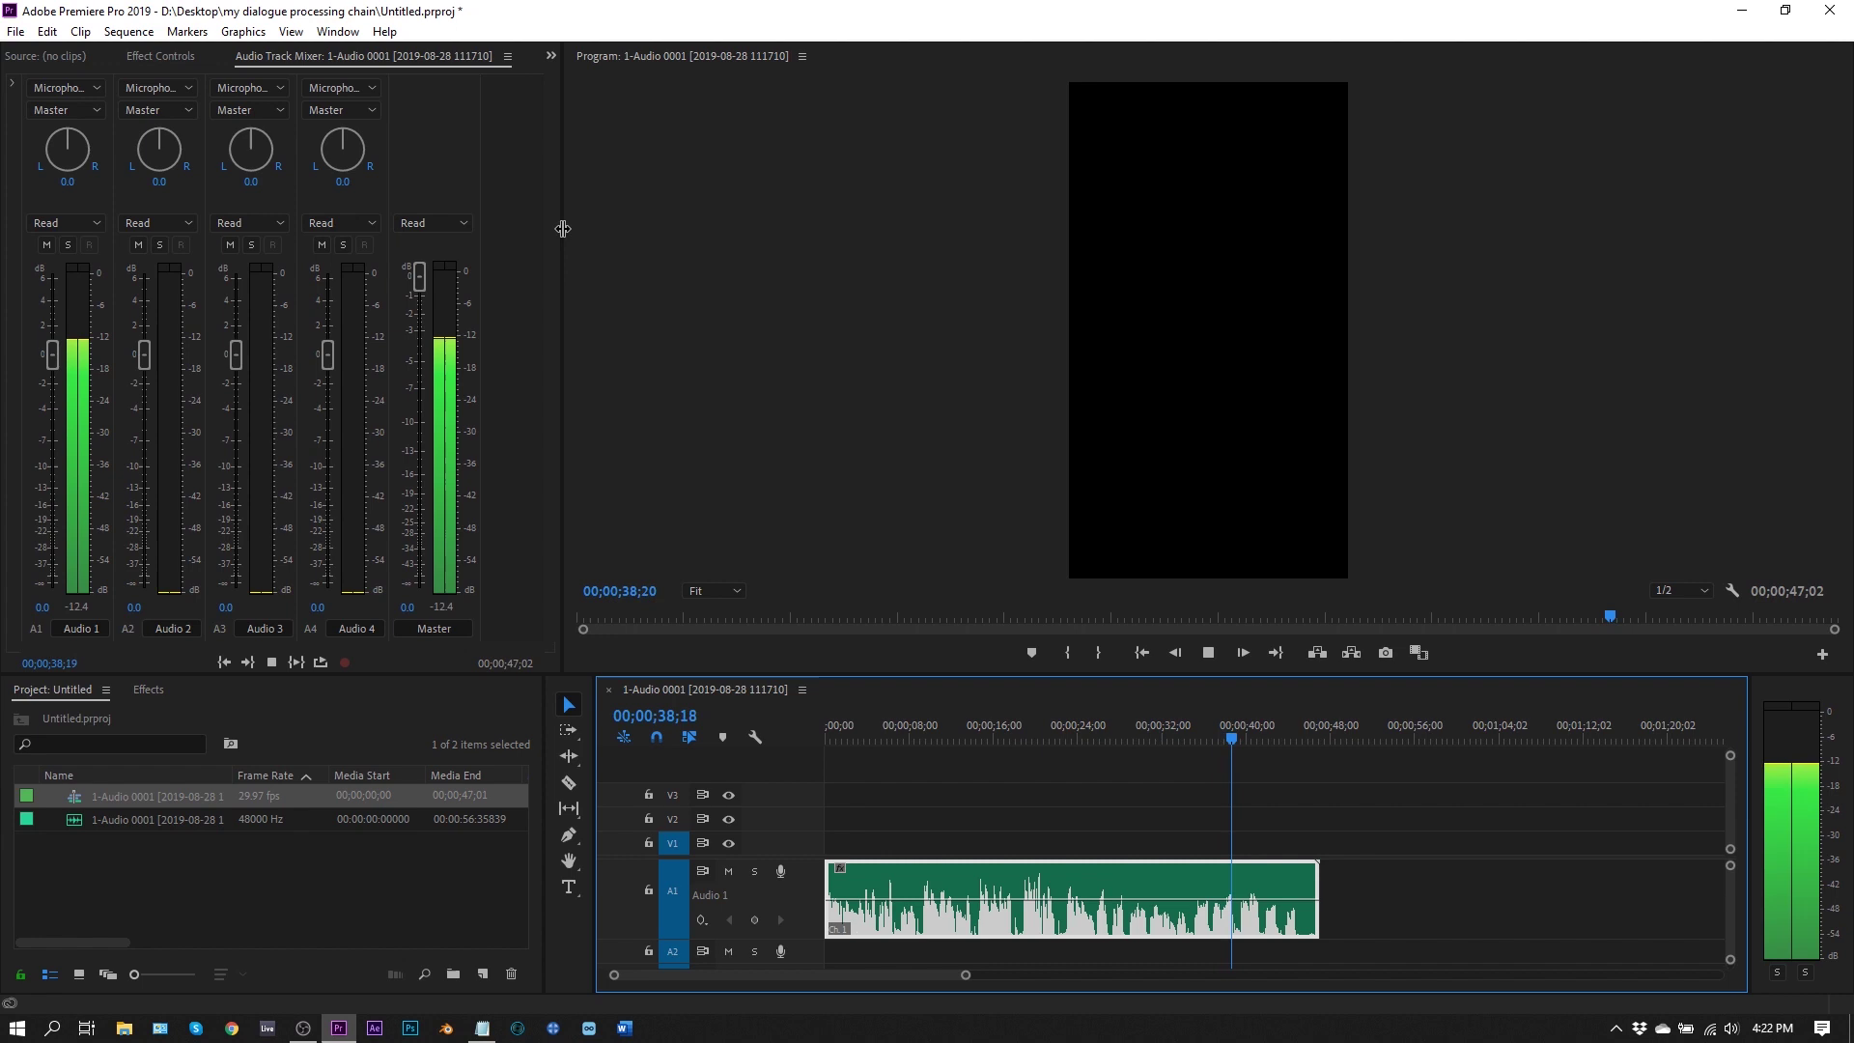
{"action": "key", "text": "space"}
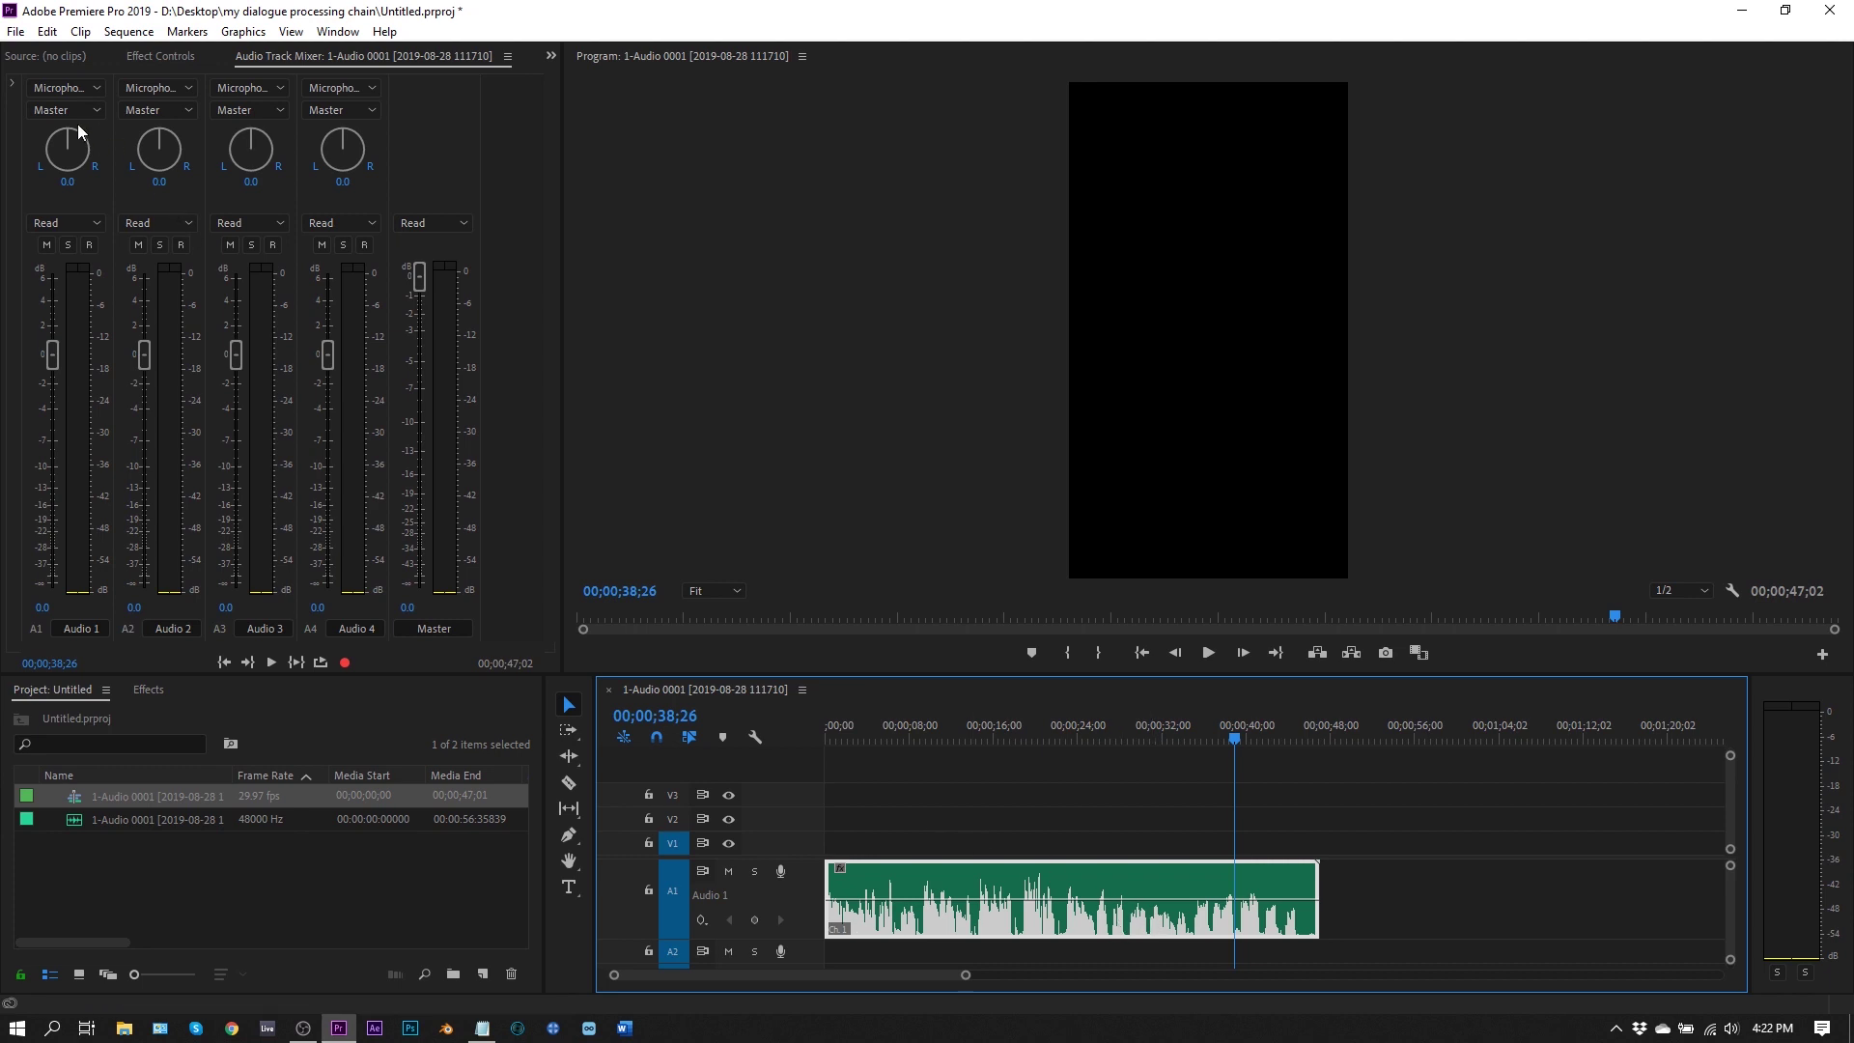
Insert iZotope RX 7 De-ess from VST3 > Restoration into Audio 1's first effect slot.
{"action": "left_click", "coordinate": [14, 86]}
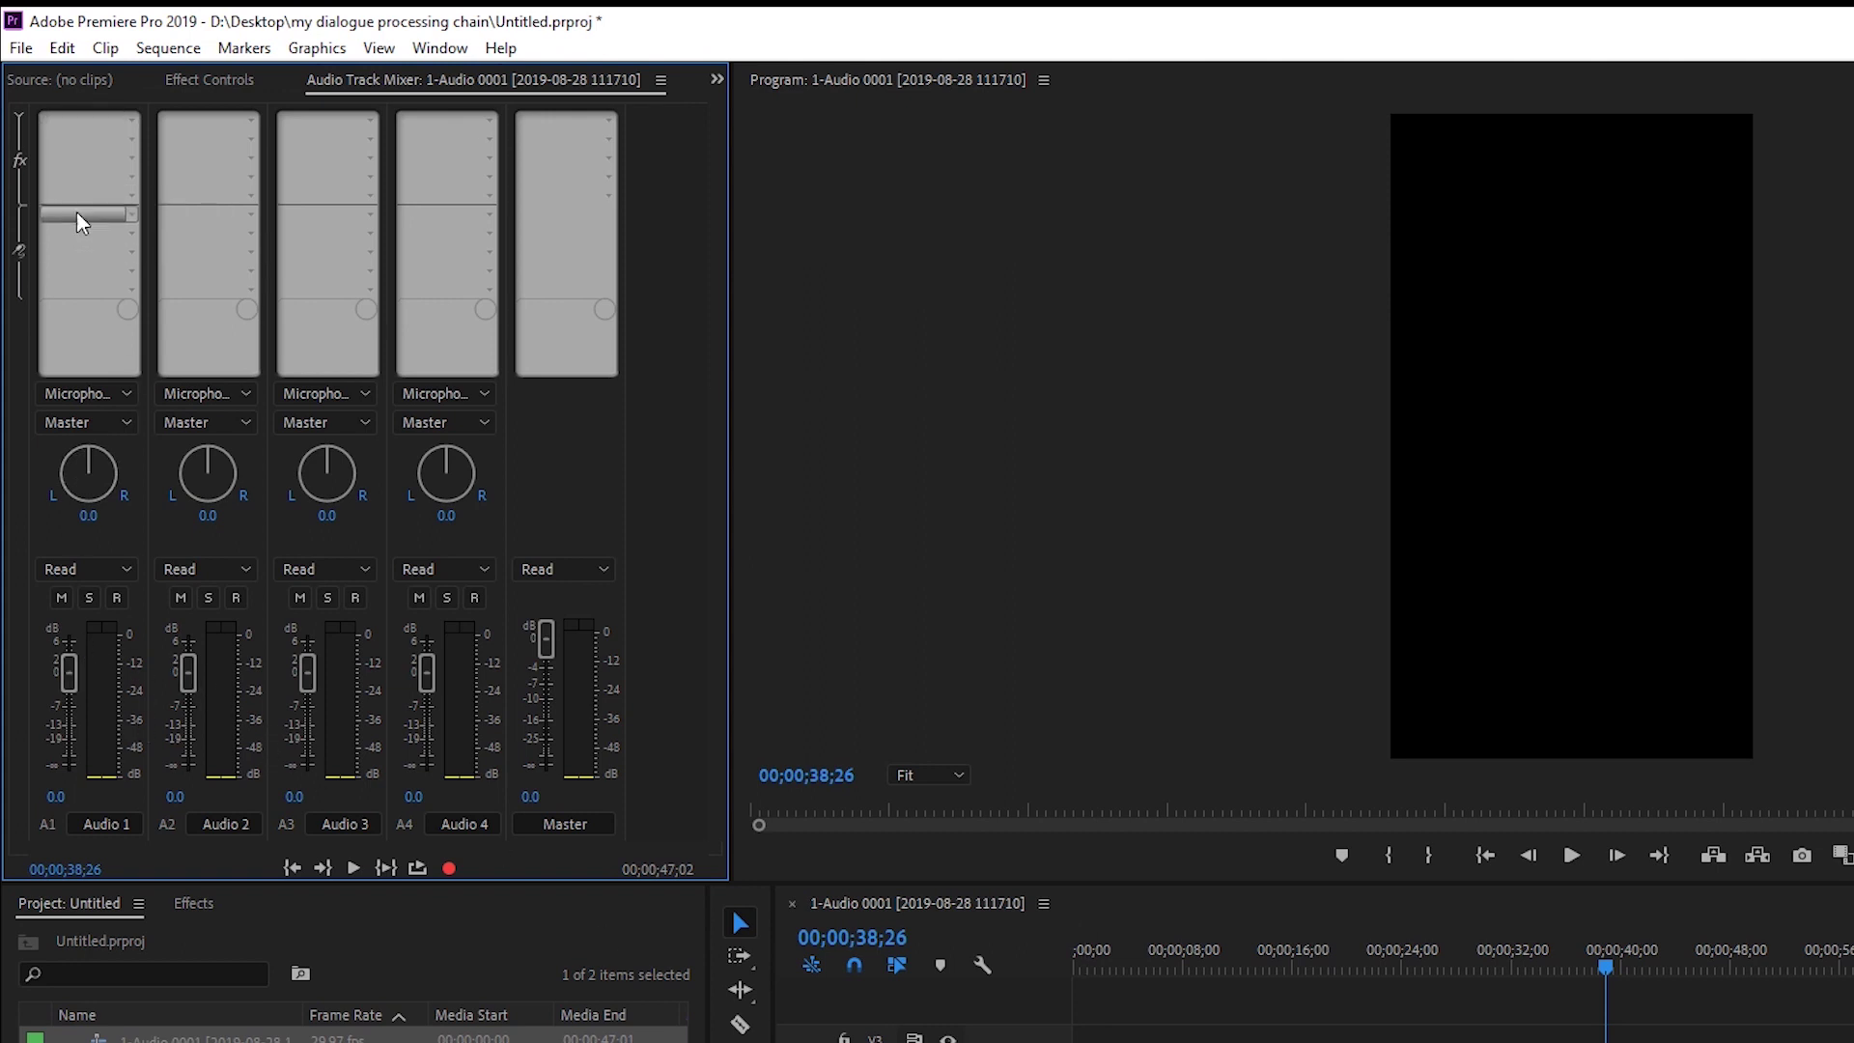
{"action": "left_click", "coordinate": [130, 116]}
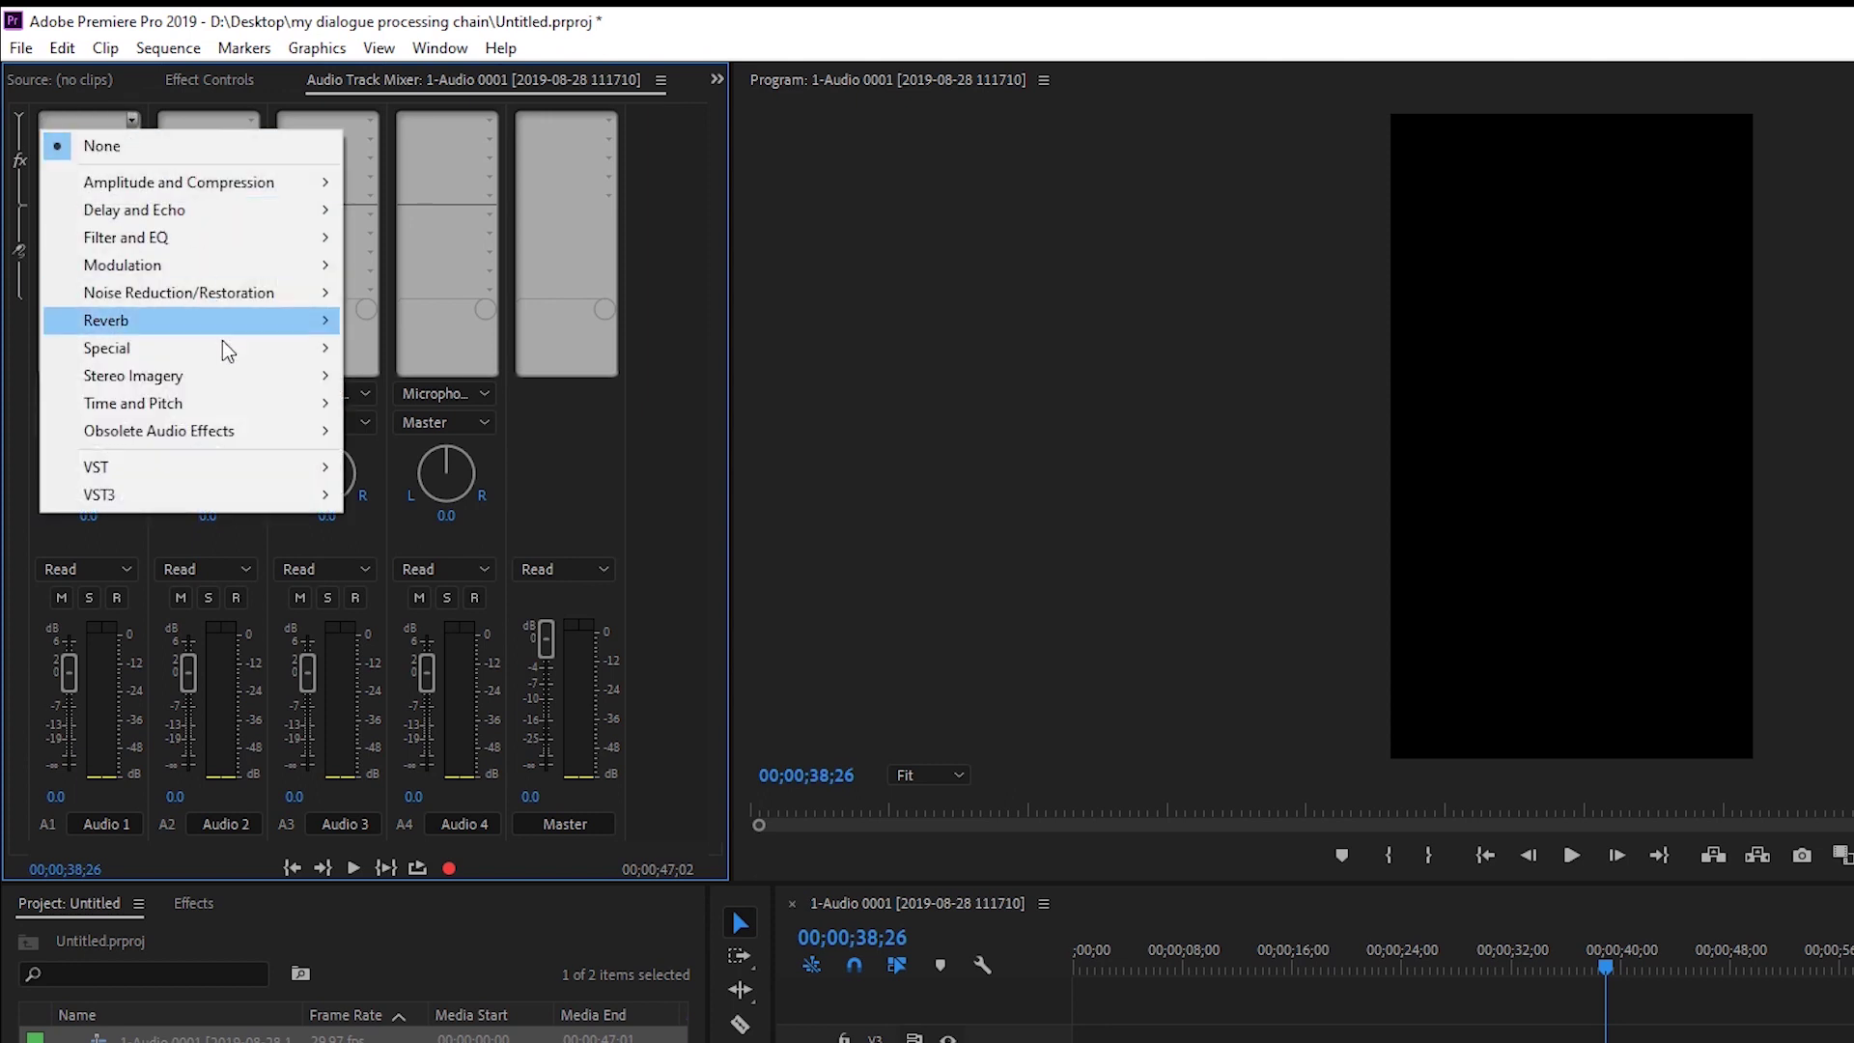
{"action": "mouse_move", "coordinate": [224, 496]}
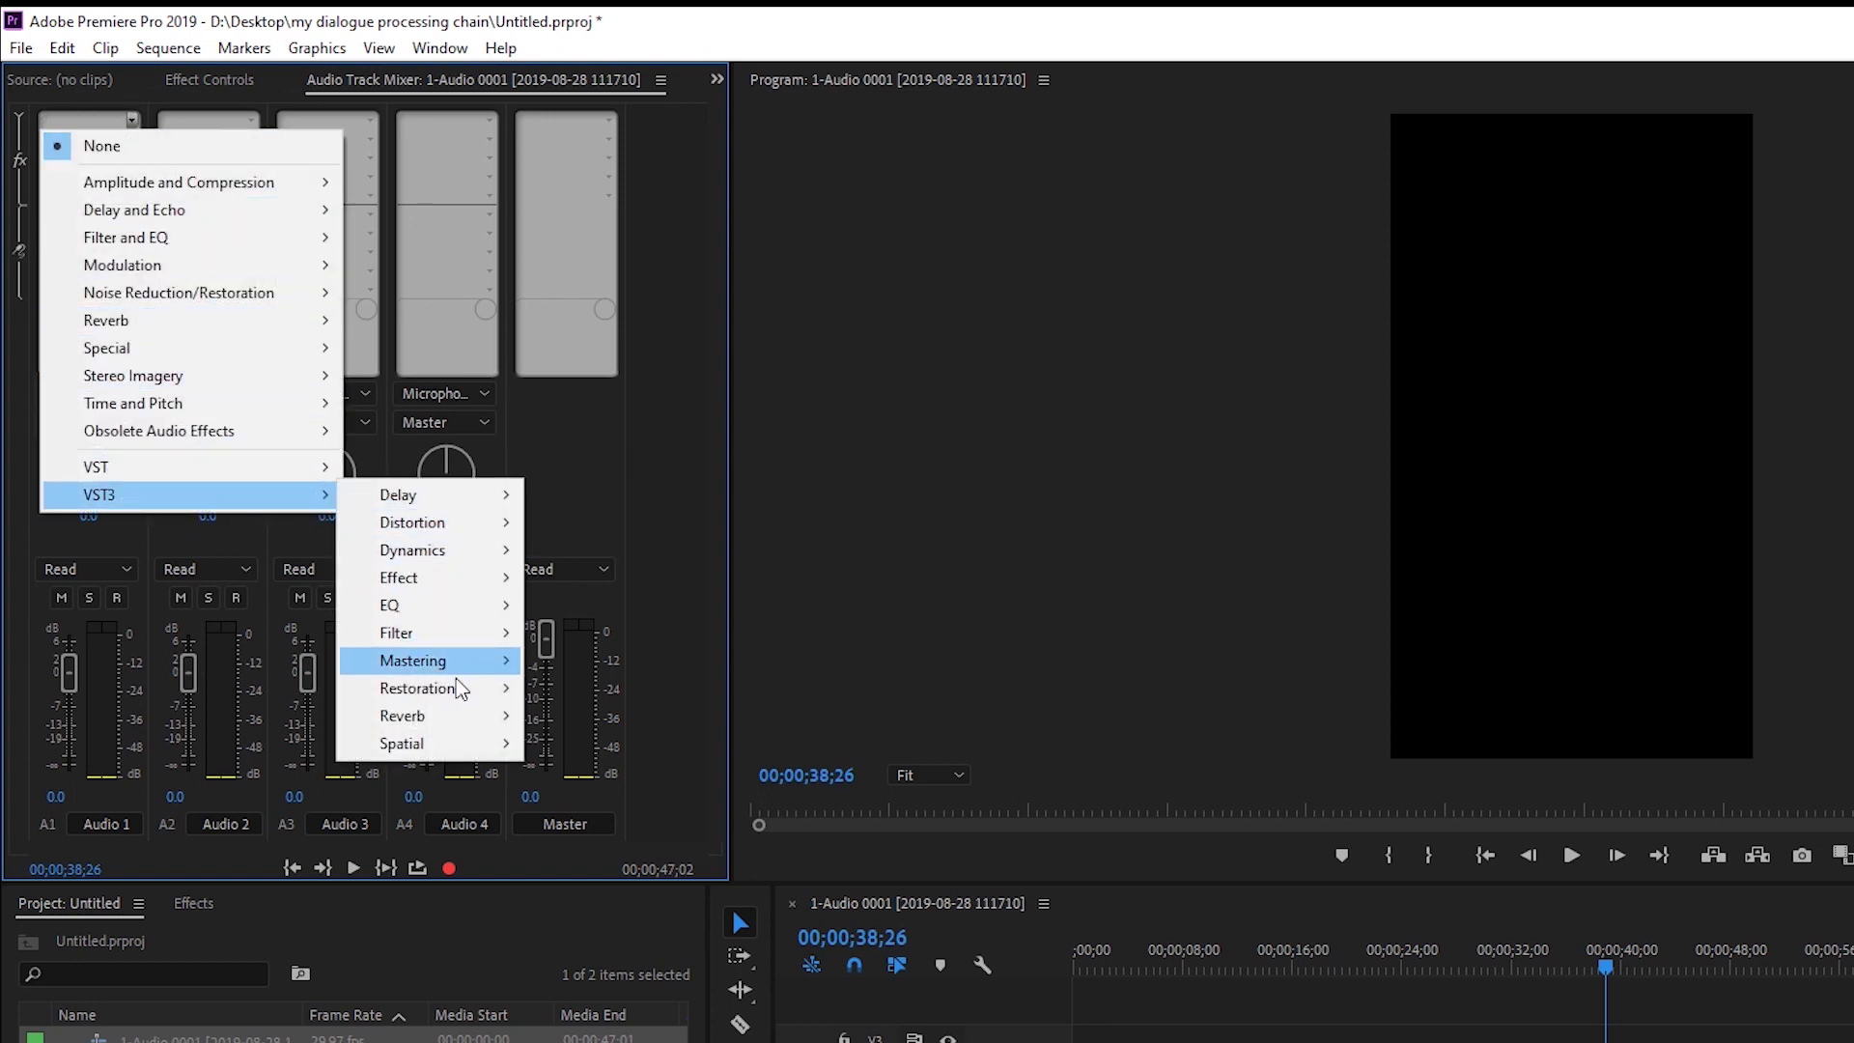
{"action": "mouse_move", "coordinate": [453, 689]}
{"action": "mouse_move", "coordinate": [594, 689]}
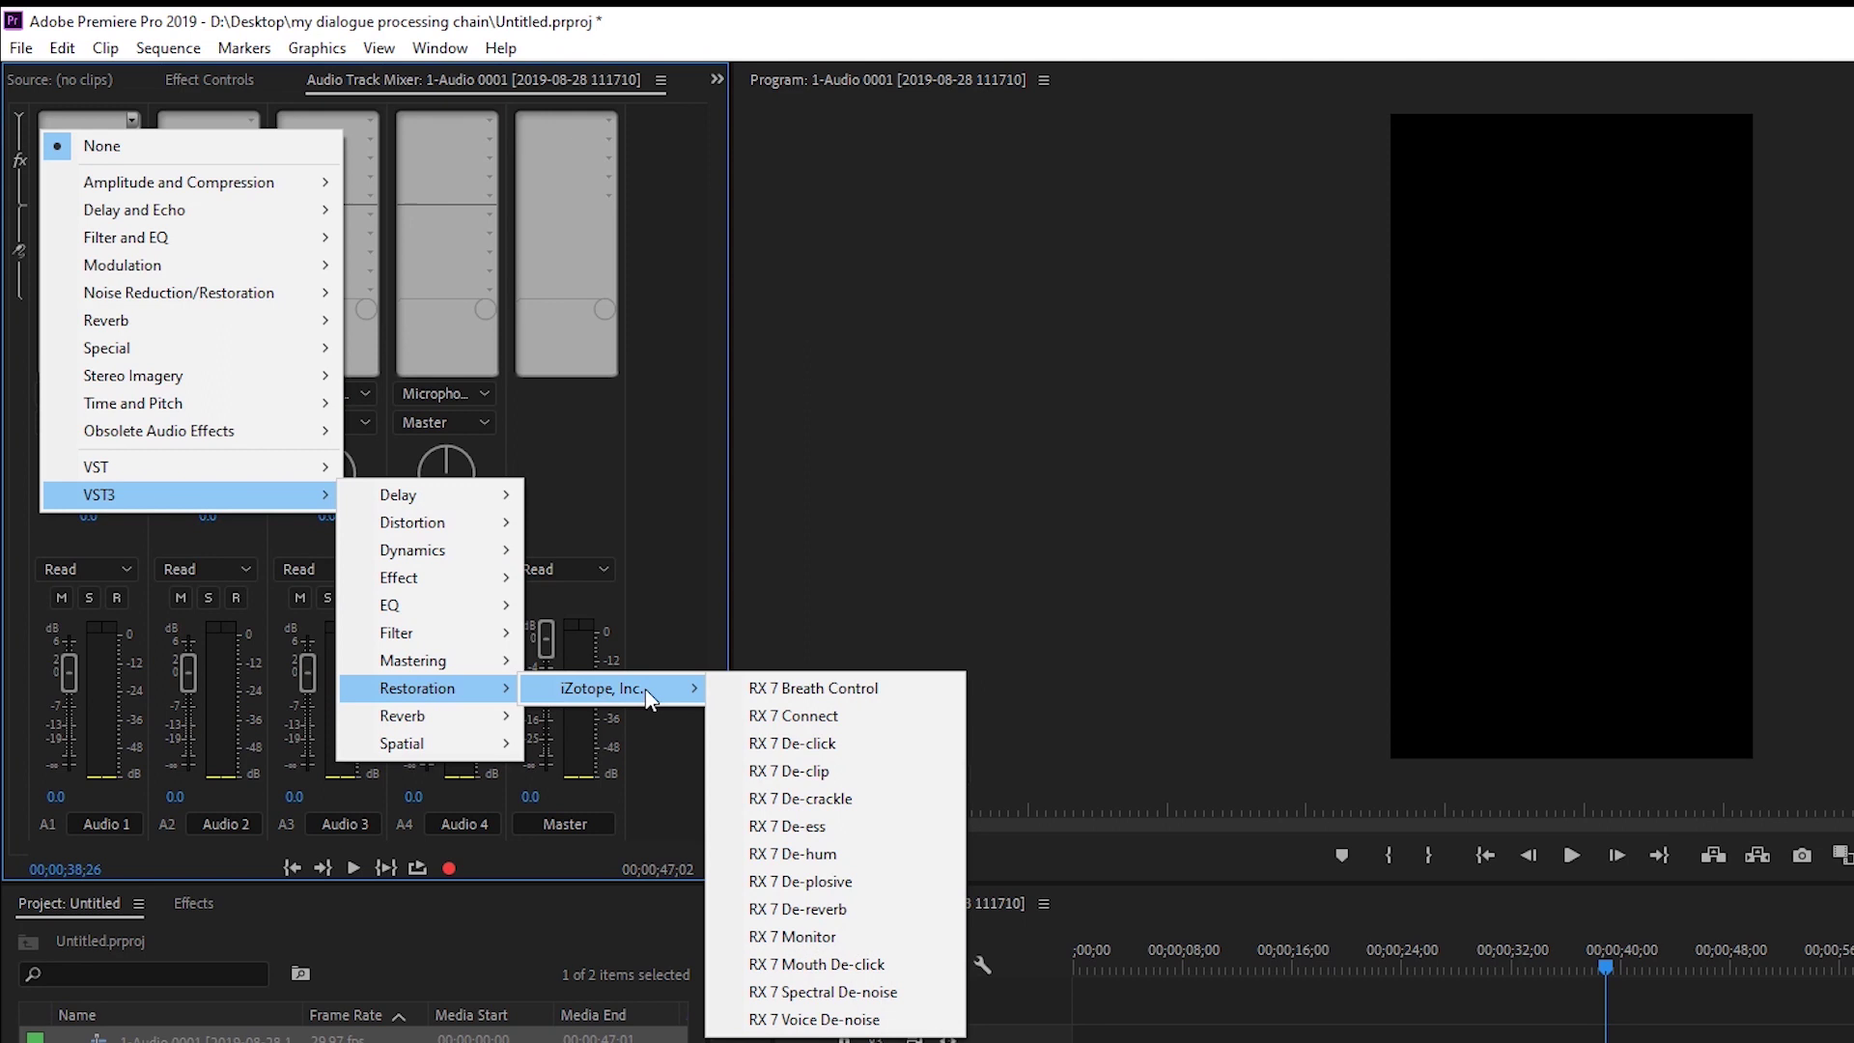
{"action": "left_click", "coordinate": [804, 827]}
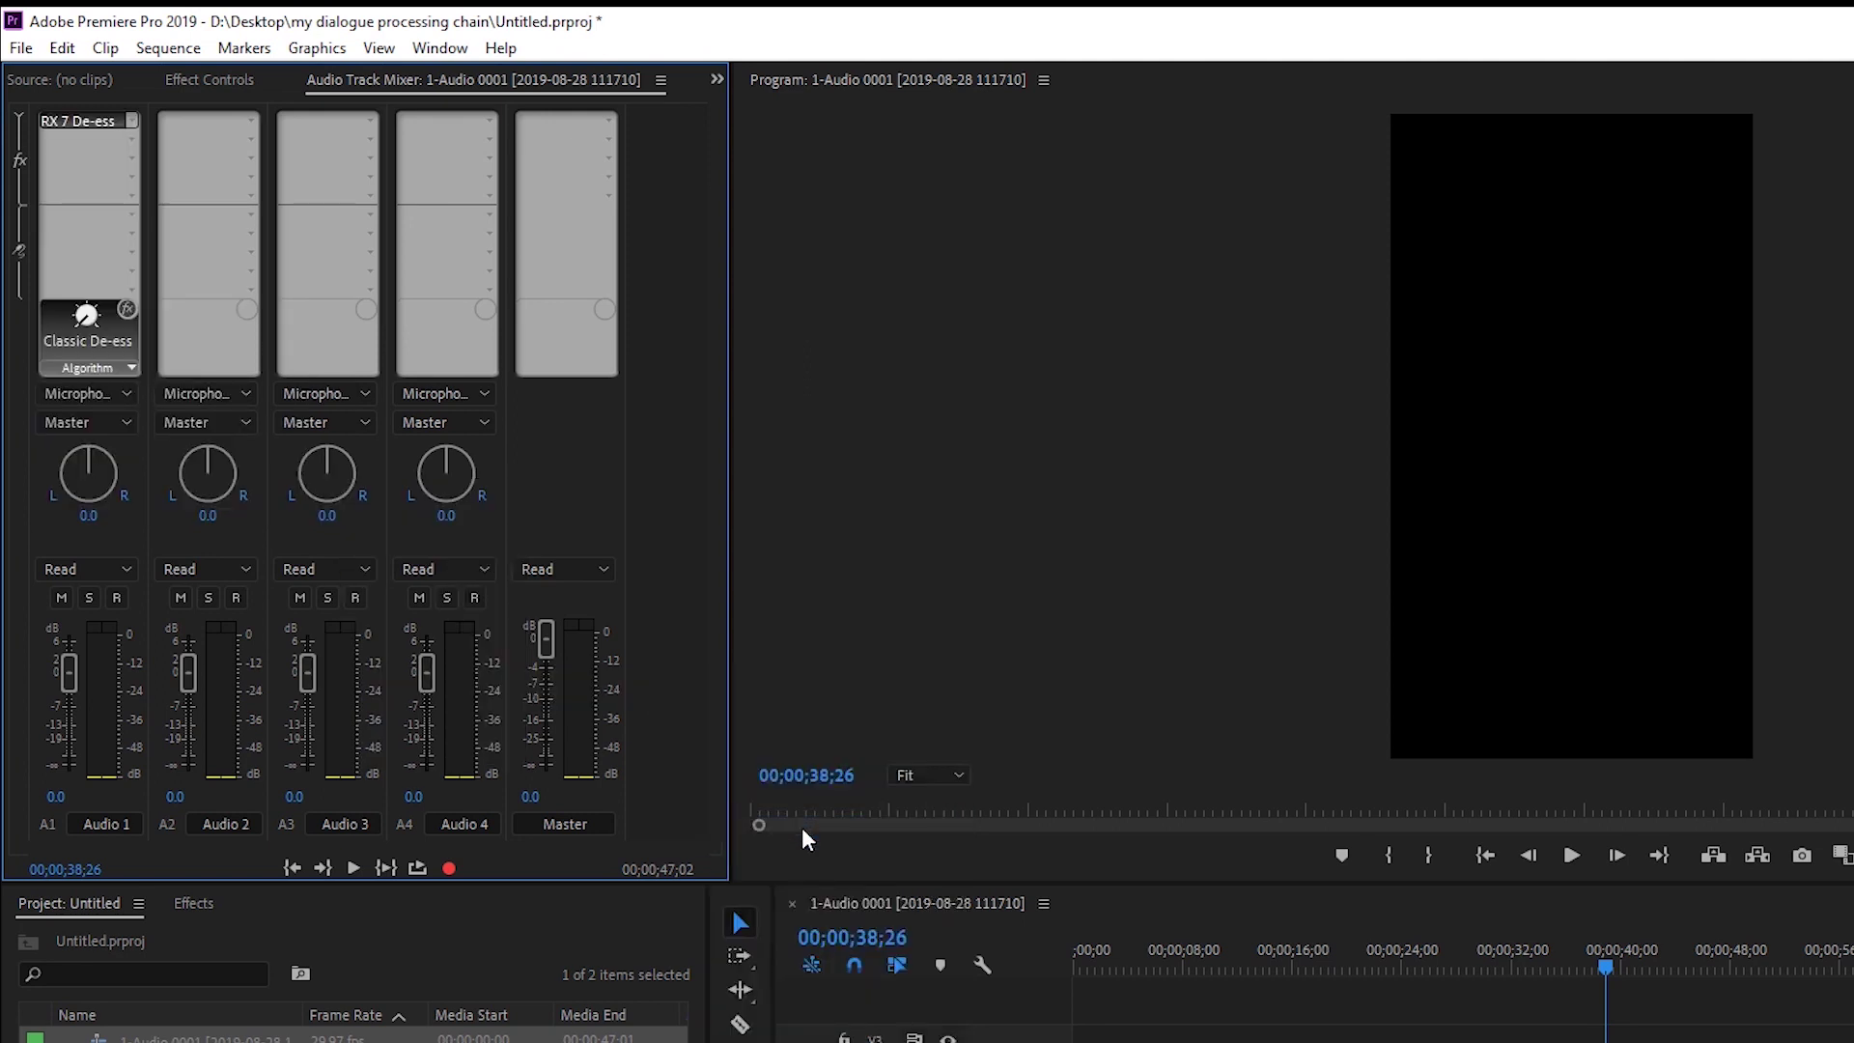
Play the dialogue from about 14 seconds to hear the de-esser.
{"action": "left_click", "coordinate": [1269, 951]}
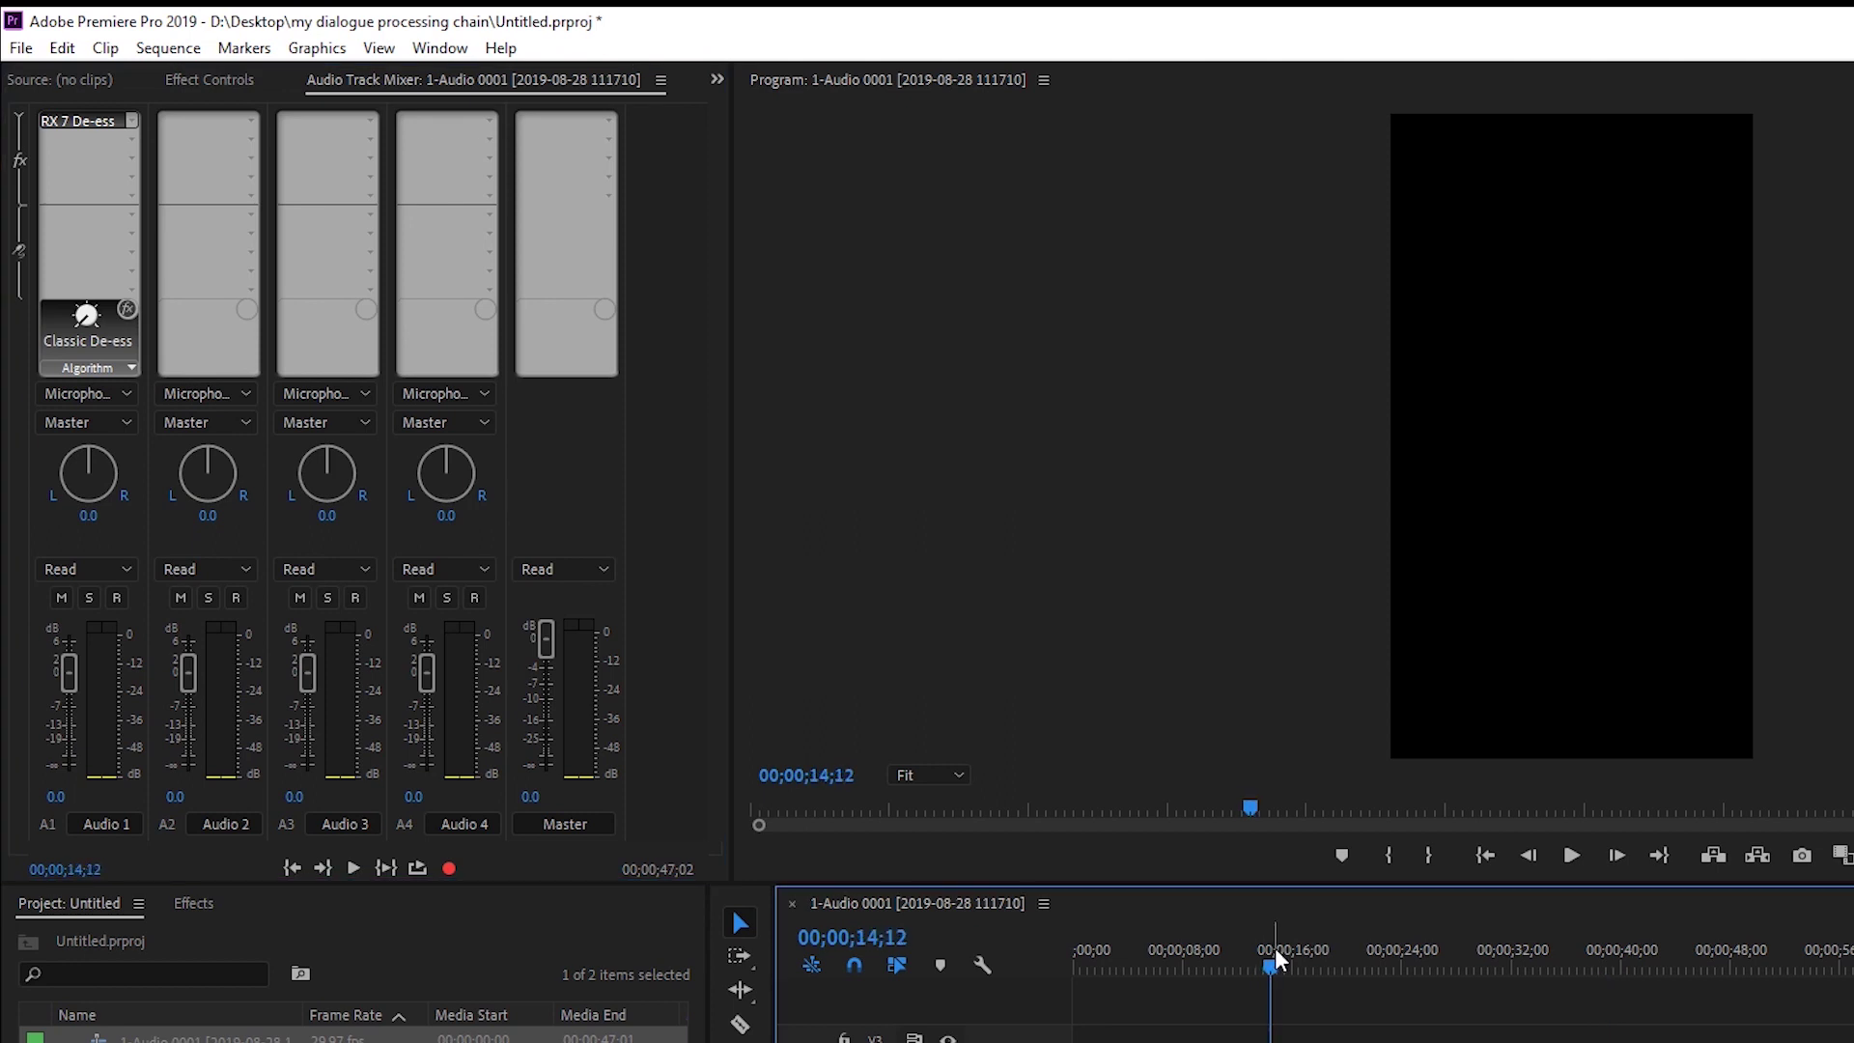
{"action": "key", "text": "space"}
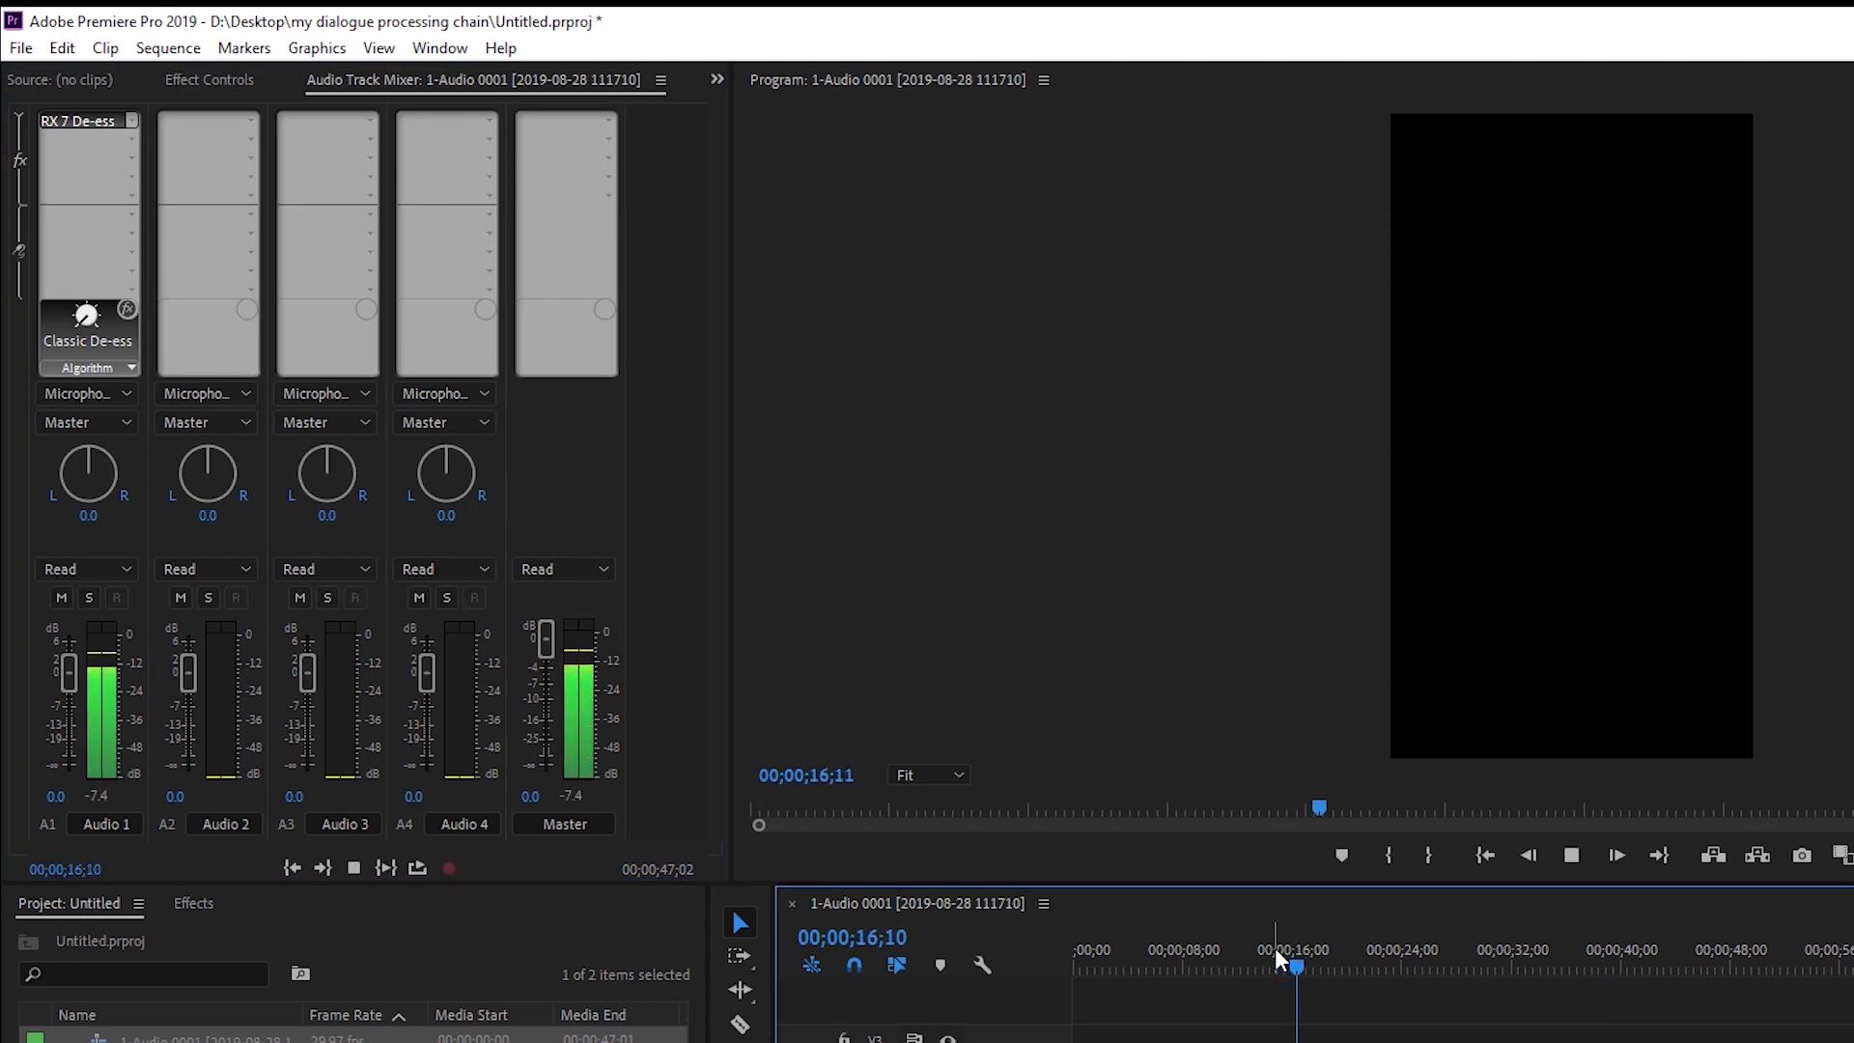
{"action": "key", "text": "space"}
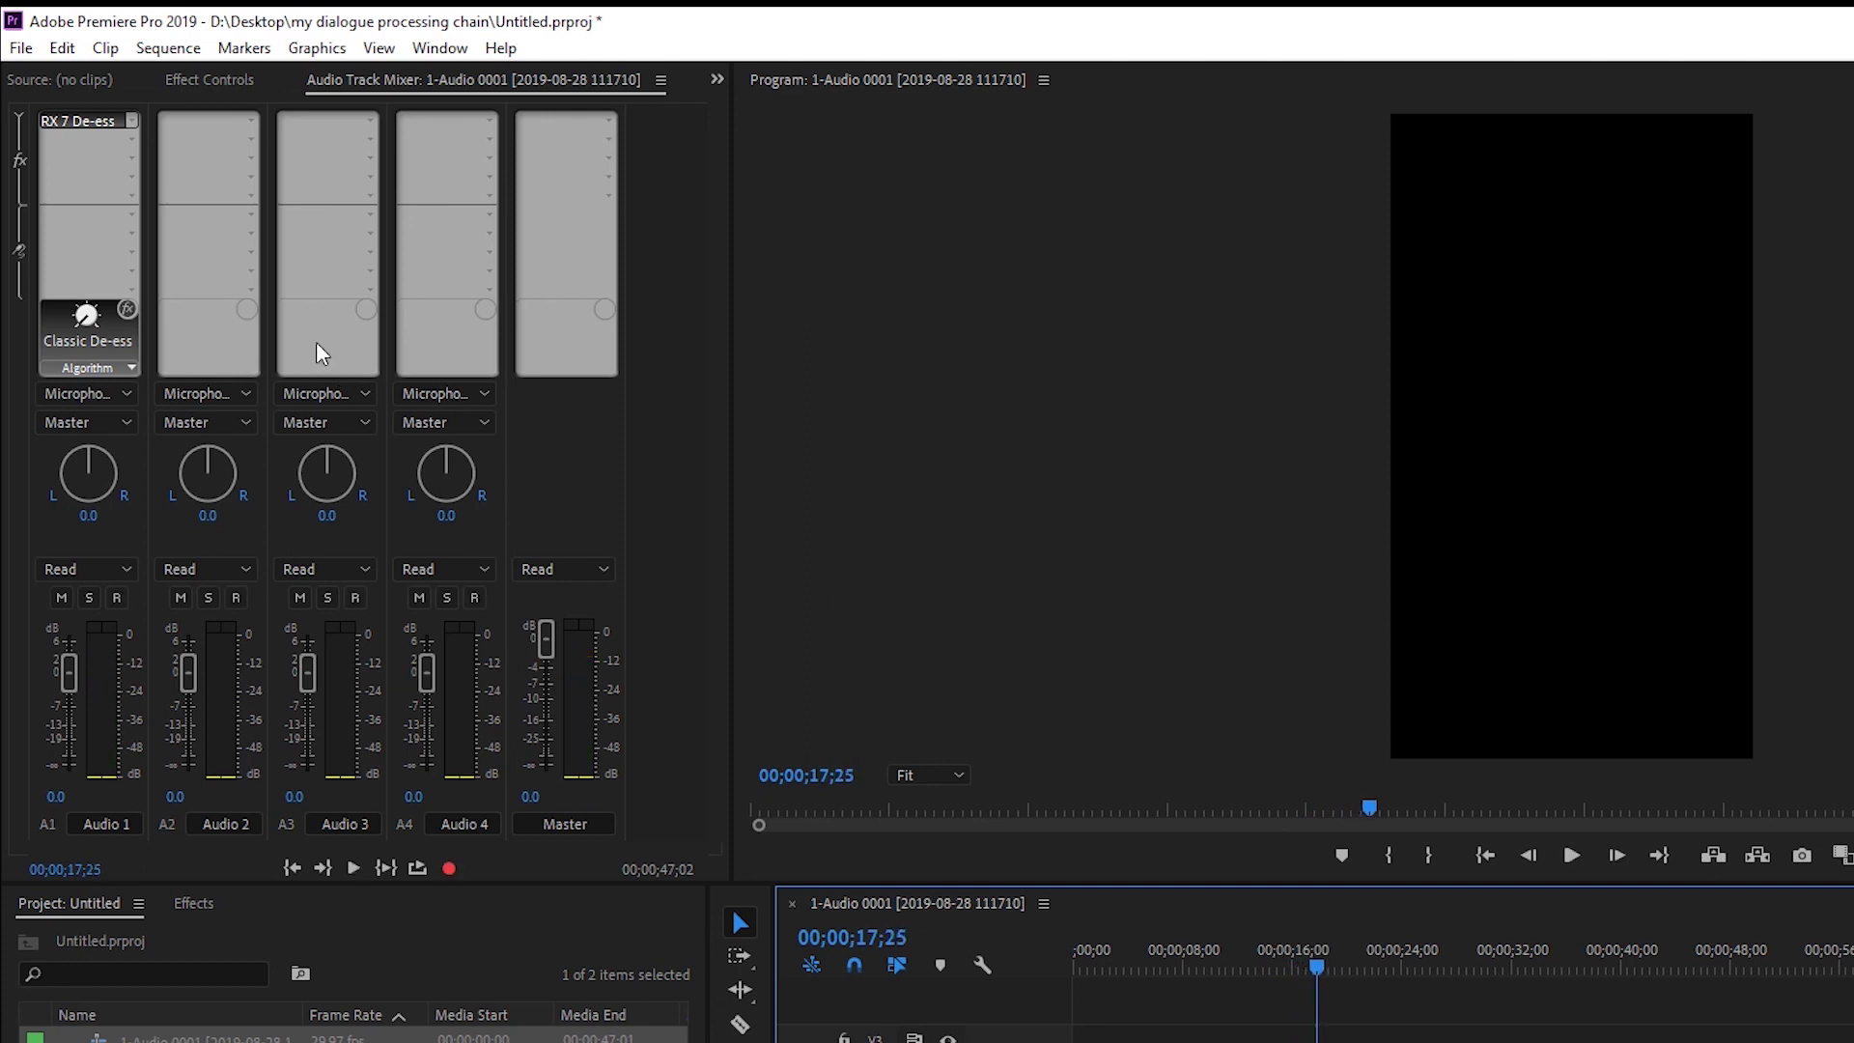
Open the RX 7 De-ess editor and play the passage near 13 seconds with it bypassed.
{"action": "double_click", "coordinate": [77, 120]}
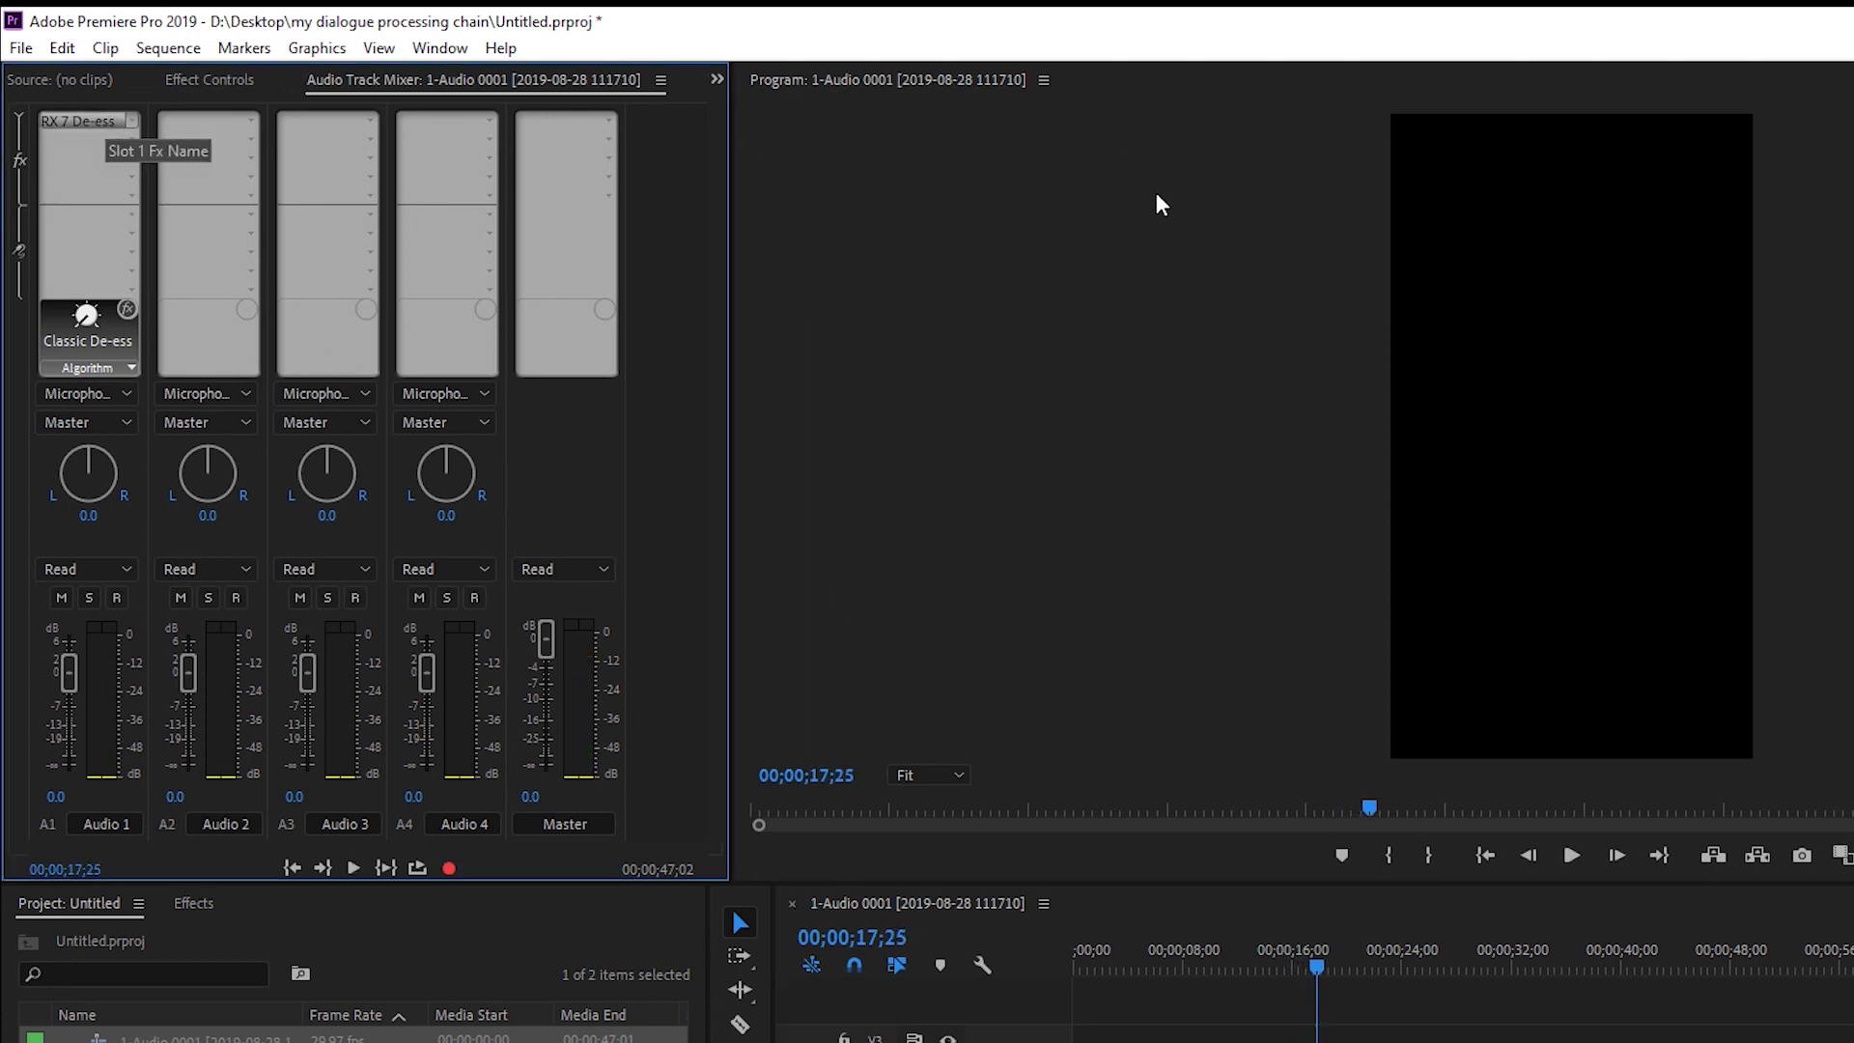
{"action": "left_click", "coordinate": [944, 463]}
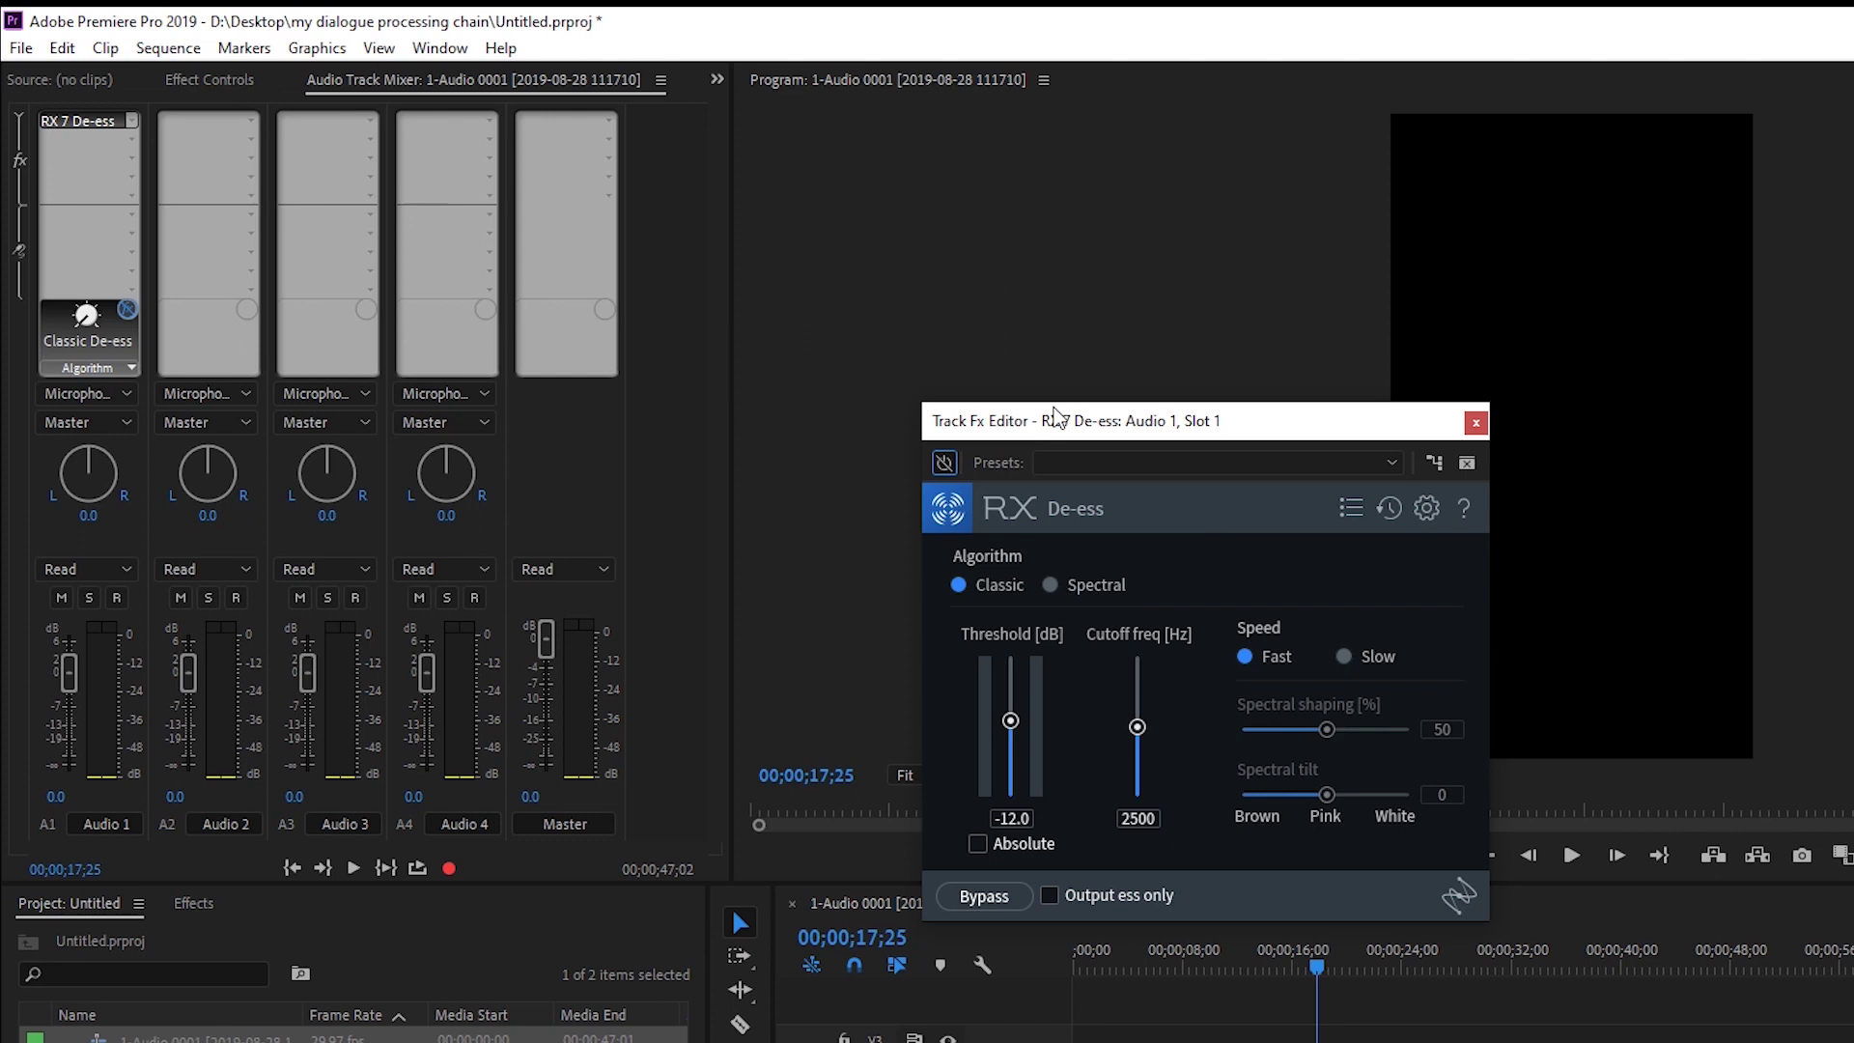
{"action": "left_click_drag", "start_coordinate": [1058, 421], "coordinate": [1070, 257]}
{"action": "left_click", "coordinate": [1266, 952]}
{"action": "key", "text": "space"}
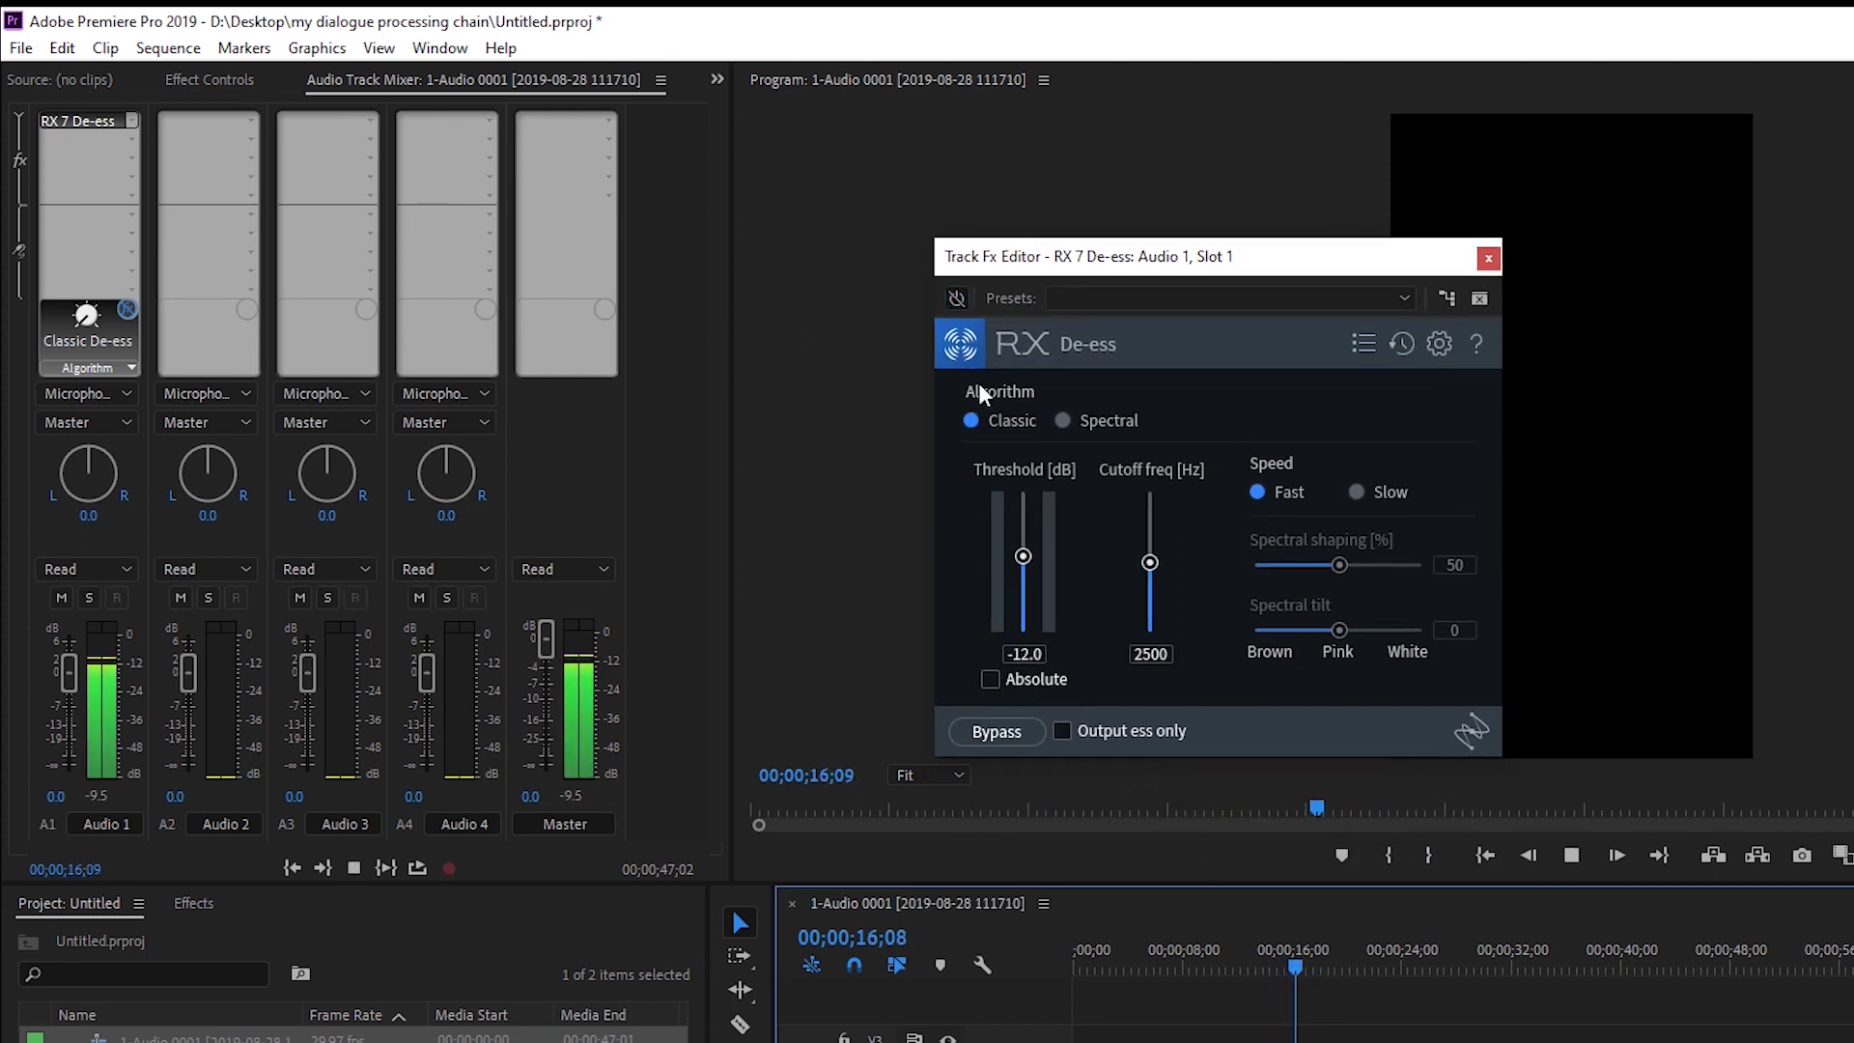
{"action": "key", "text": "space"}
Re-enable RX 7 De-ess and replay the passage from about 14 seconds.
{"action": "left_click", "coordinate": [957, 298]}
{"action": "key", "text": "space"}
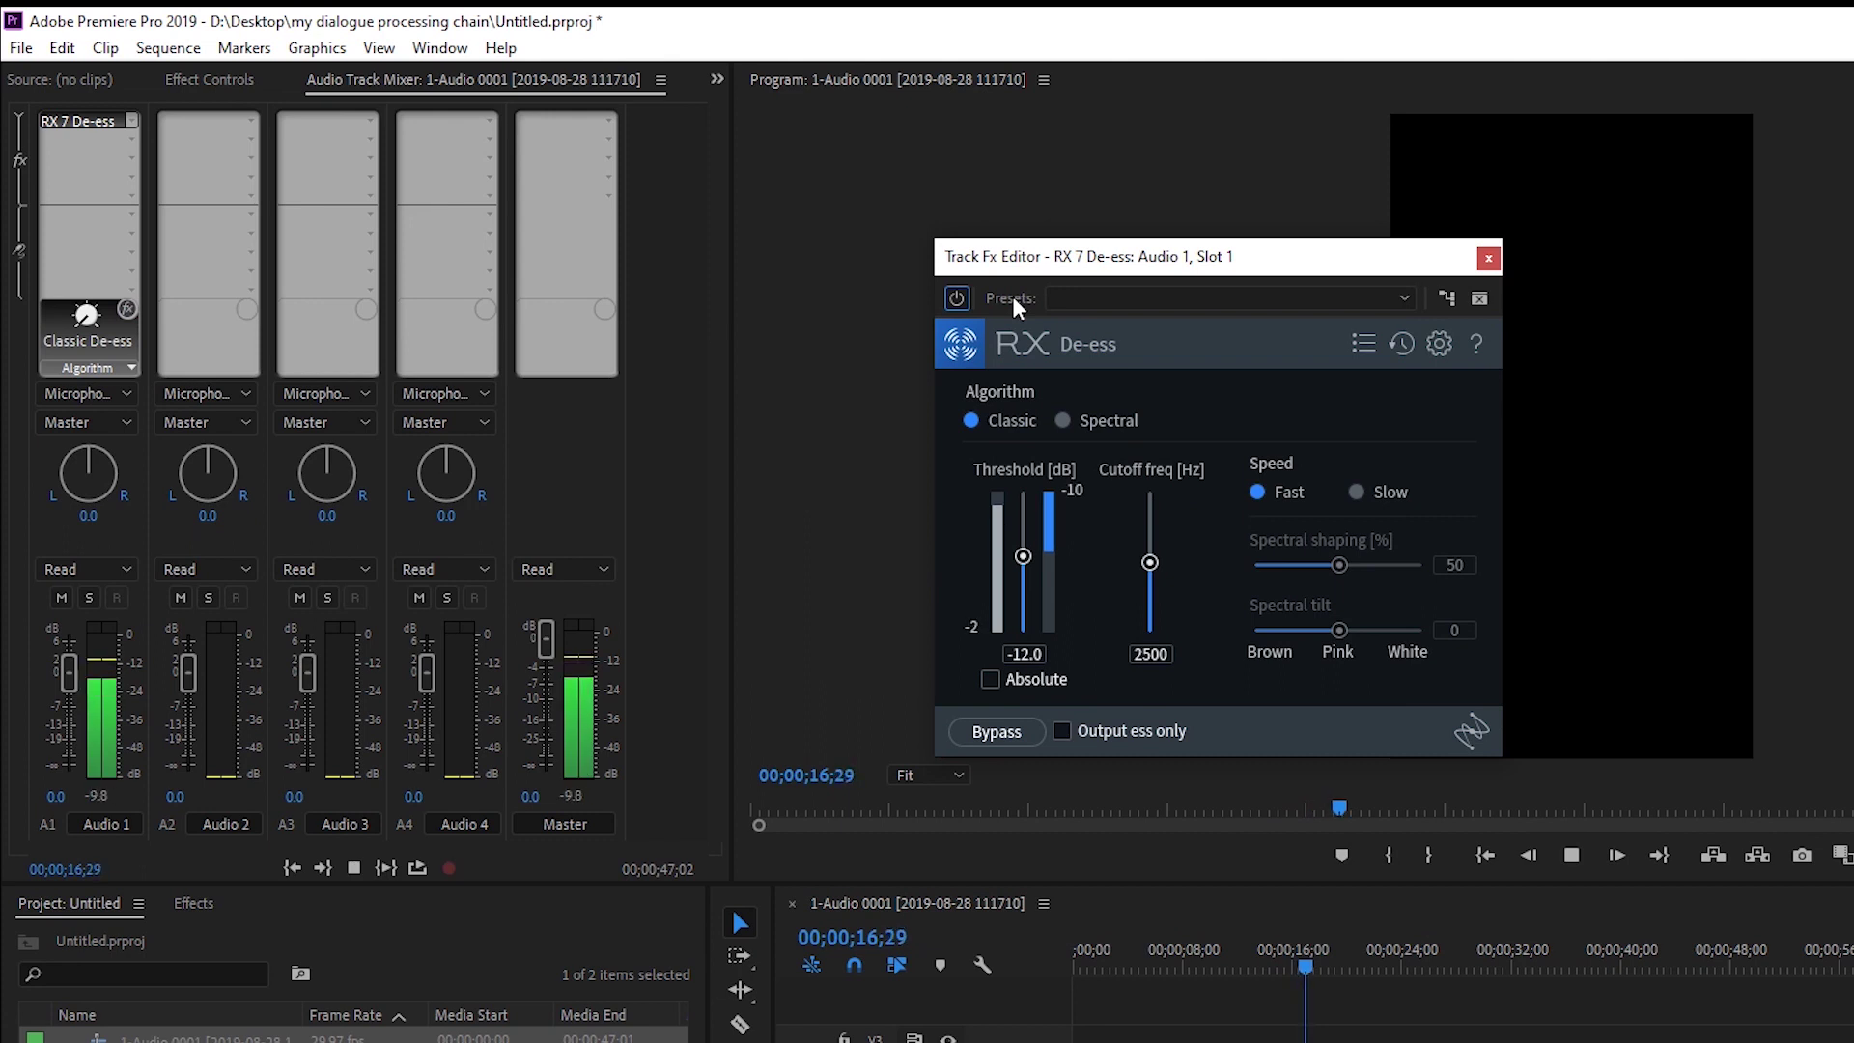
{"action": "key", "text": "space"}
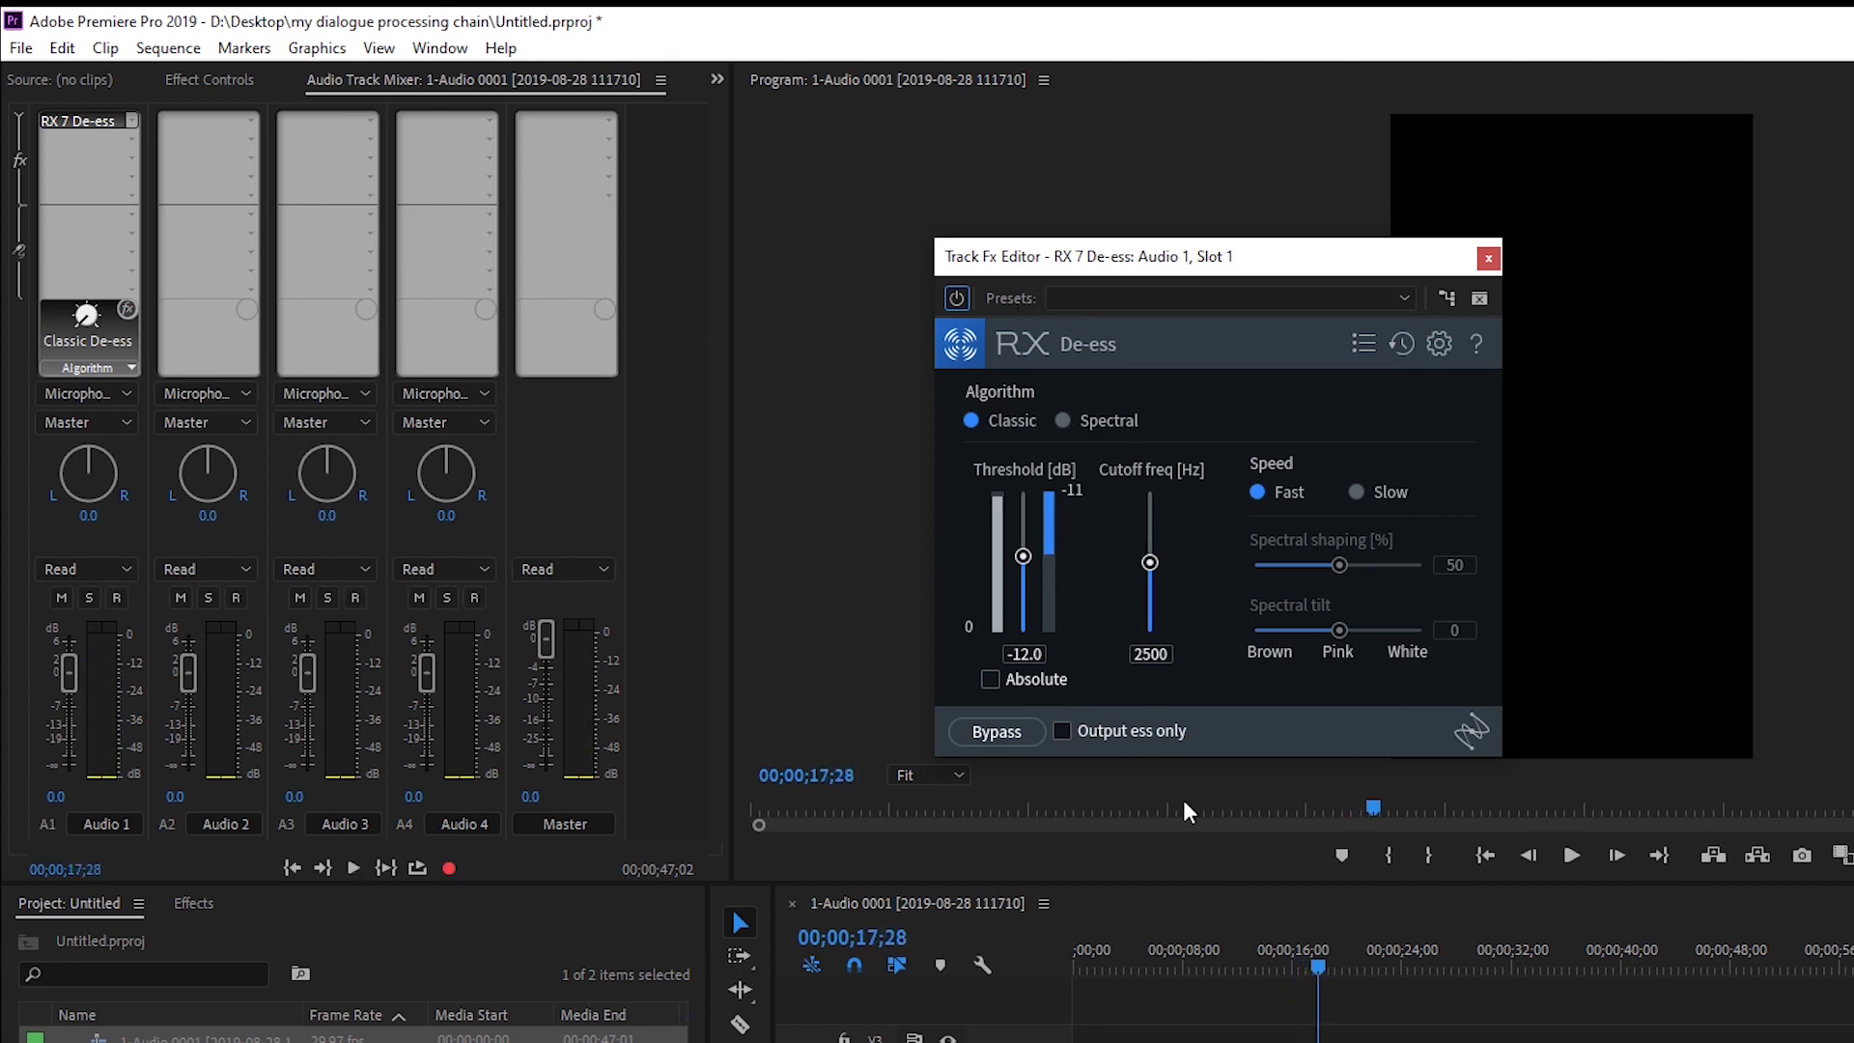
{"action": "left_click", "coordinate": [1268, 946]}
{"action": "key", "text": "space"}
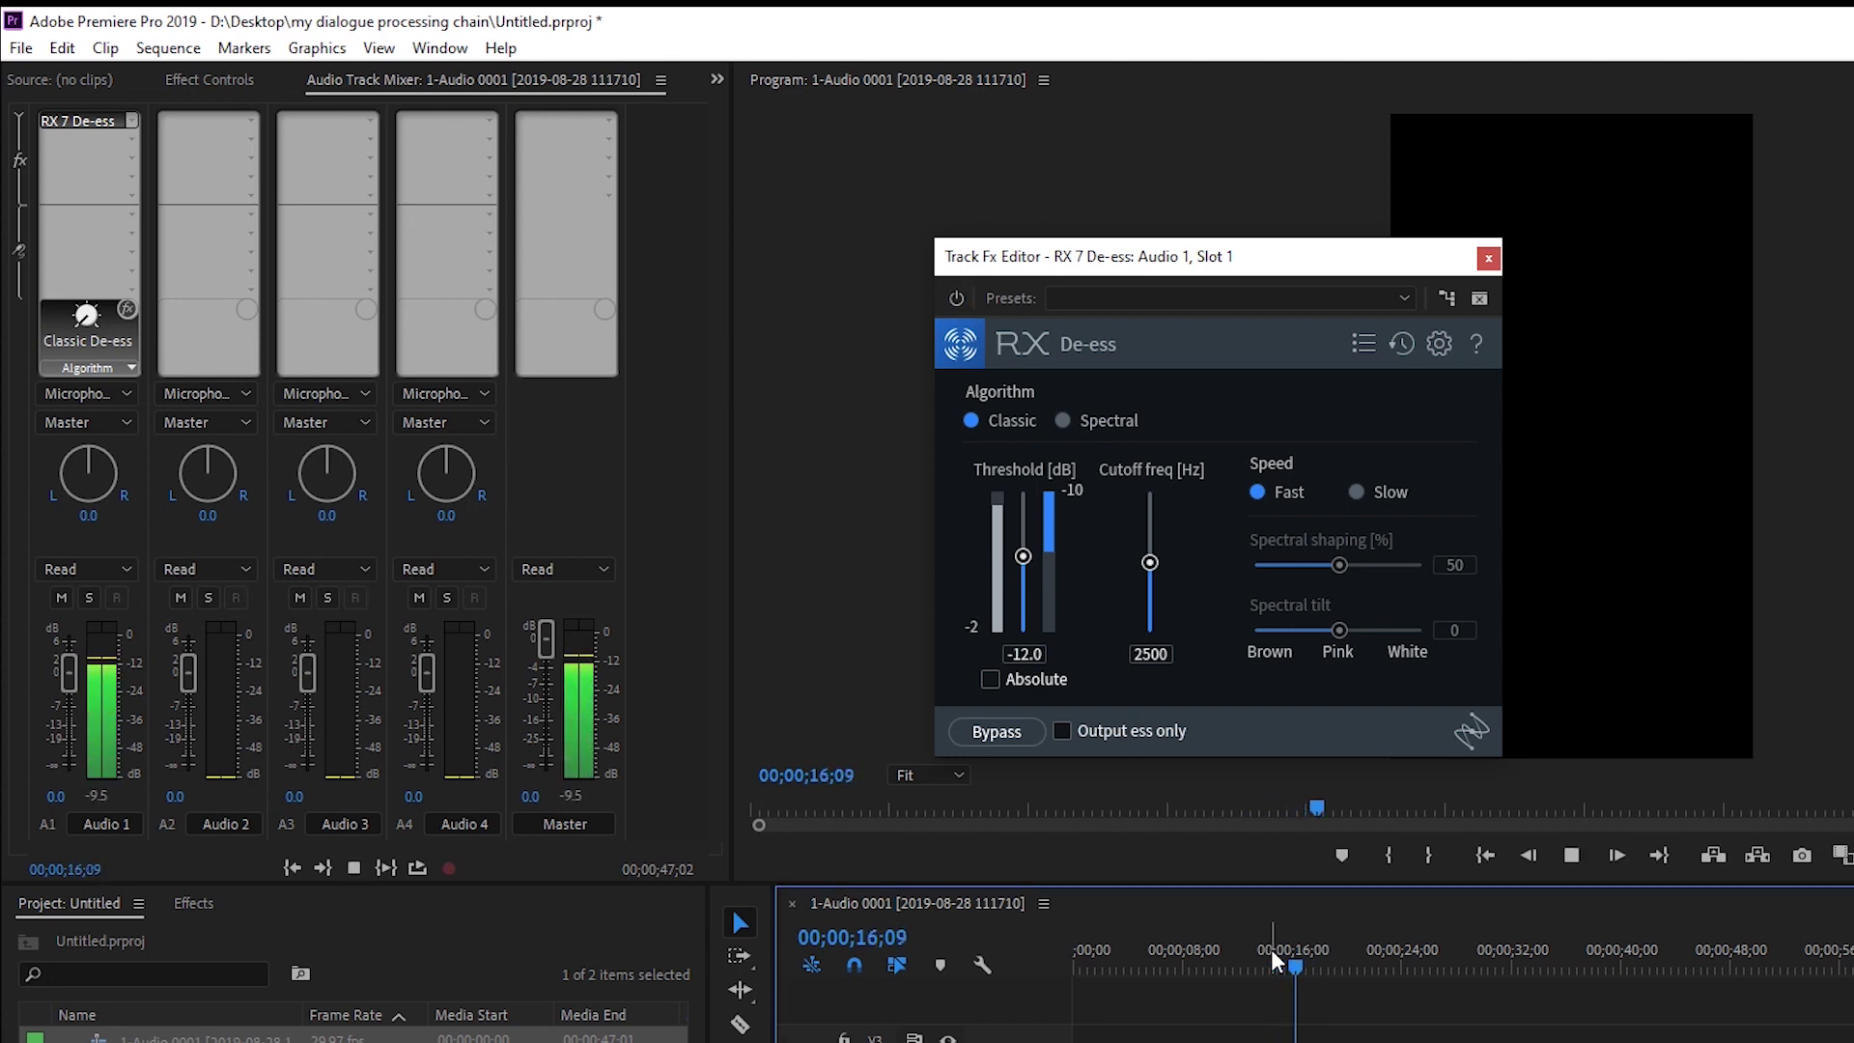
{"action": "key", "text": "space"}
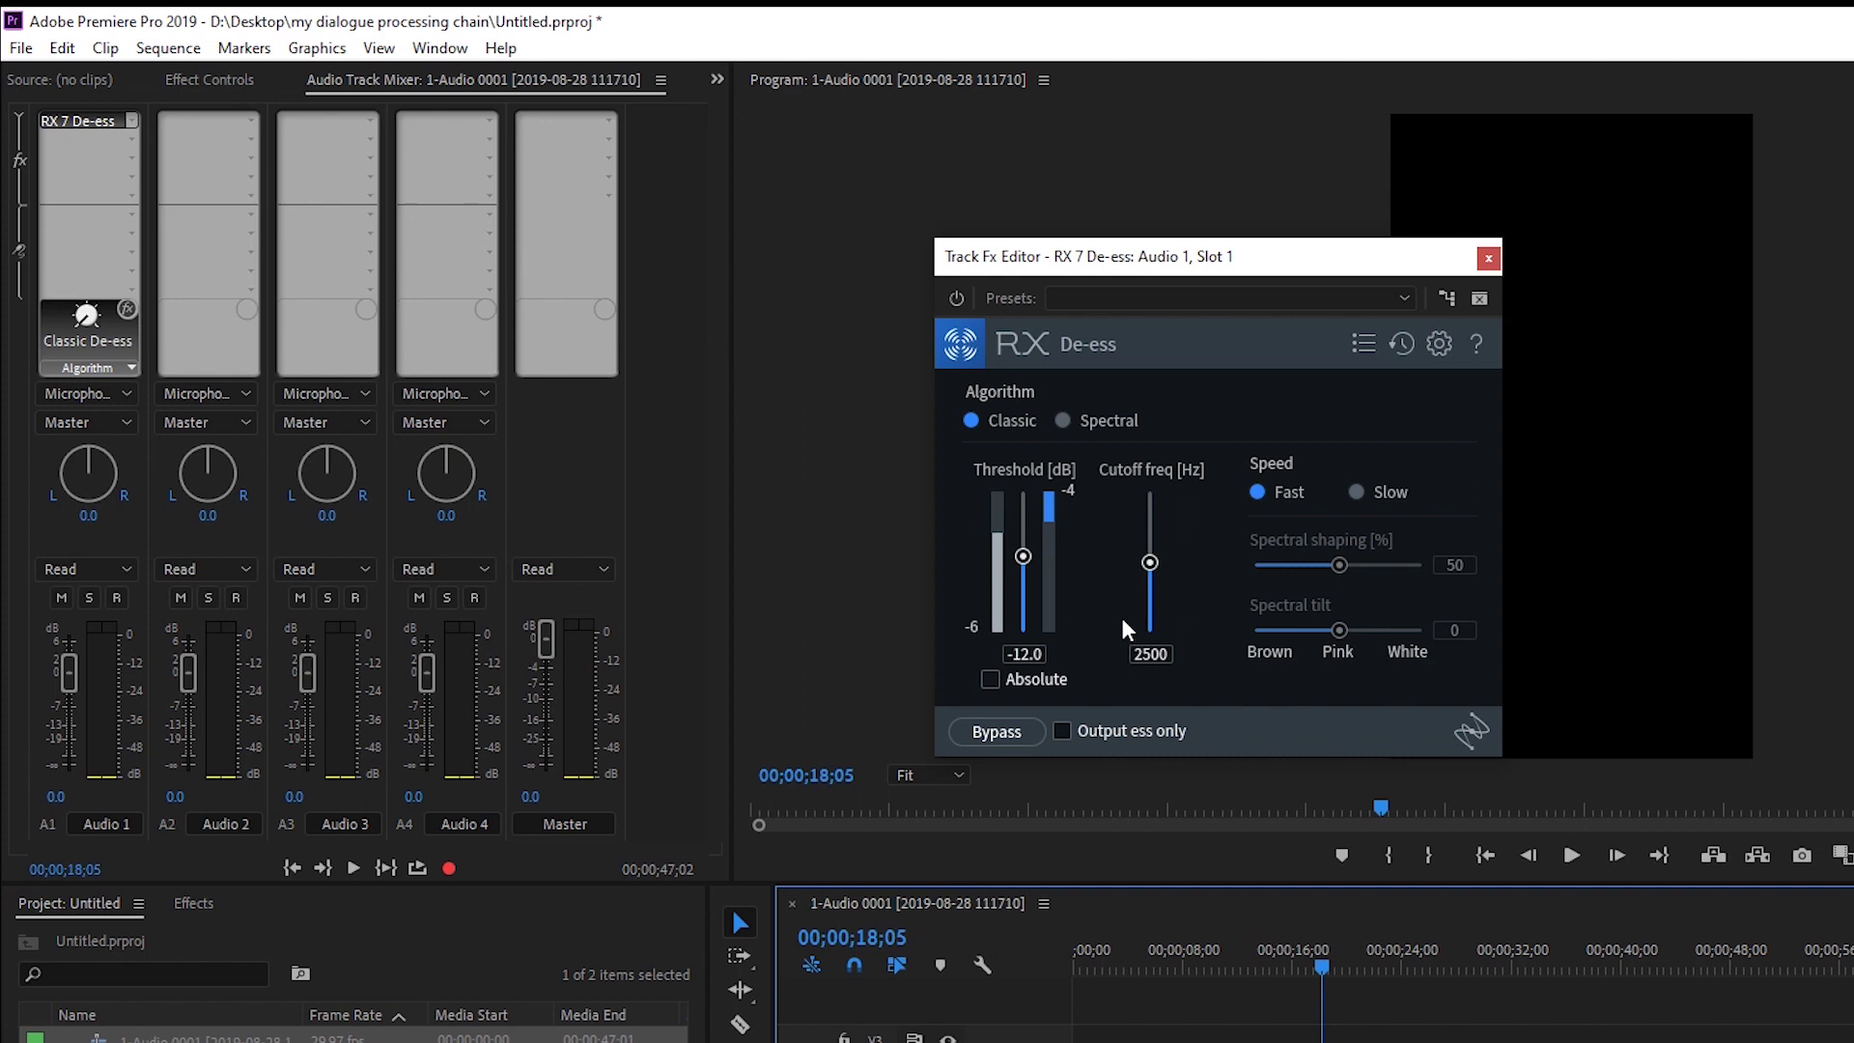
Close the De-ess editor and insert iZotope RX 7 De-plosive into Audio 1's second slot.
{"action": "left_click", "coordinate": [1489, 259]}
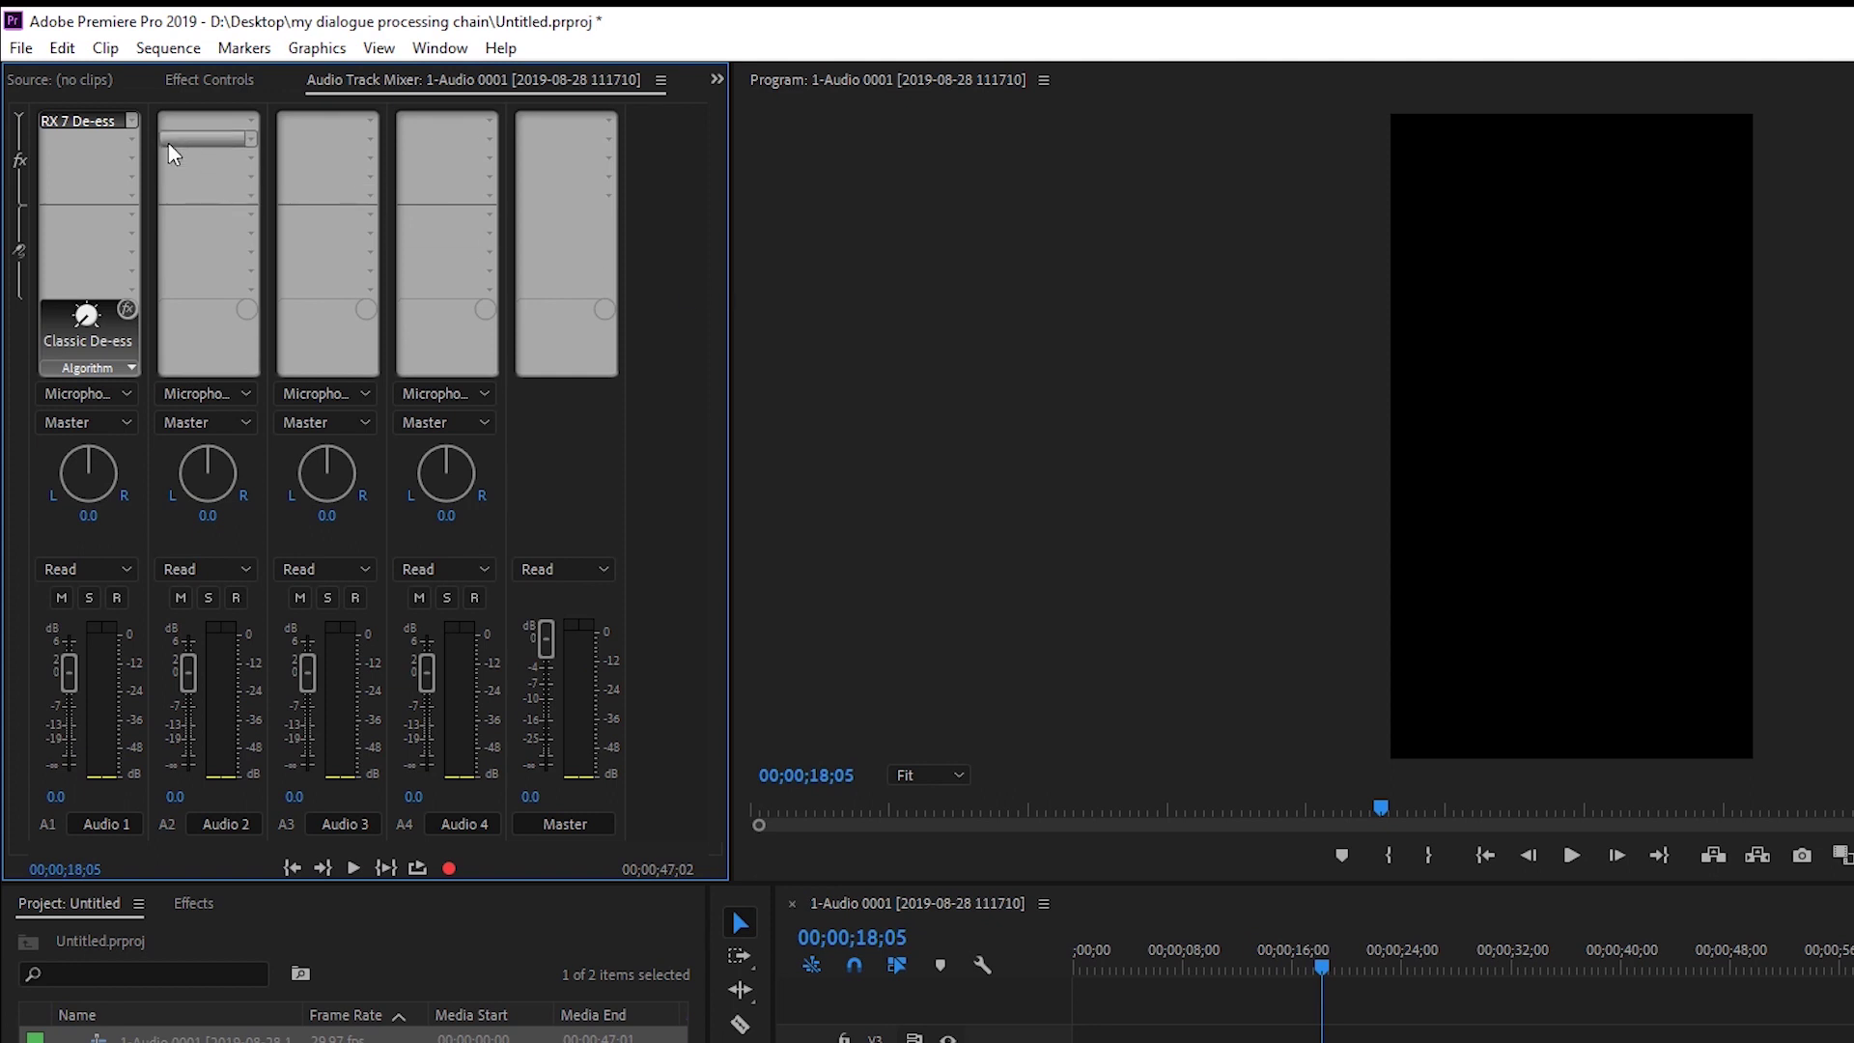
{"action": "left_click", "coordinate": [136, 142]}
{"action": "mouse_move", "coordinate": [177, 519]}
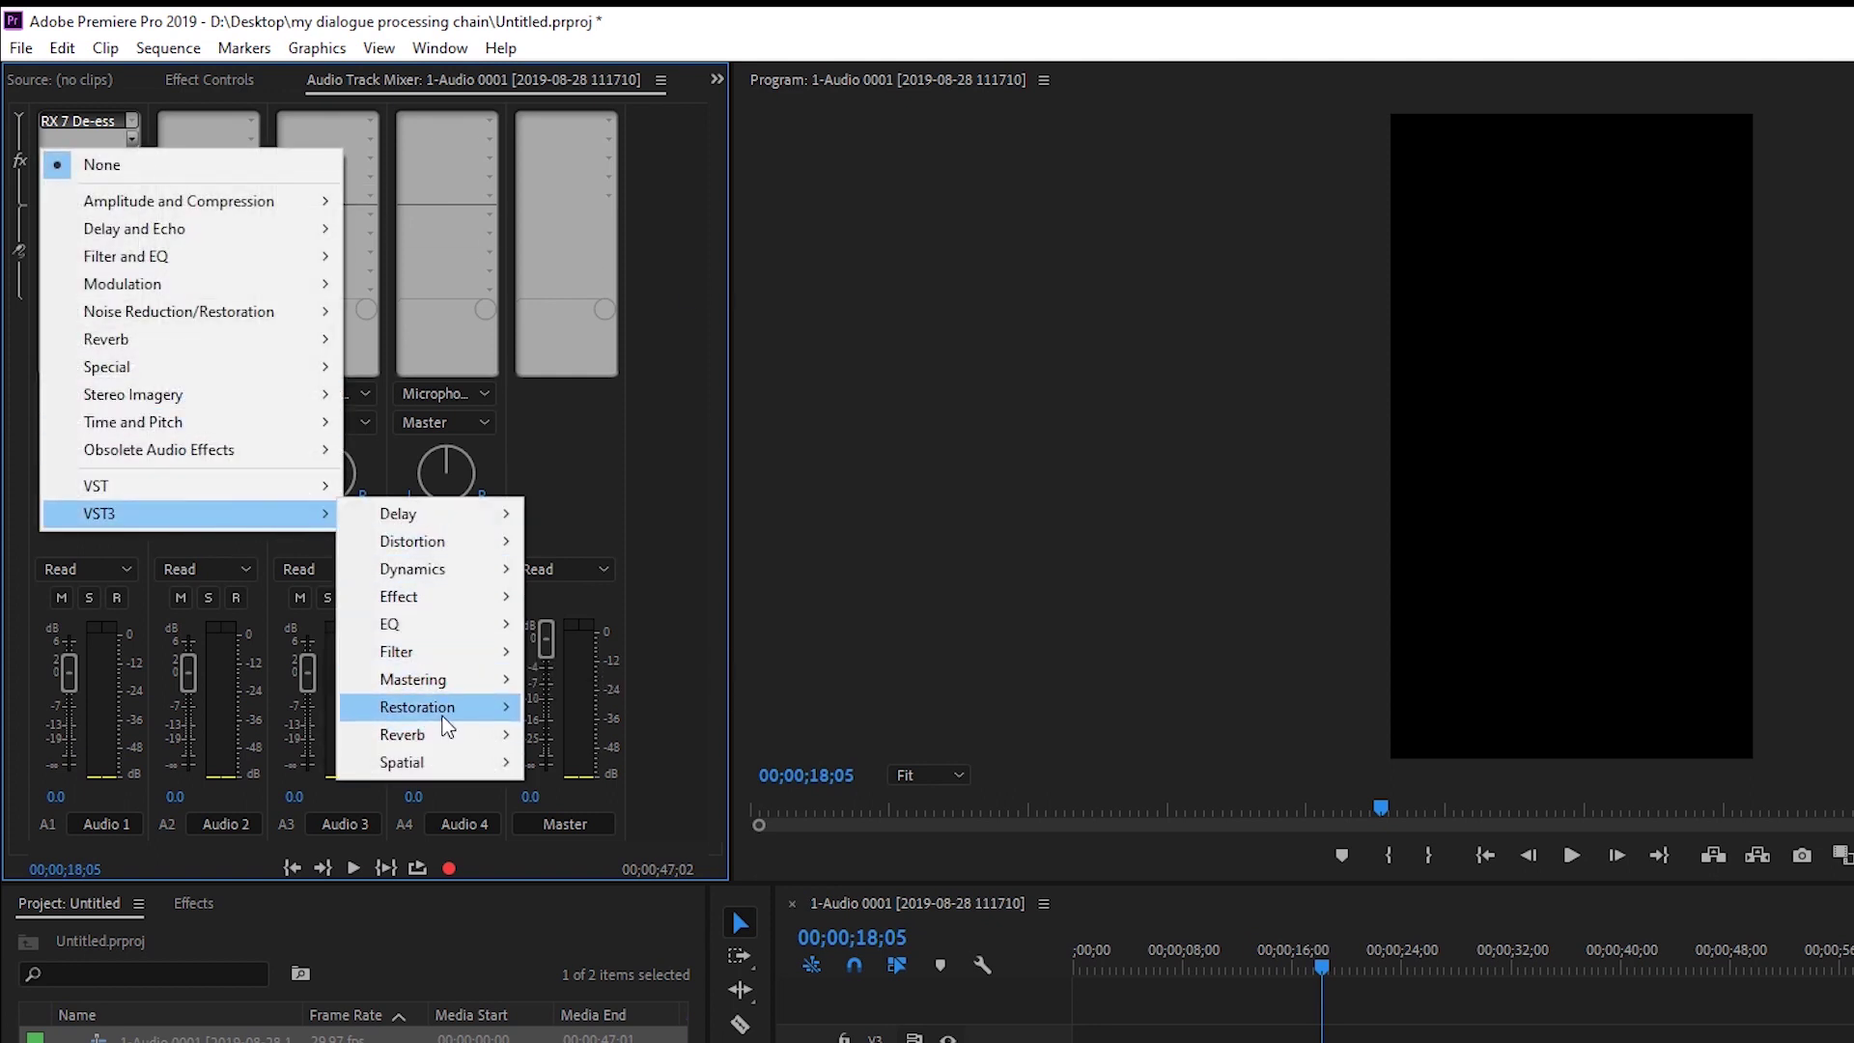
{"action": "mouse_move", "coordinate": [447, 726]}
{"action": "mouse_move", "coordinate": [576, 712]}
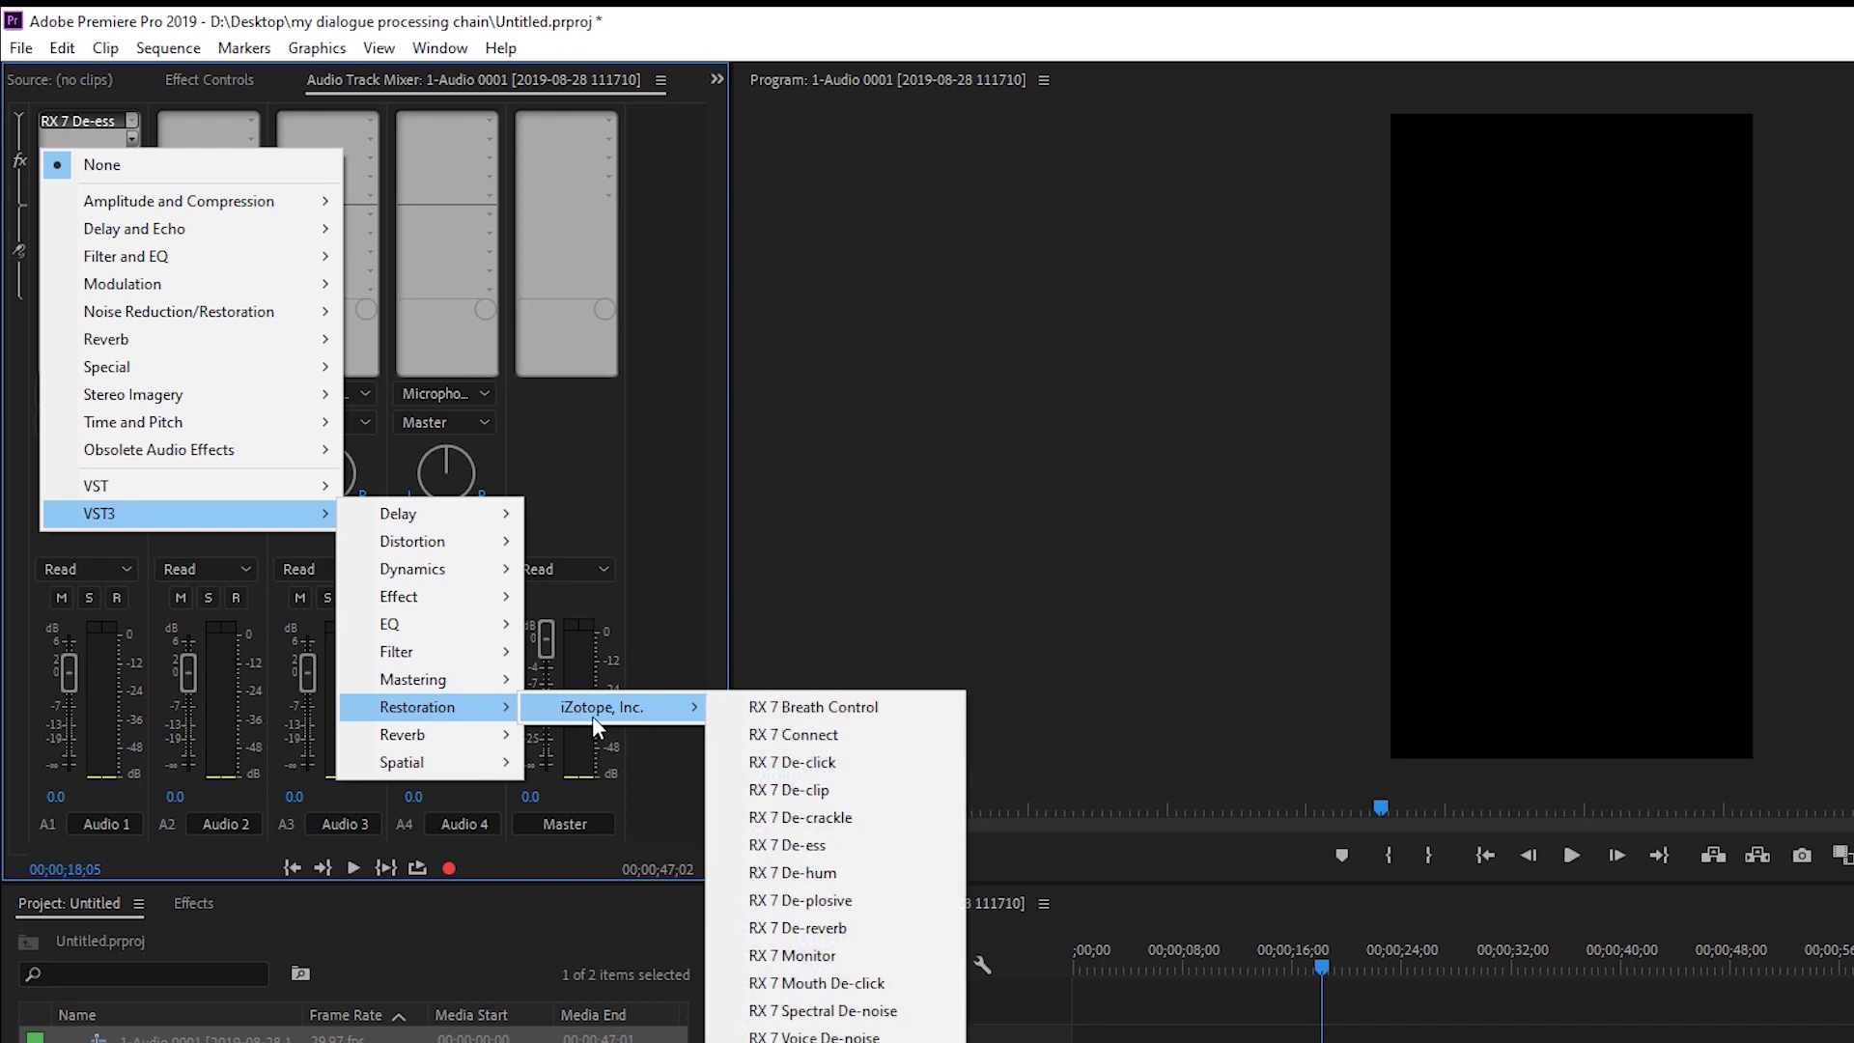
{"action": "left_click", "coordinate": [828, 903]}
Open the RX 7 De-plosive editor and play the dialogue with it bypassed.
{"action": "double_click", "coordinate": [75, 140]}
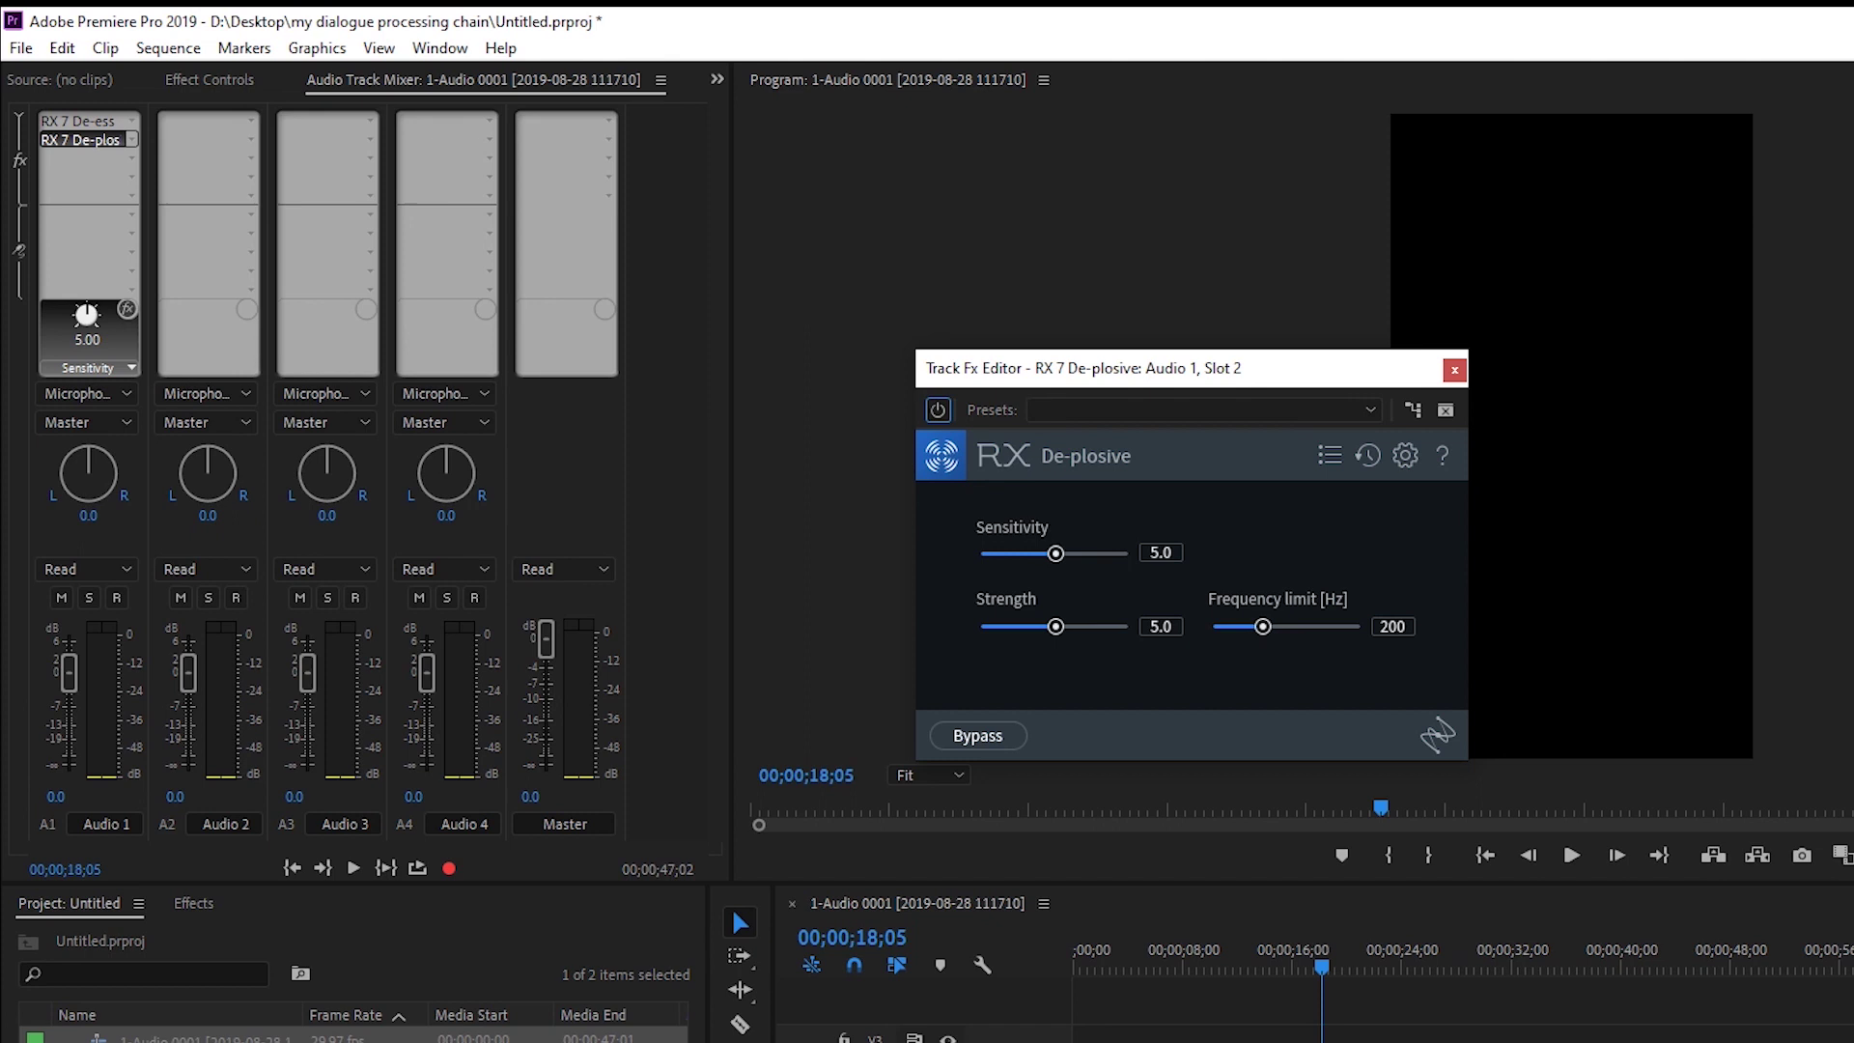
{"action": "left_click", "coordinate": [938, 411]}
{"action": "left_click", "coordinate": [1324, 963]}
{"action": "key", "text": "space"}
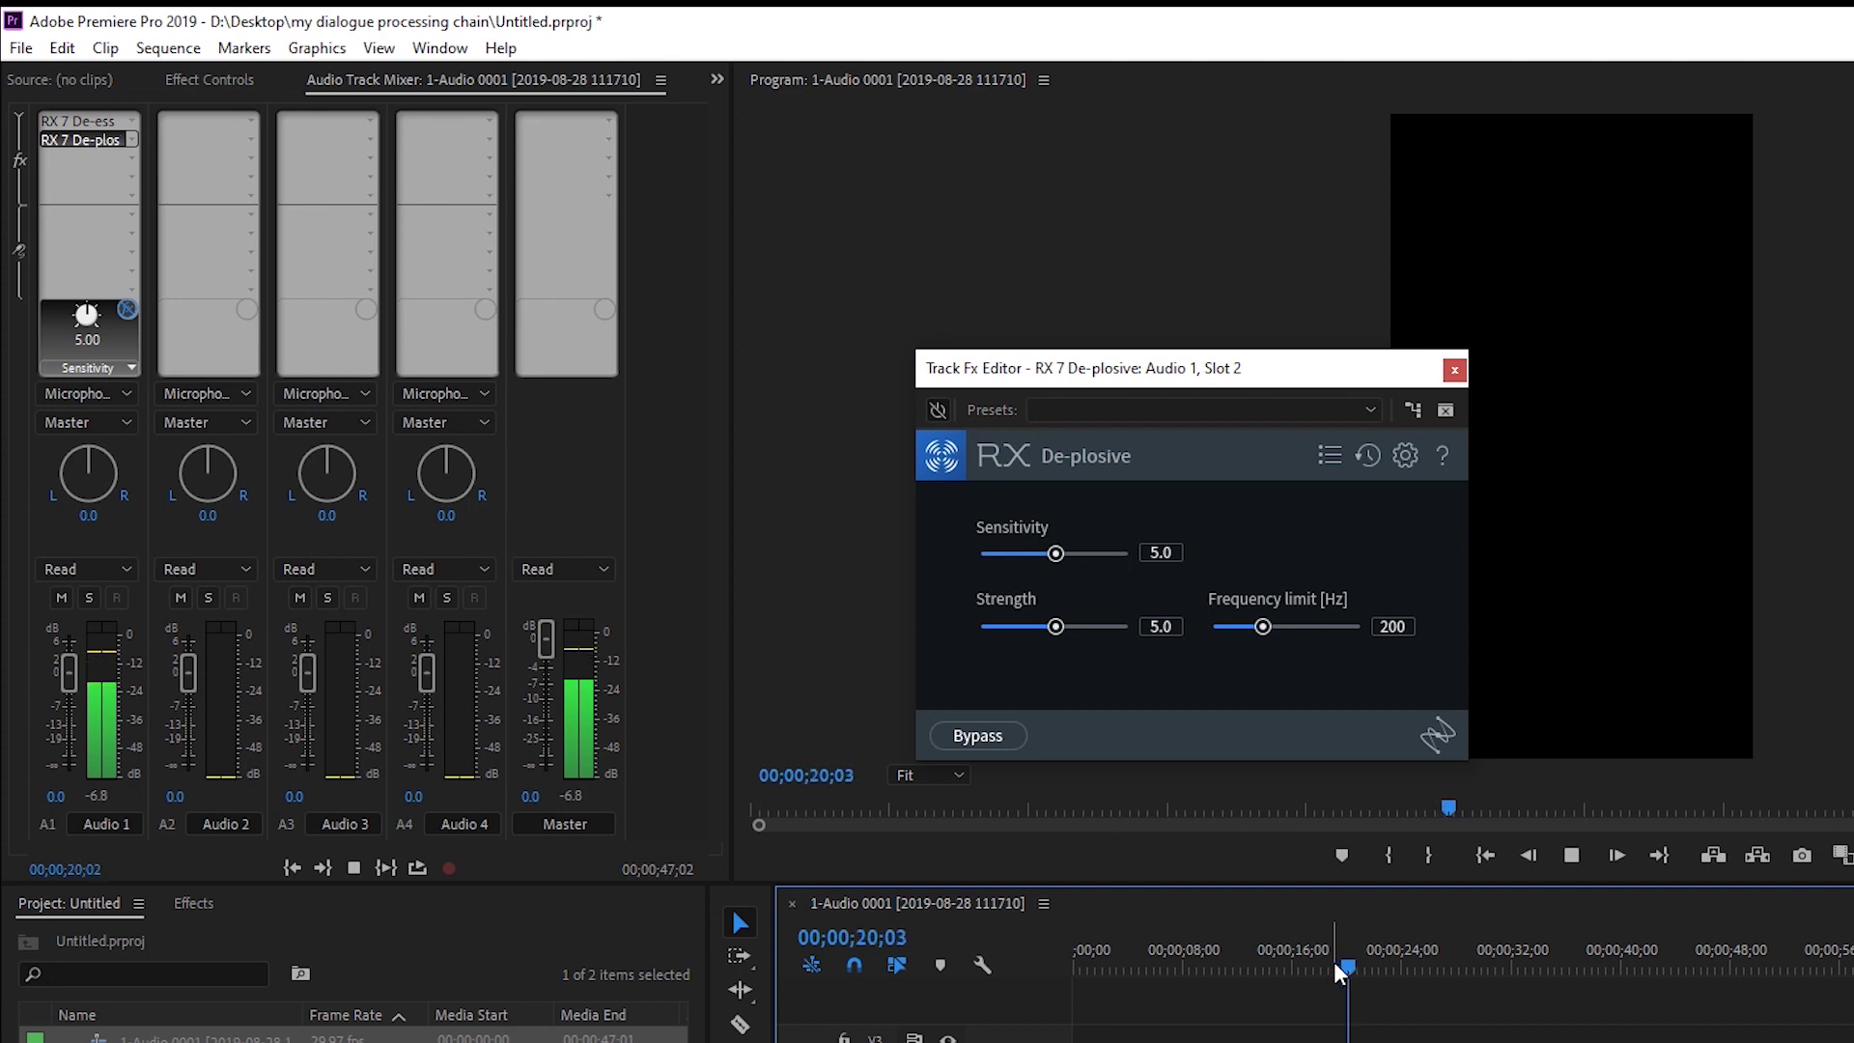
{"action": "key", "text": "space"}
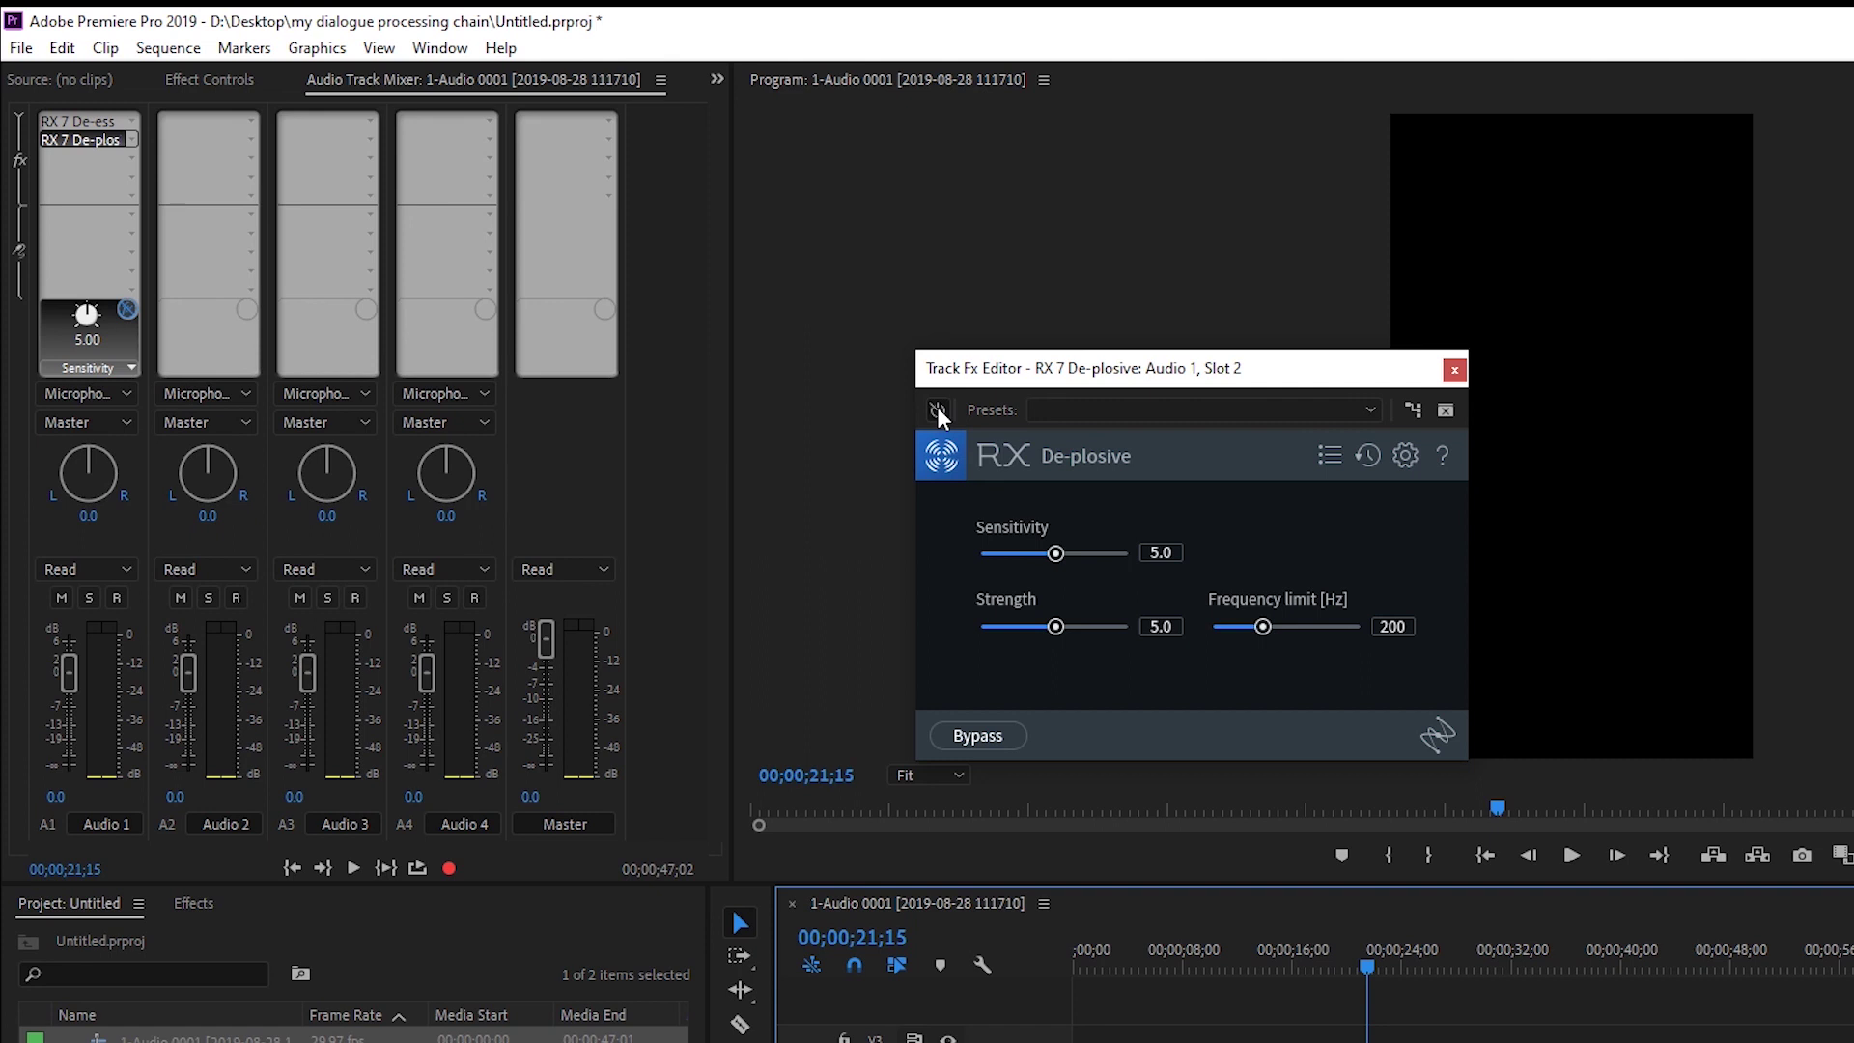
{"action": "left_click", "coordinate": [937, 407]}
{"action": "left_click", "coordinate": [1334, 961]}
{"action": "key", "text": "space"}
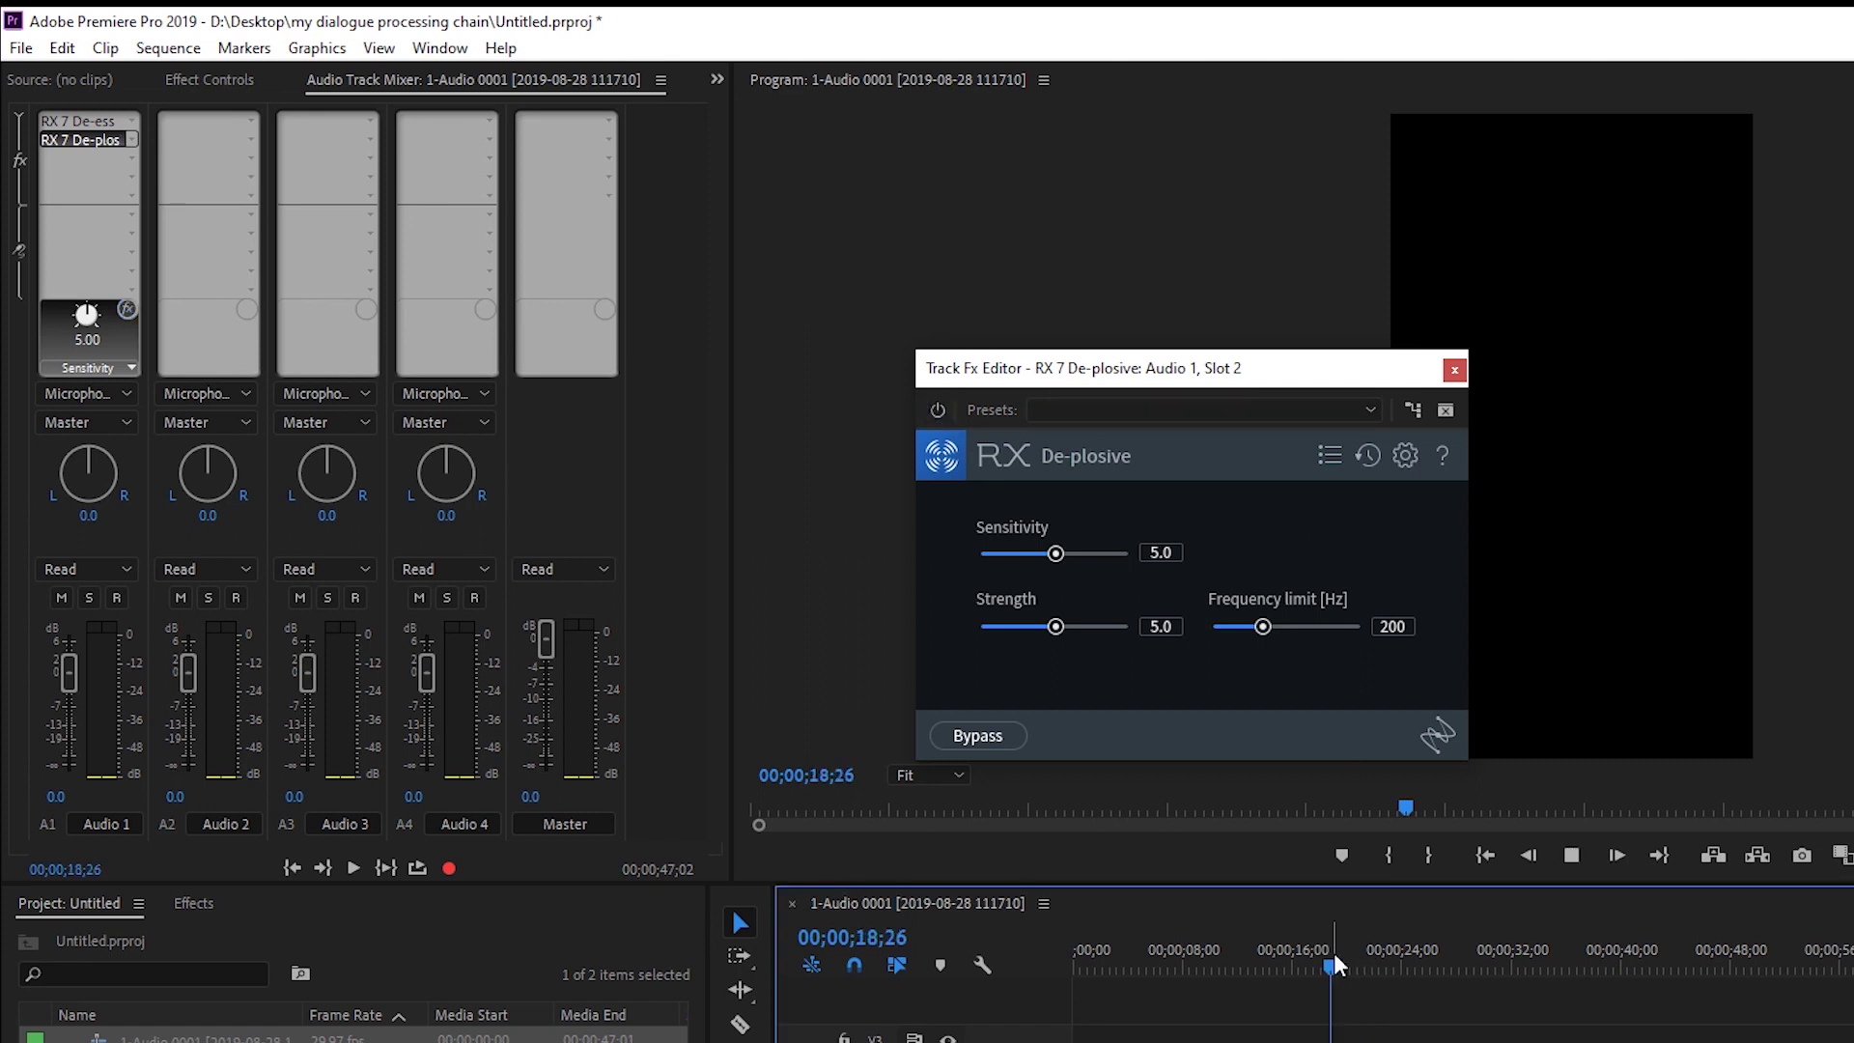
{"action": "key", "text": "space"}
{"action": "left_click", "coordinate": [937, 408]}
{"action": "left_click", "coordinate": [1332, 966]}
{"action": "key", "text": "space"}
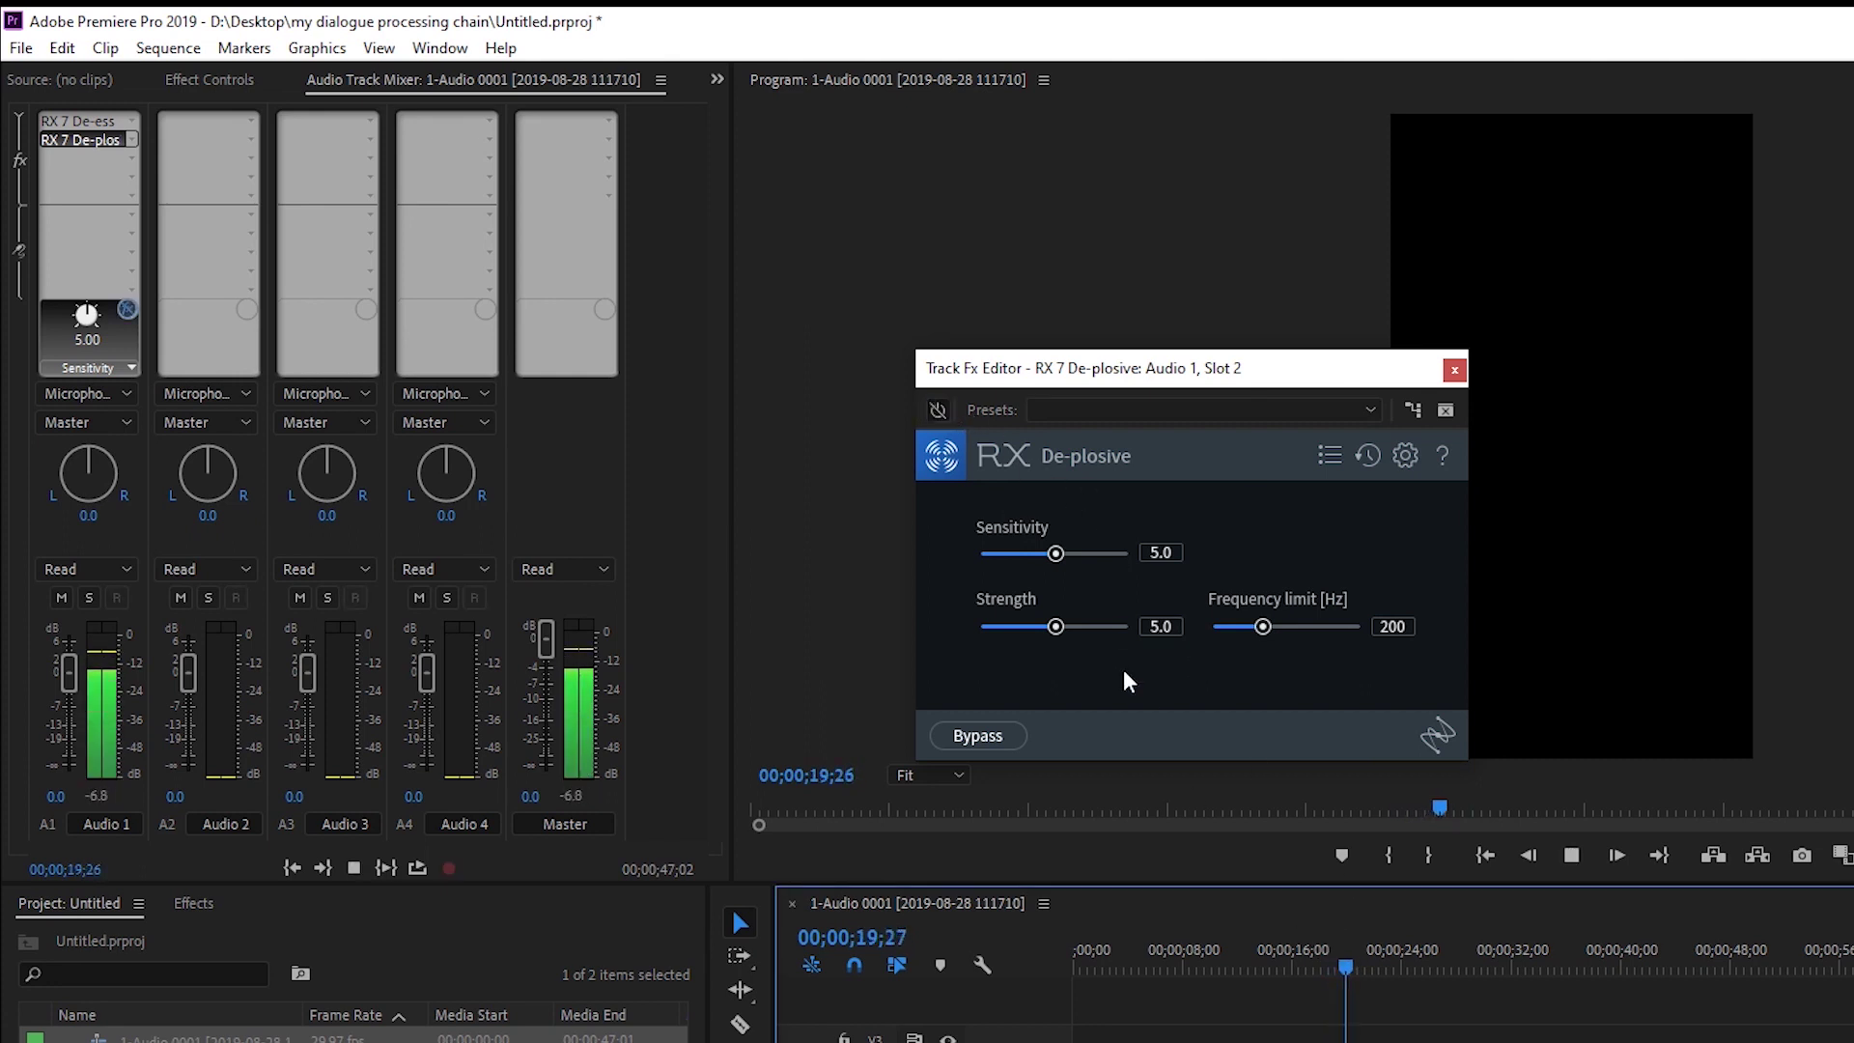
{"action": "key", "text": "space"}
{"action": "left_click", "coordinate": [937, 409]}
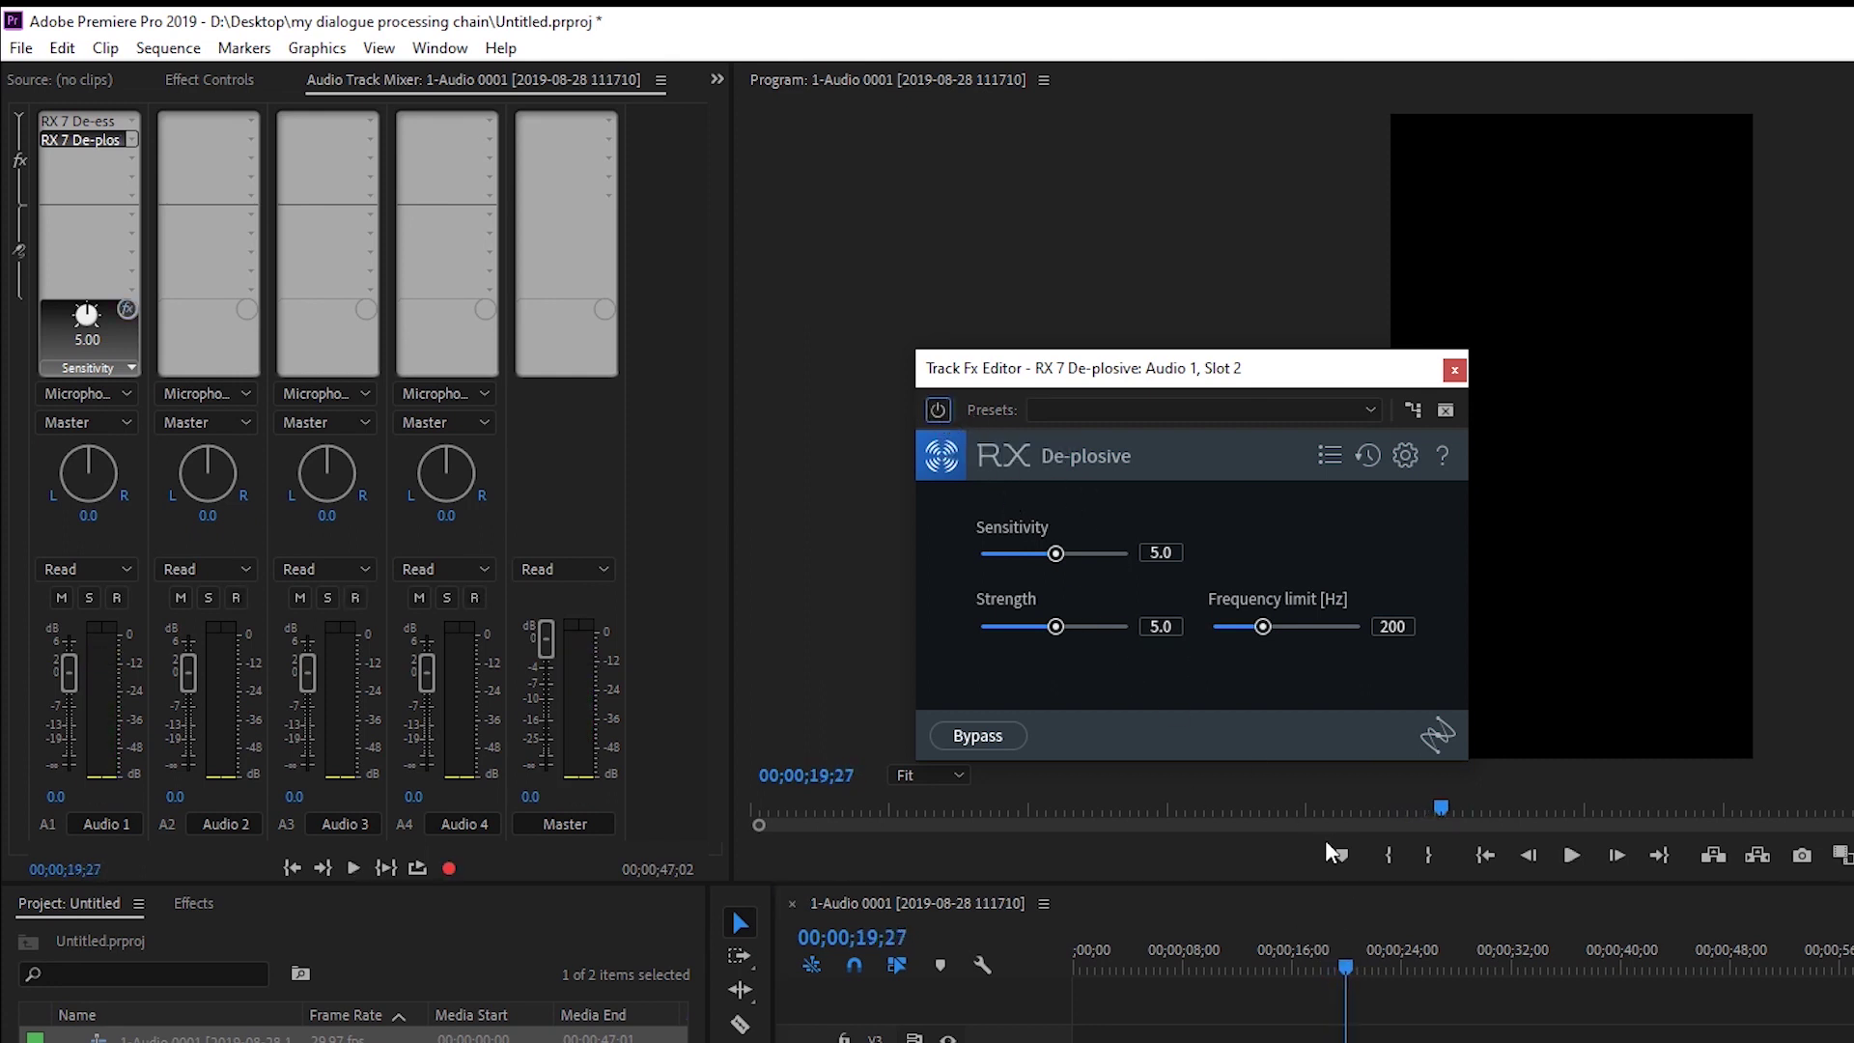
{"action": "left_click", "coordinate": [1325, 963]}
{"action": "key", "text": "space"}
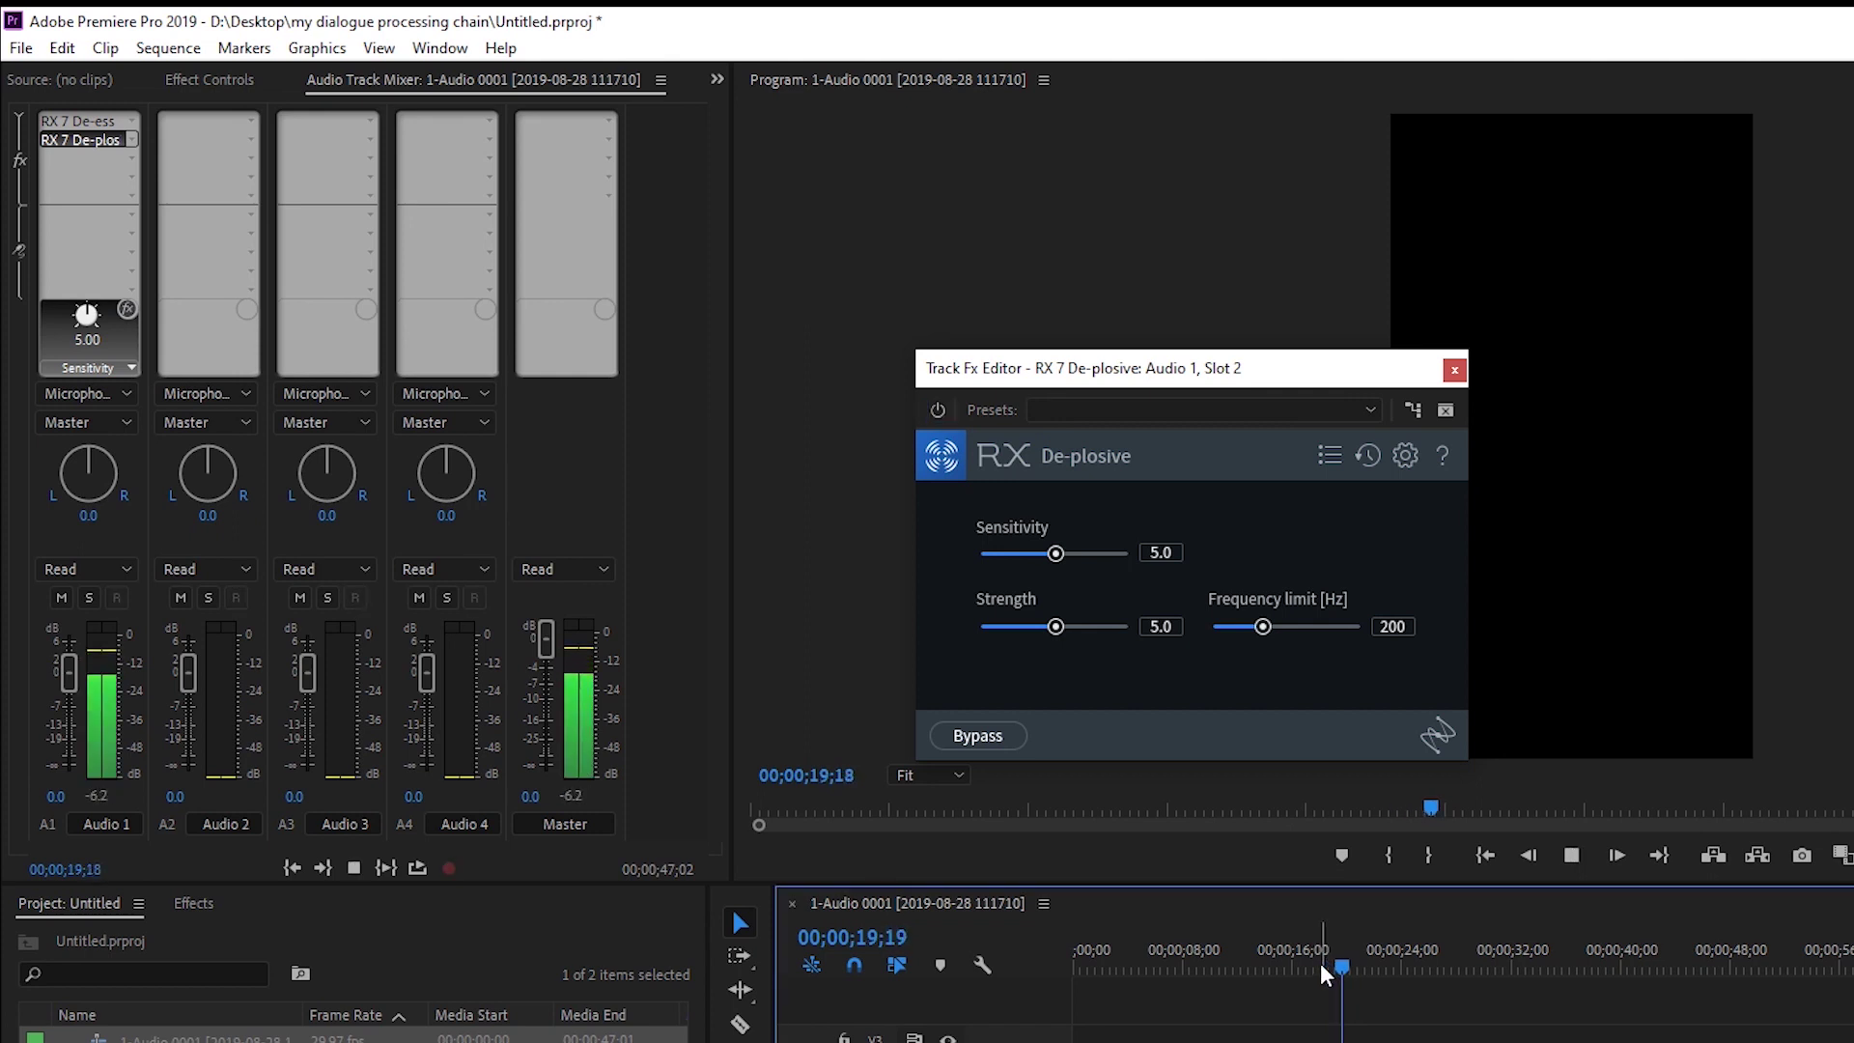
{"action": "key", "text": "space"}
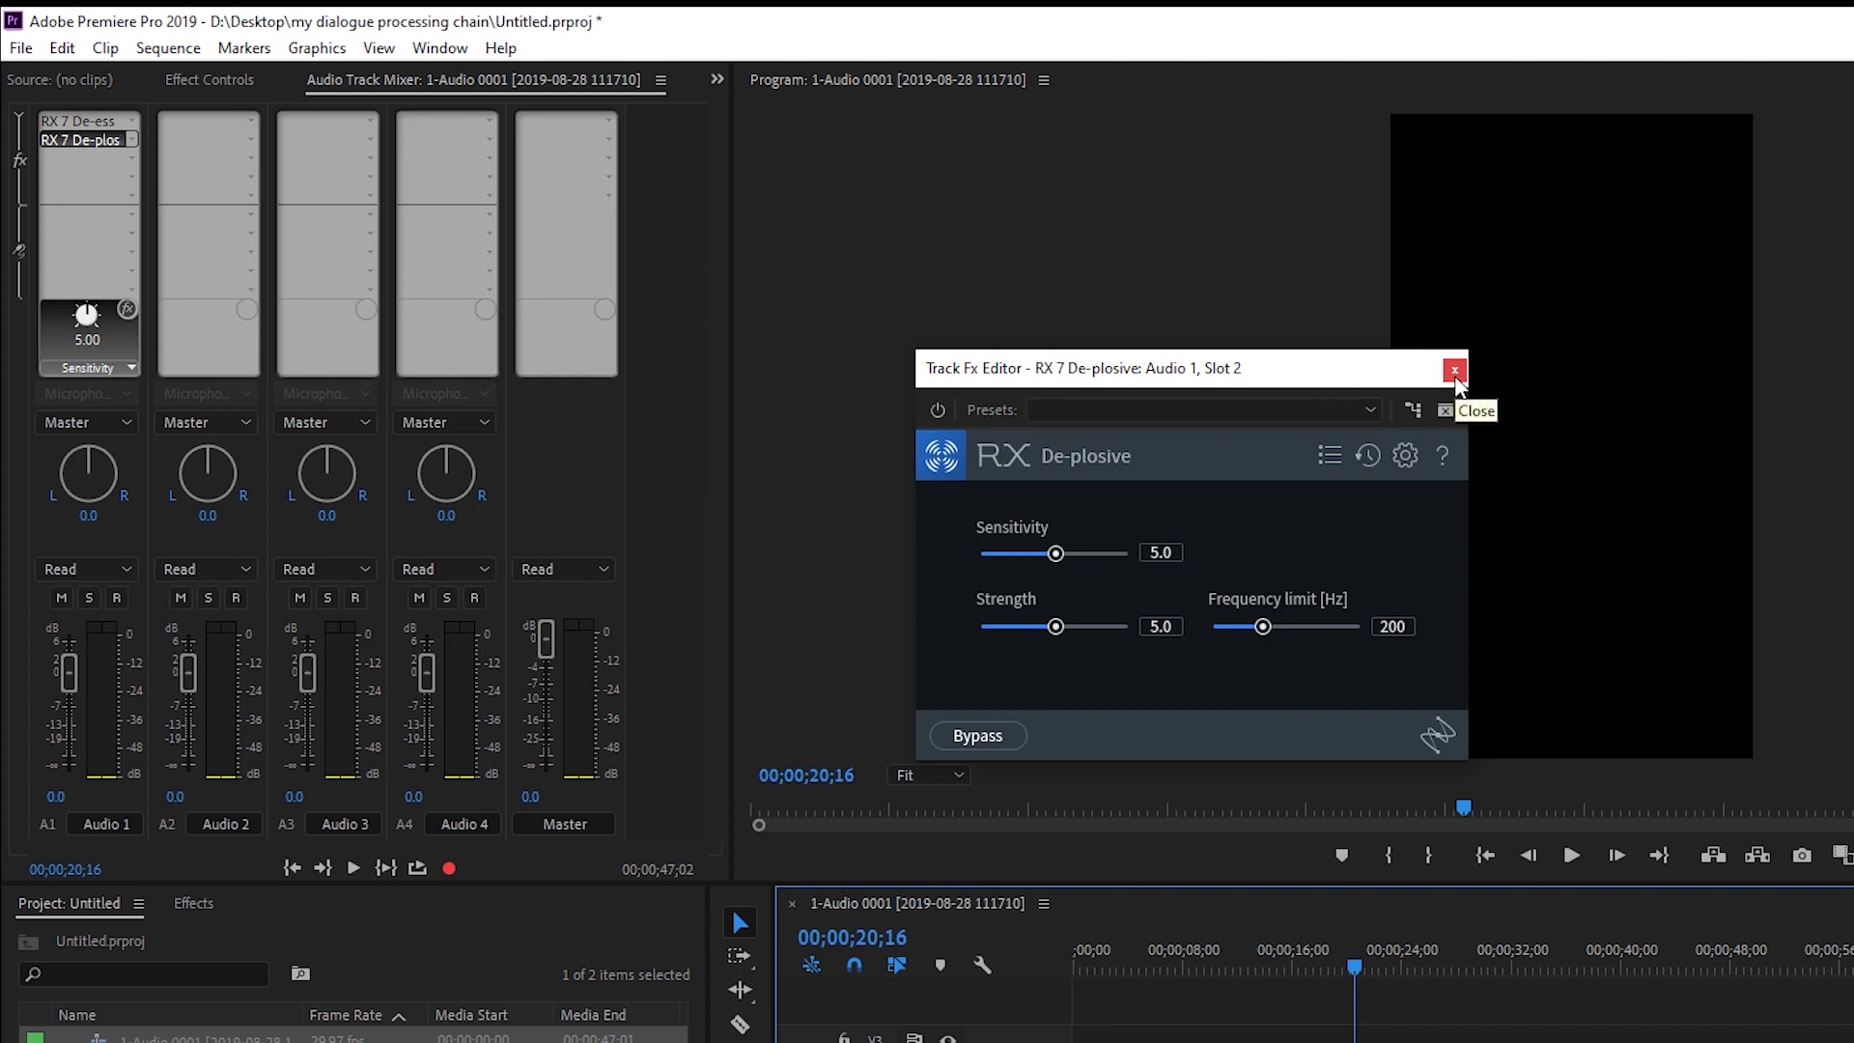
Close the RX 7 De-plosive editor and dismiss Audio 1's next-slot effect list without adding anything.
{"action": "left_click_drag", "start_coordinate": [1031, 371], "coordinate": [874, 295]}
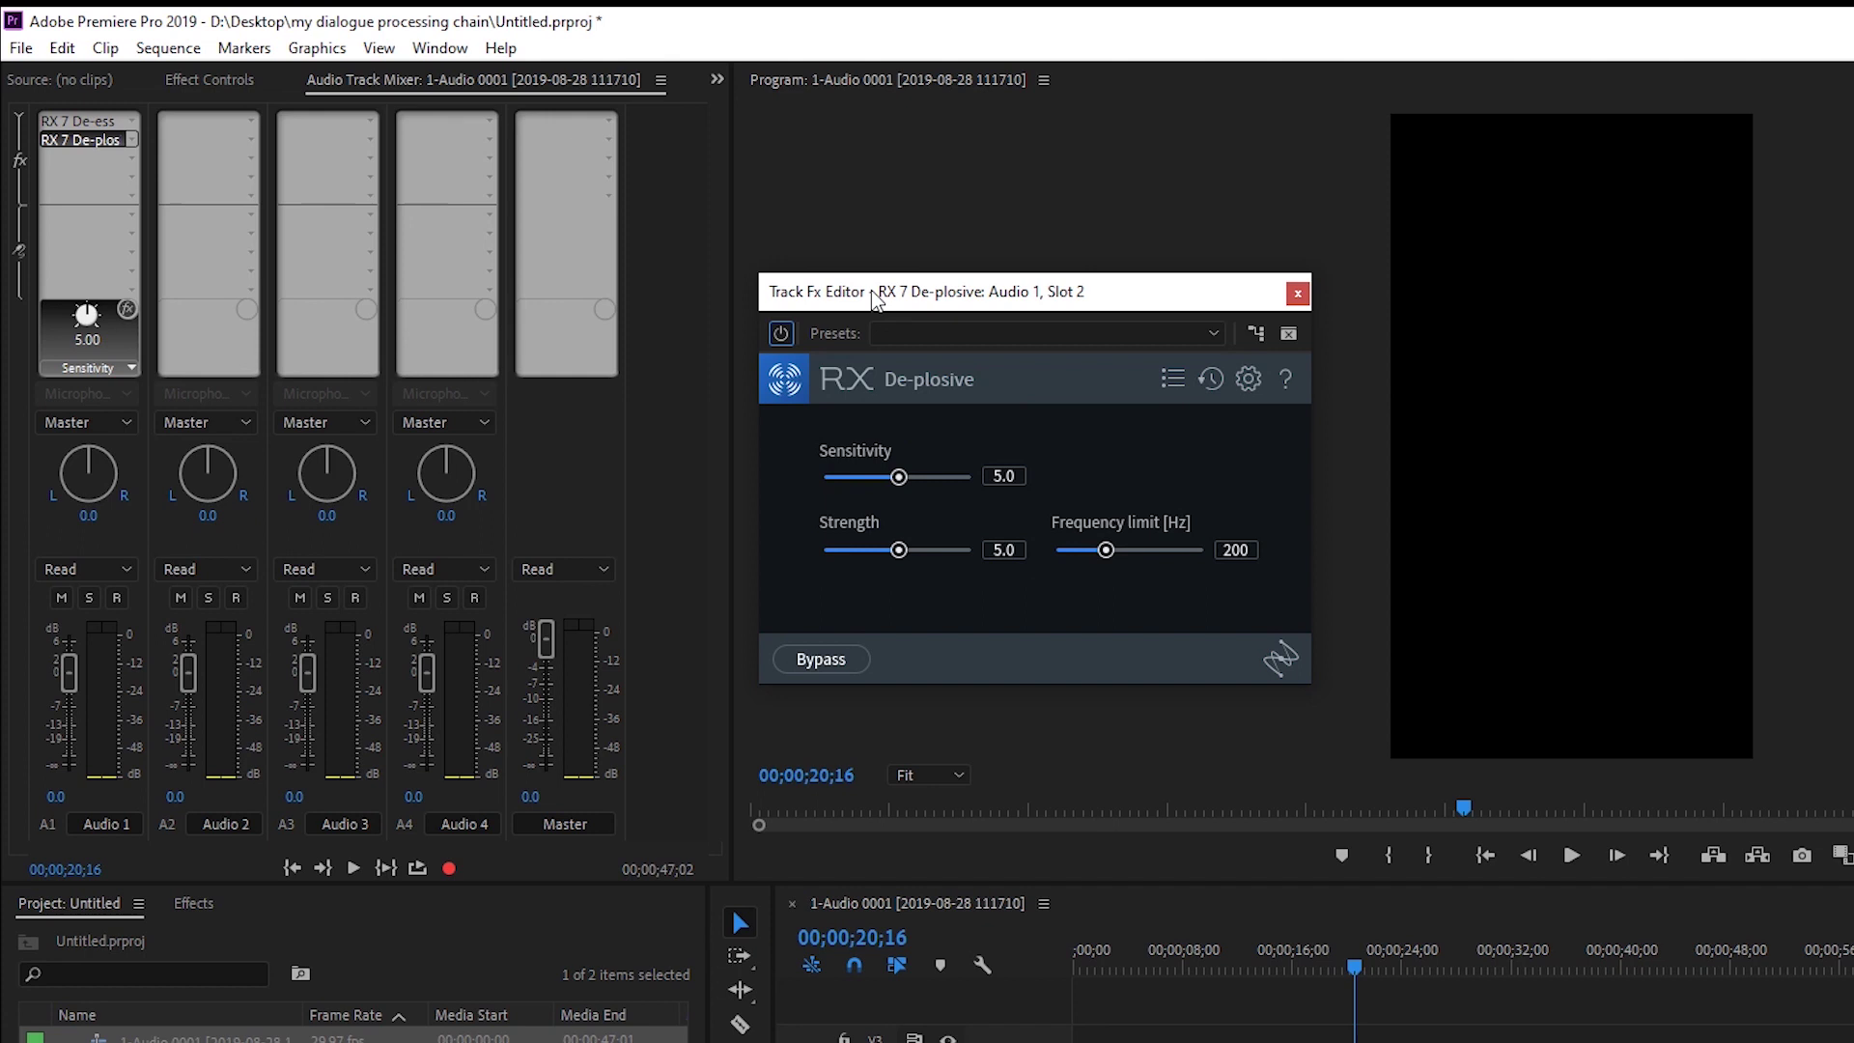
{"action": "left_click", "coordinate": [1297, 292]}
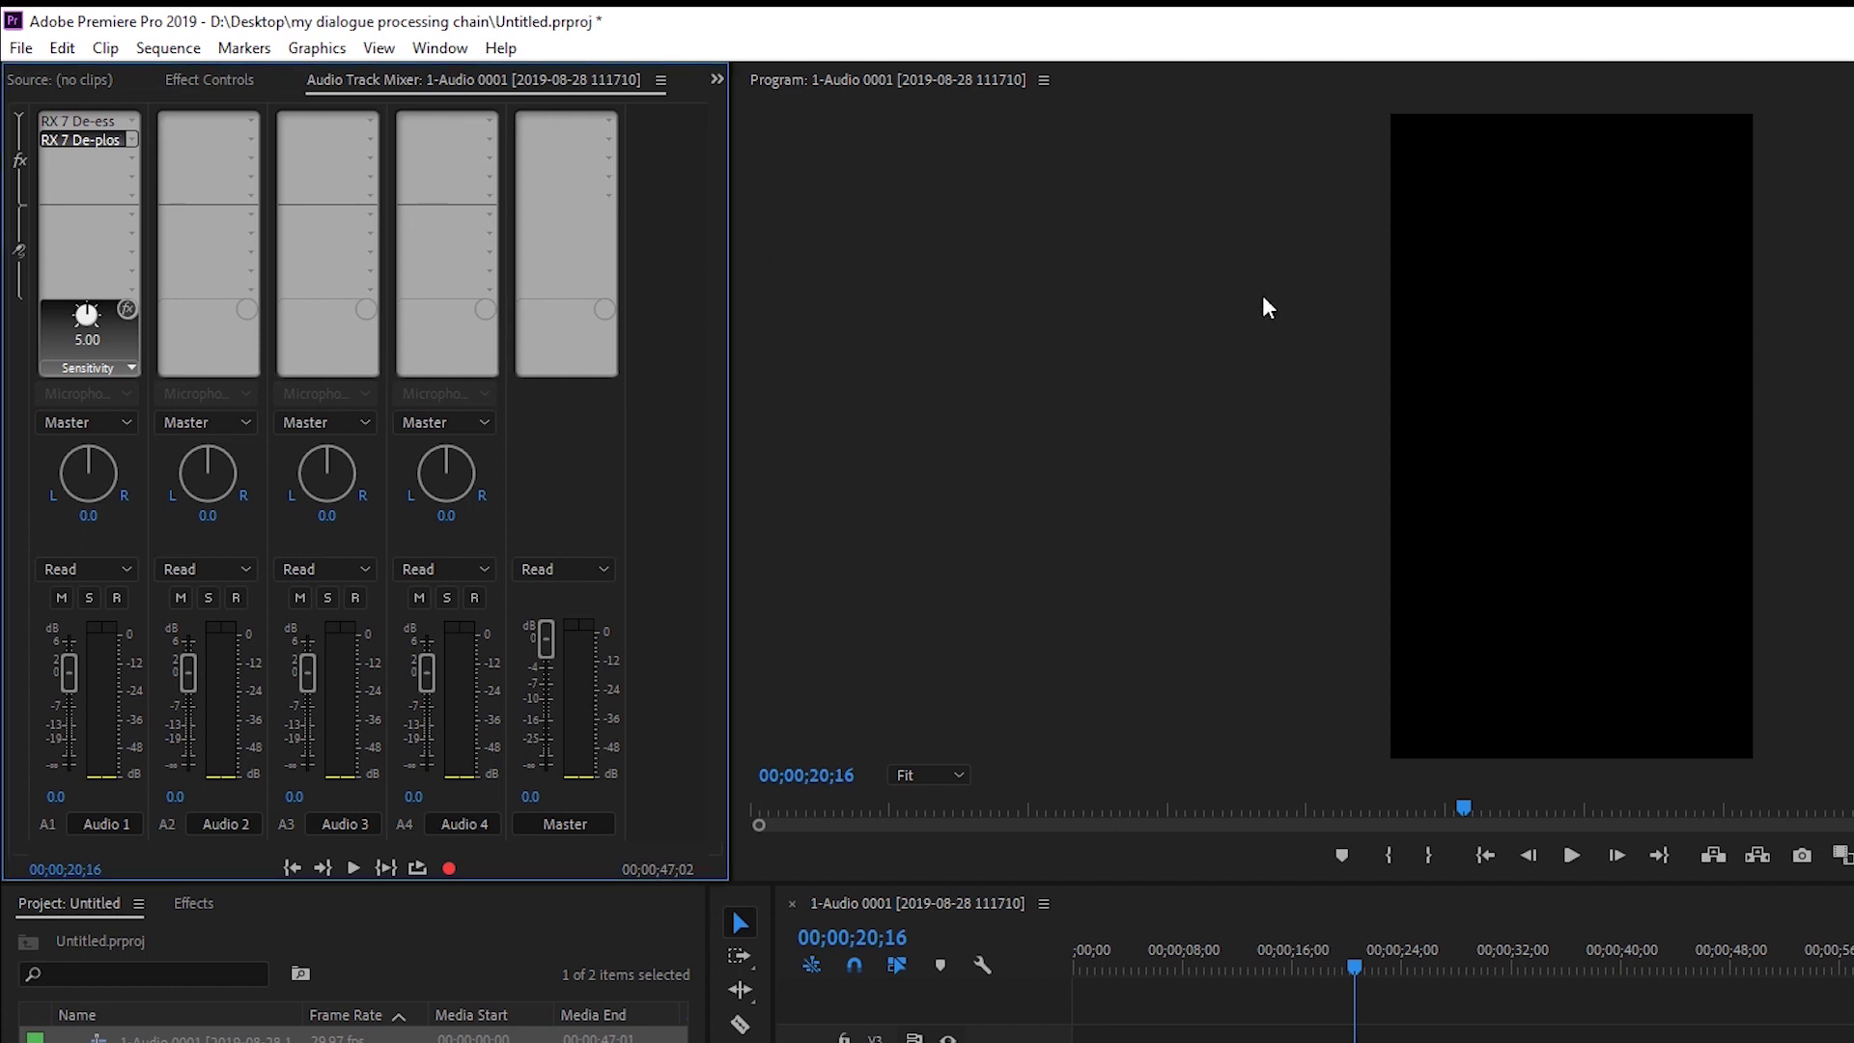
{"action": "left_click", "coordinate": [130, 193]}
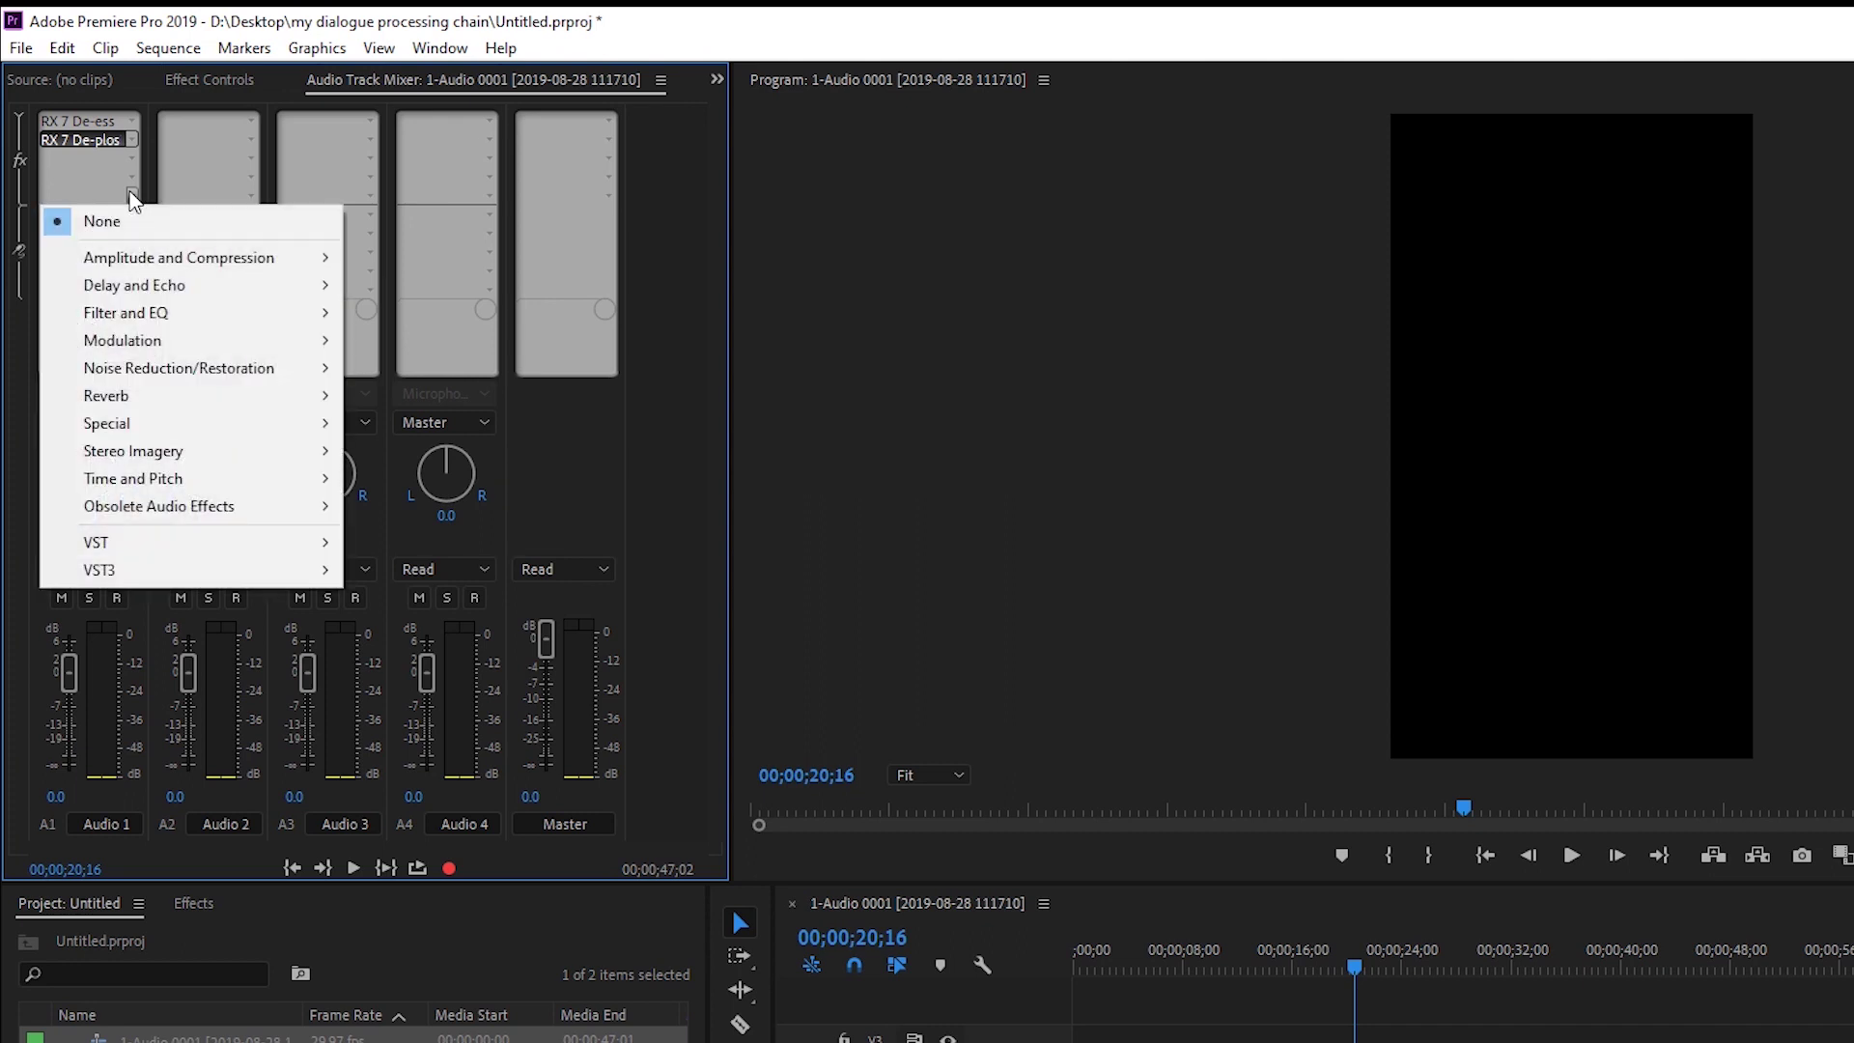
{"action": "mouse_move", "coordinate": [207, 423]}
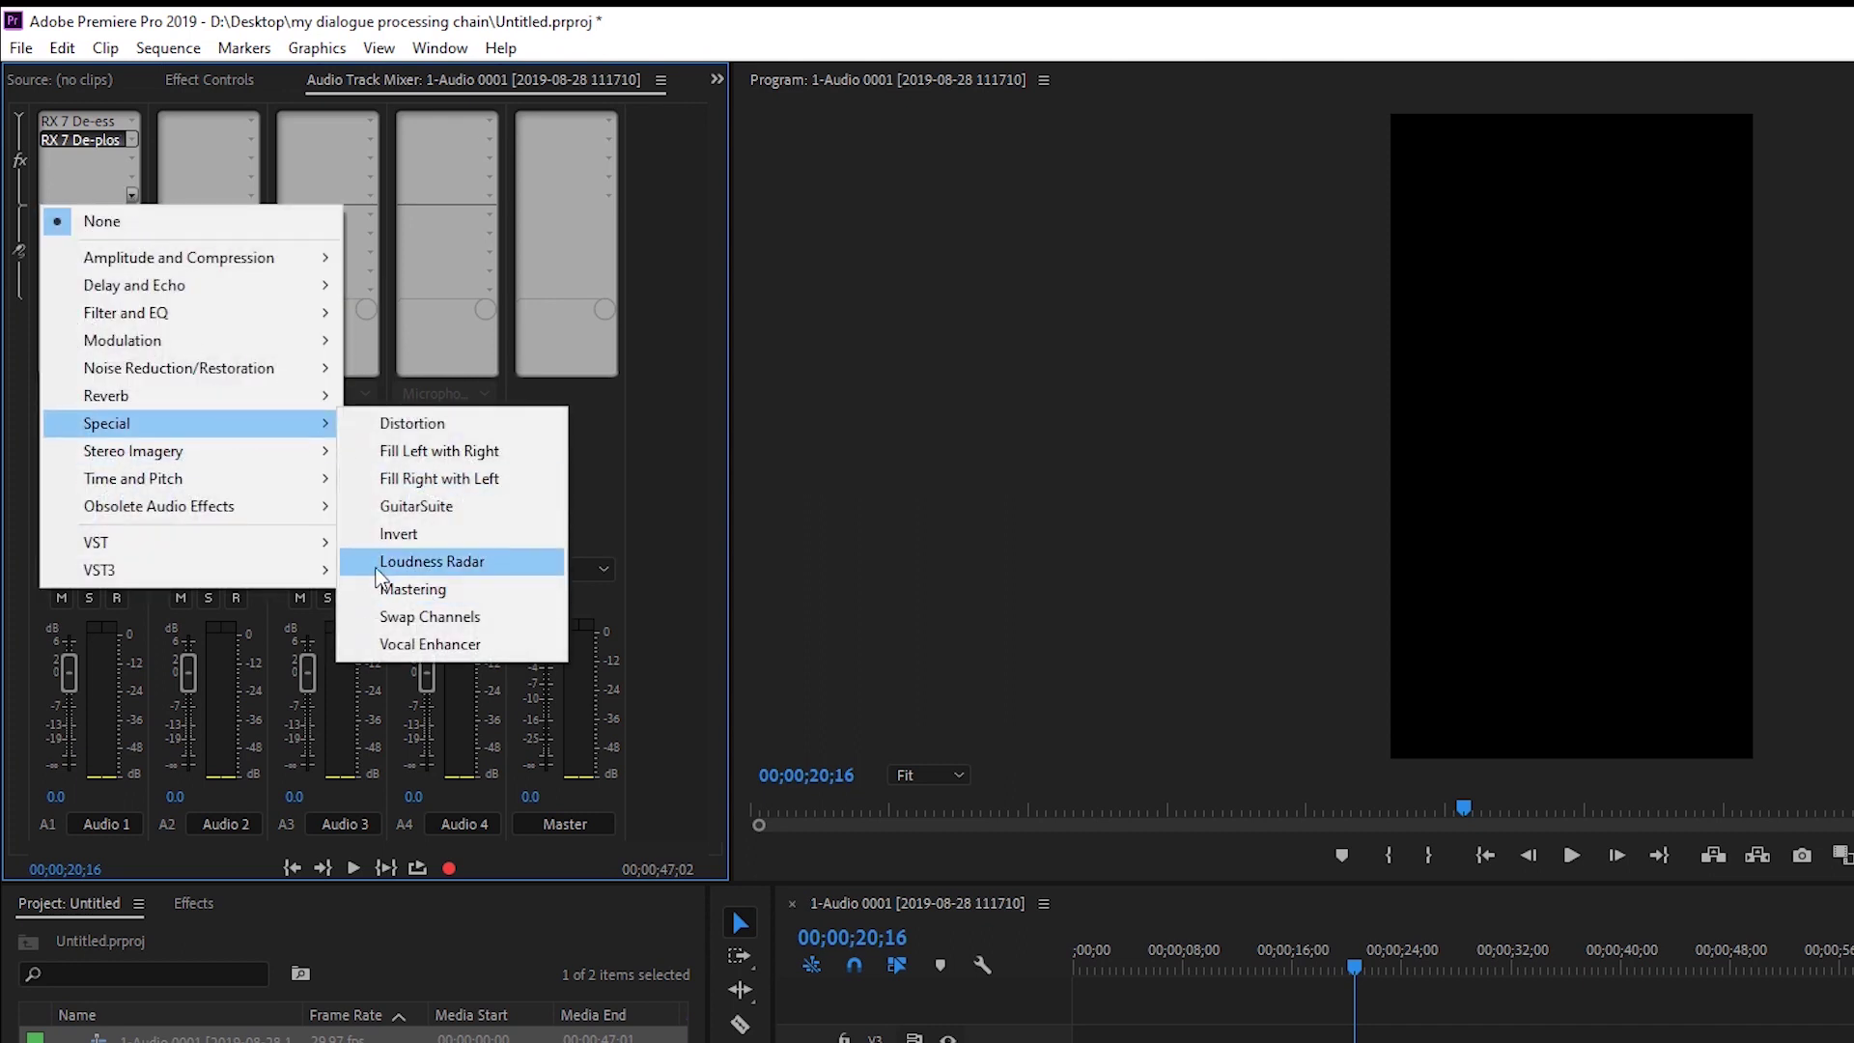
{"action": "mouse_move", "coordinate": [303, 562]}
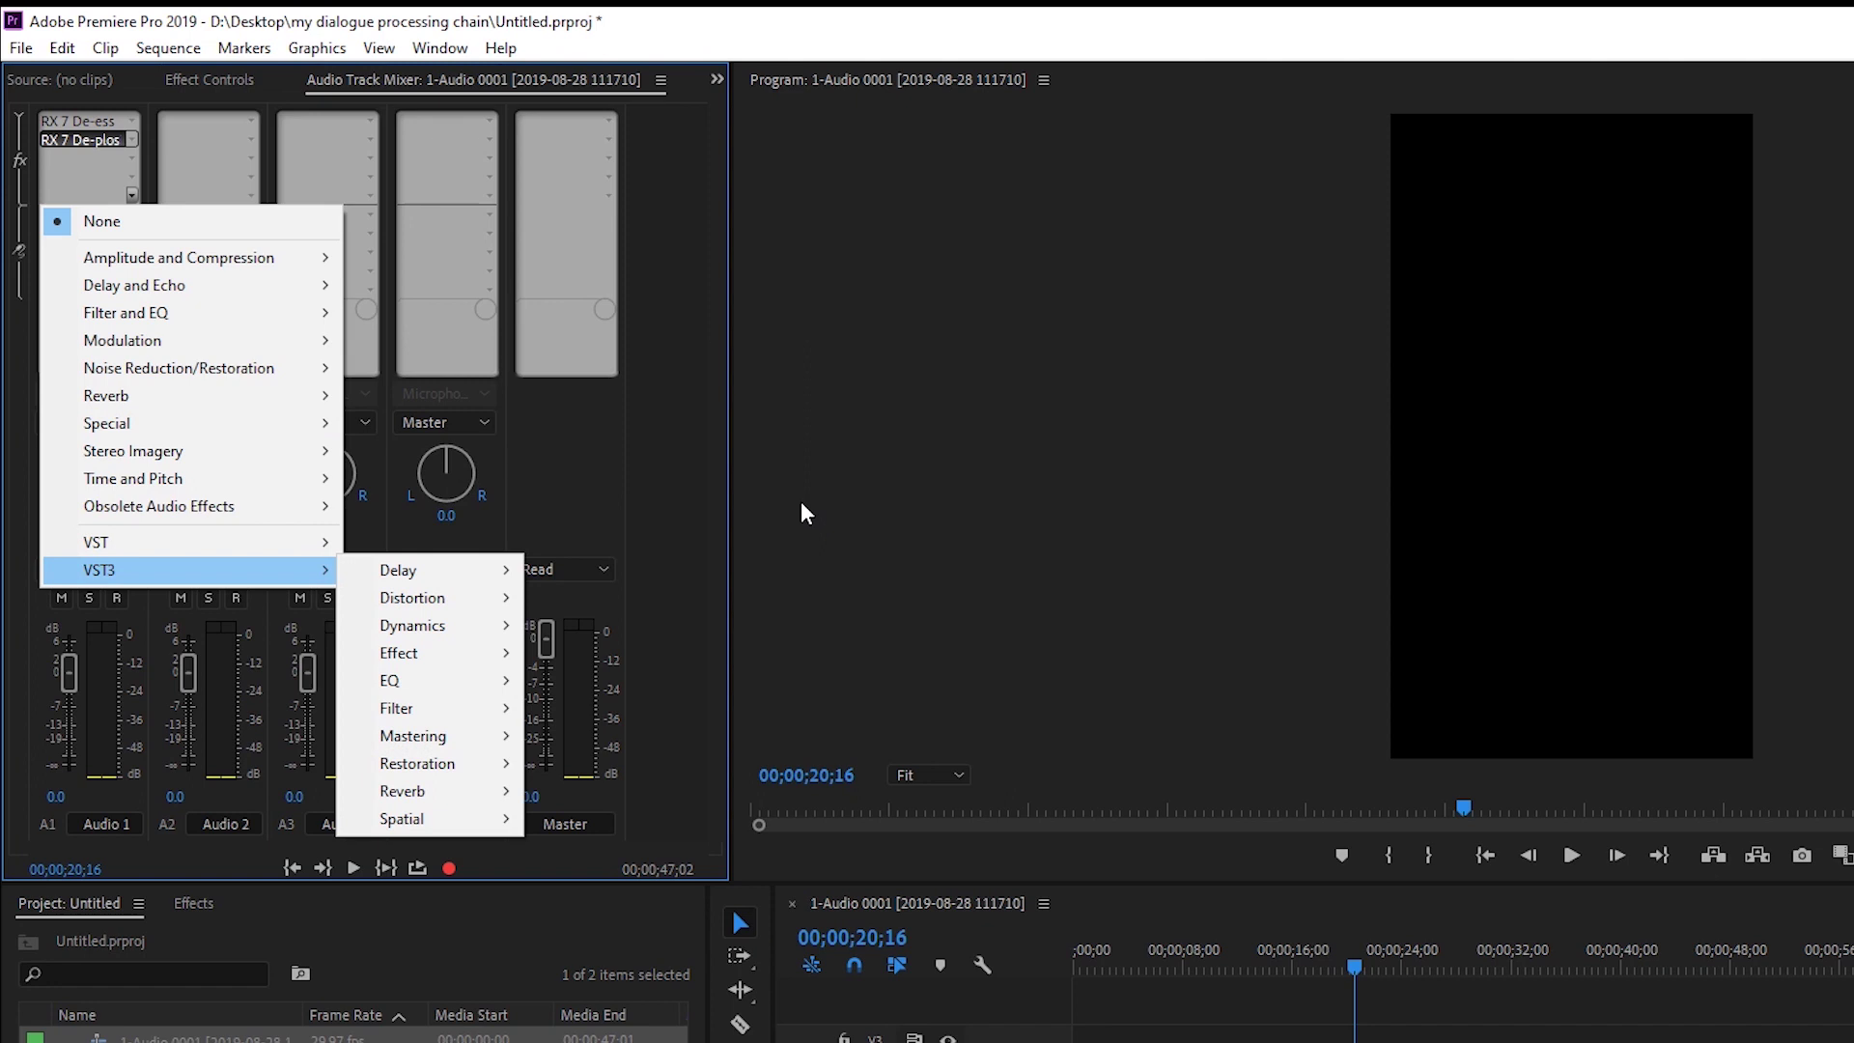
{"action": "left_click", "coordinate": [922, 546]}
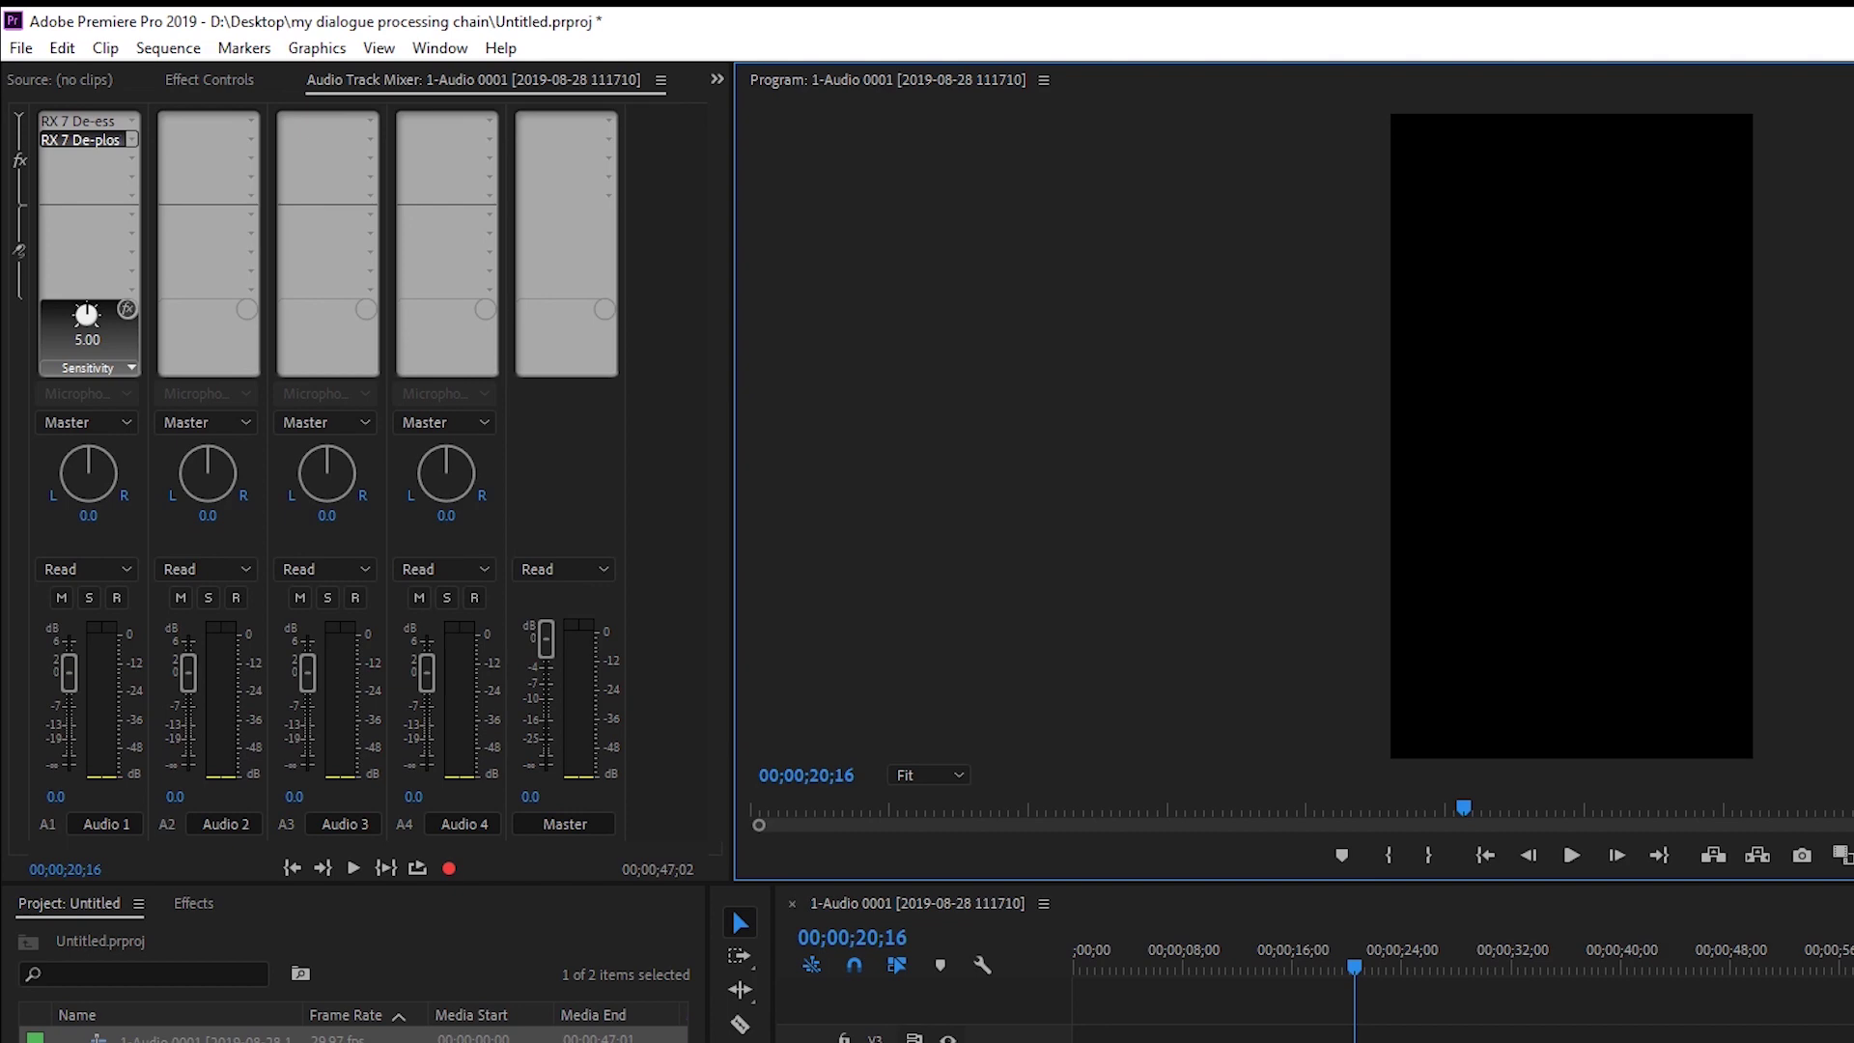
Play from about 15 seconds, raise the Audio 1 clip's volume rubber band, and replay to check.
{"action": "left_click", "coordinate": [1269, 960]}
{"action": "key", "text": "space"}
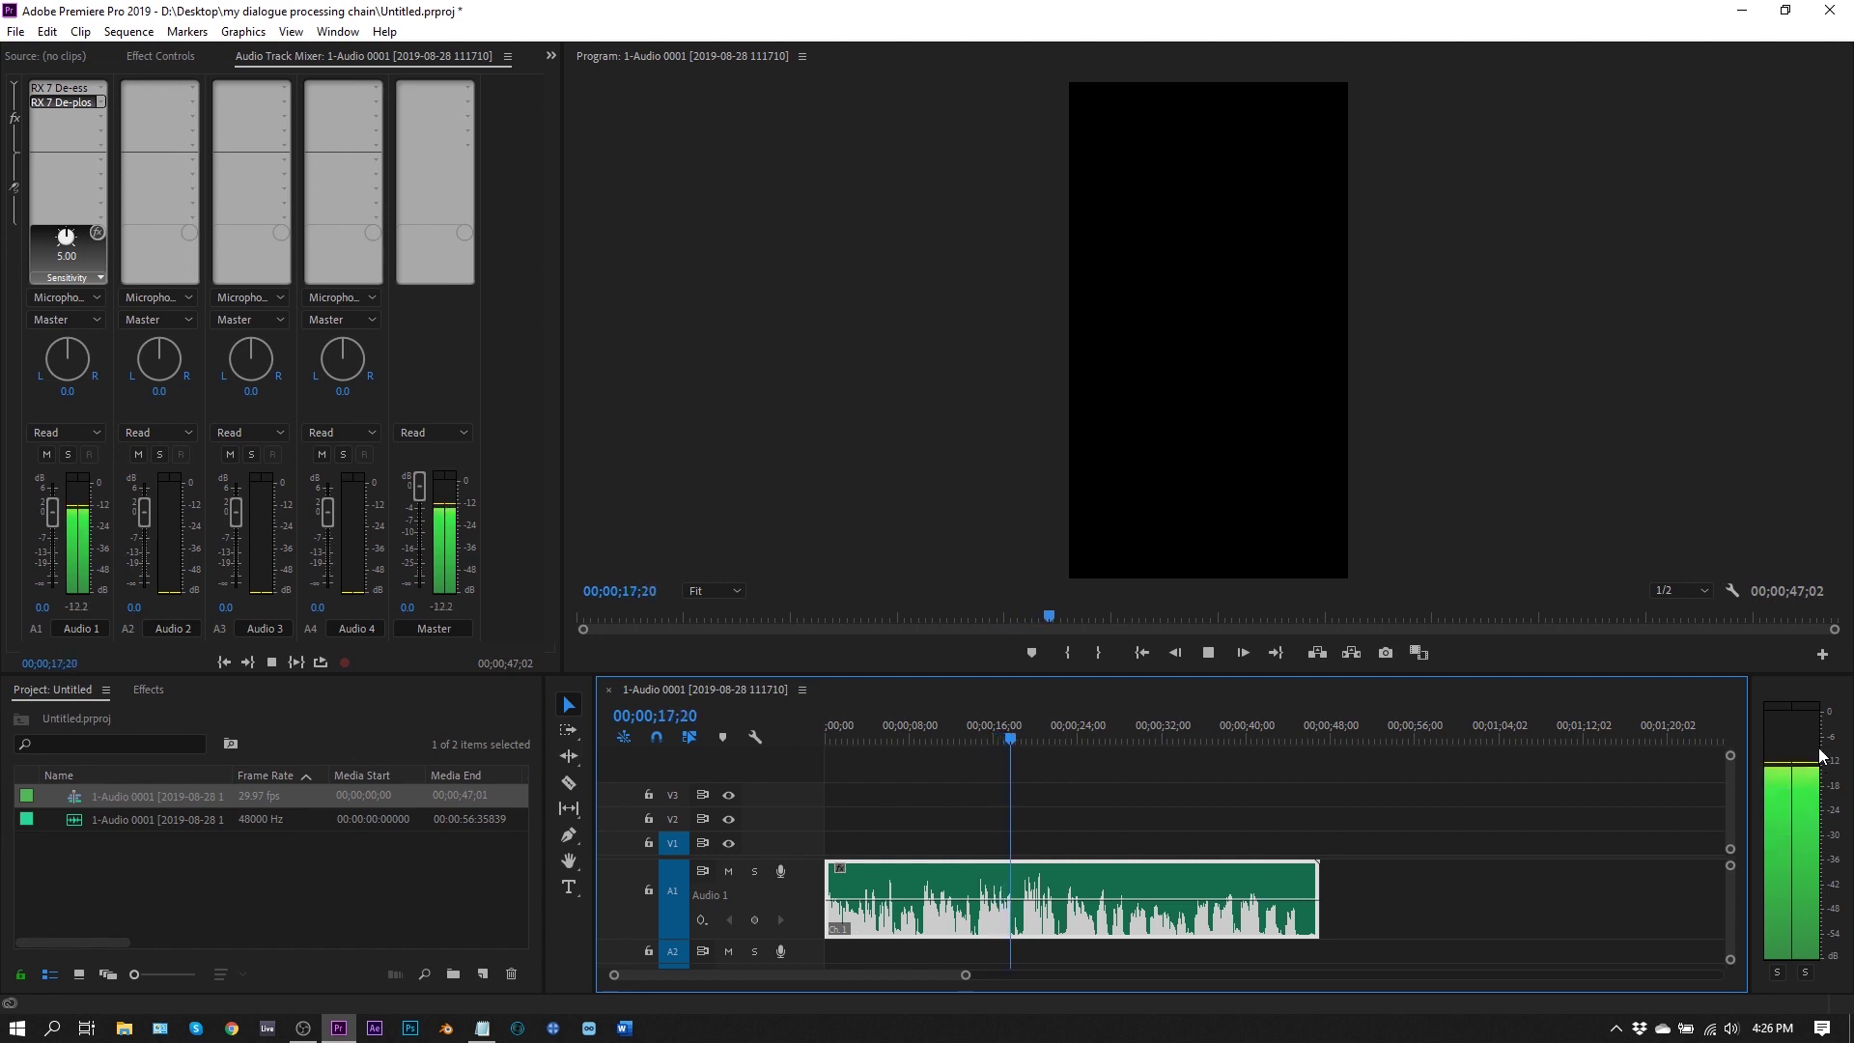
{"action": "key", "text": "space"}
{"action": "left_click_drag", "start_coordinate": [1021, 904], "coordinate": [1021, 886]}
{"action": "key", "text": "space"}
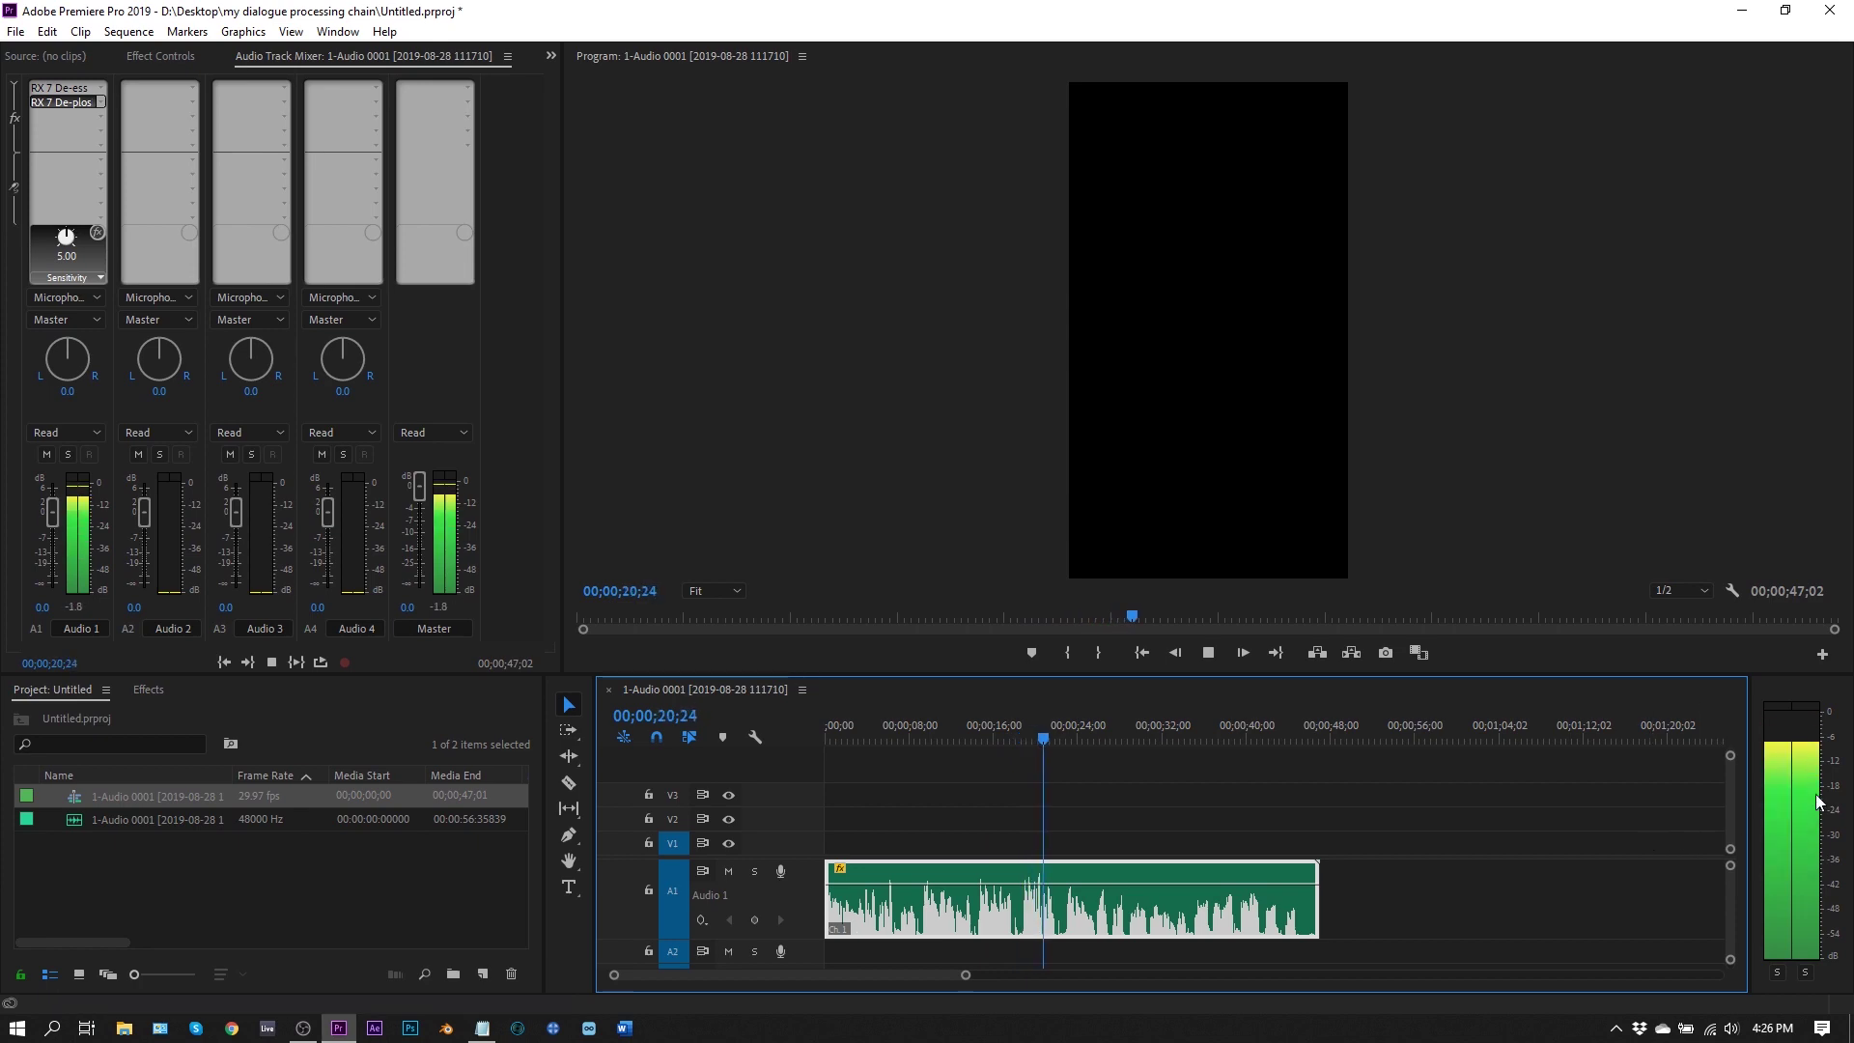
{"action": "key", "text": "space"}
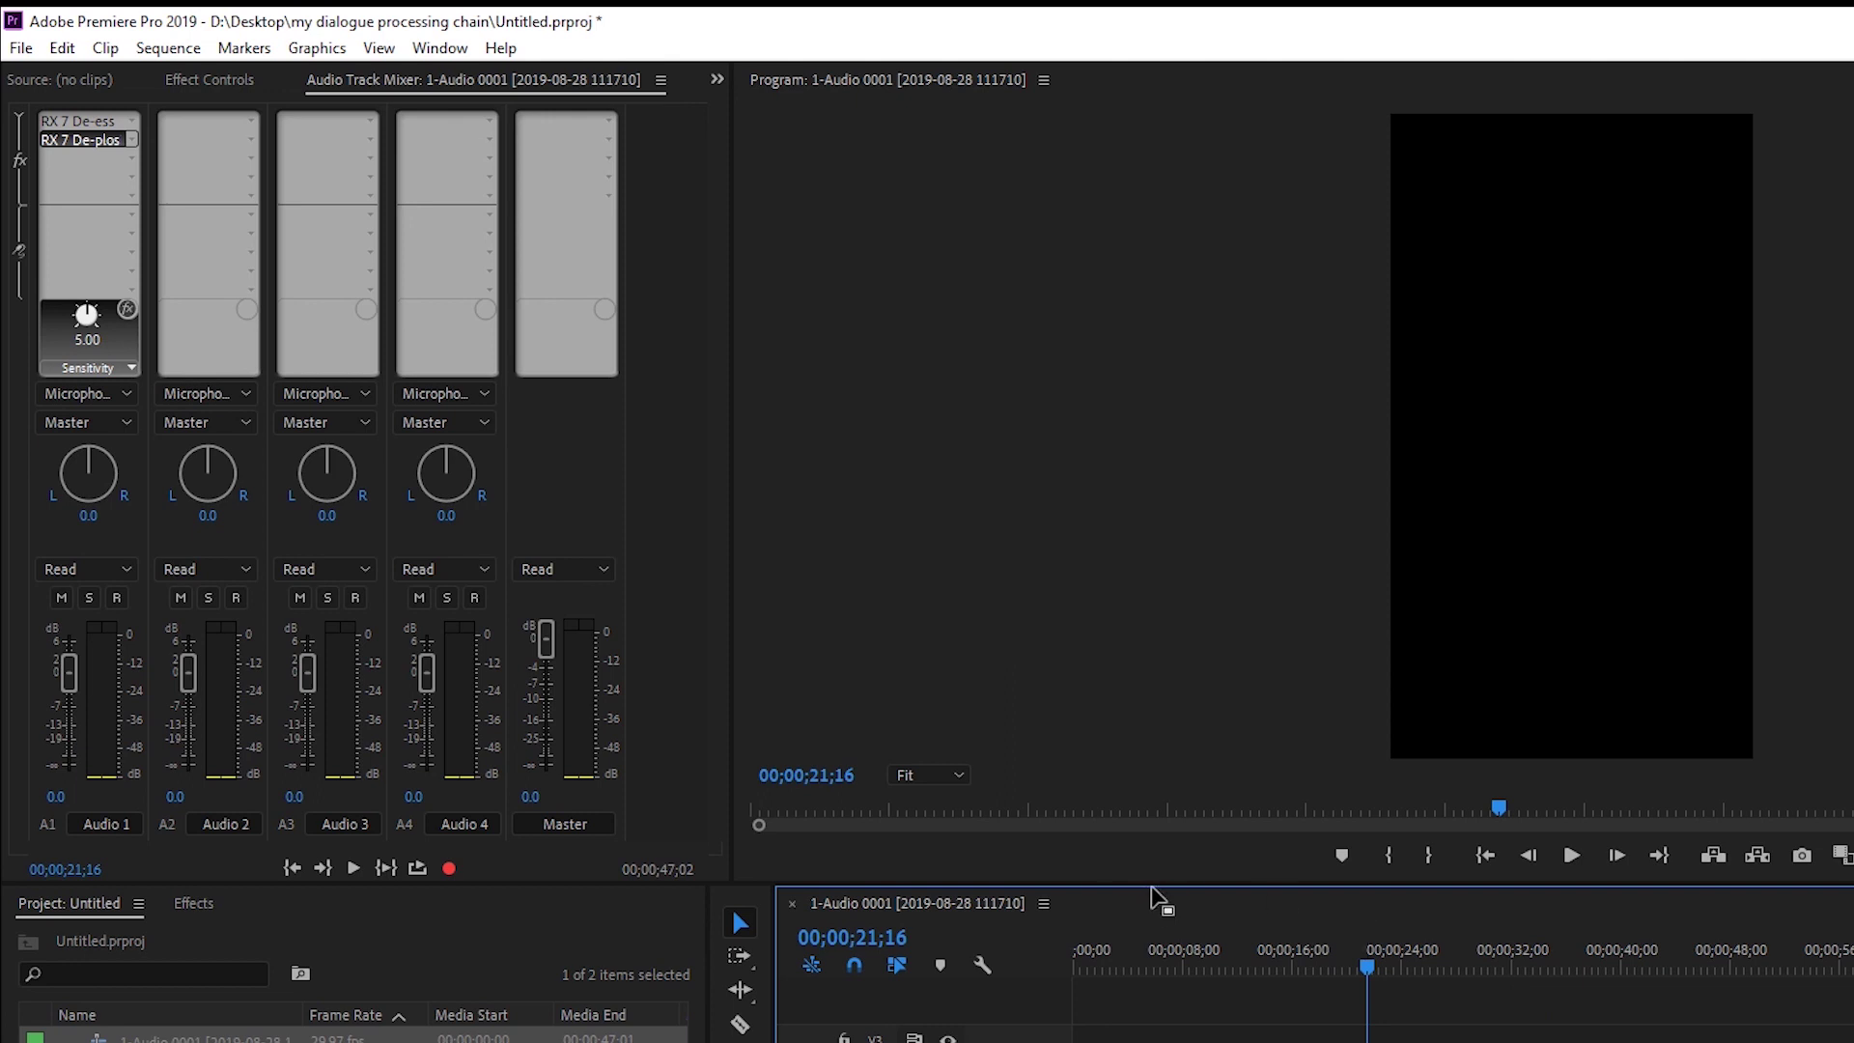
Insert Hard Limiter from Amplitude and Compression into the Master track's first effect slot.
{"action": "left_click", "coordinate": [608, 120]}
{"action": "mouse_move", "coordinate": [645, 187]}
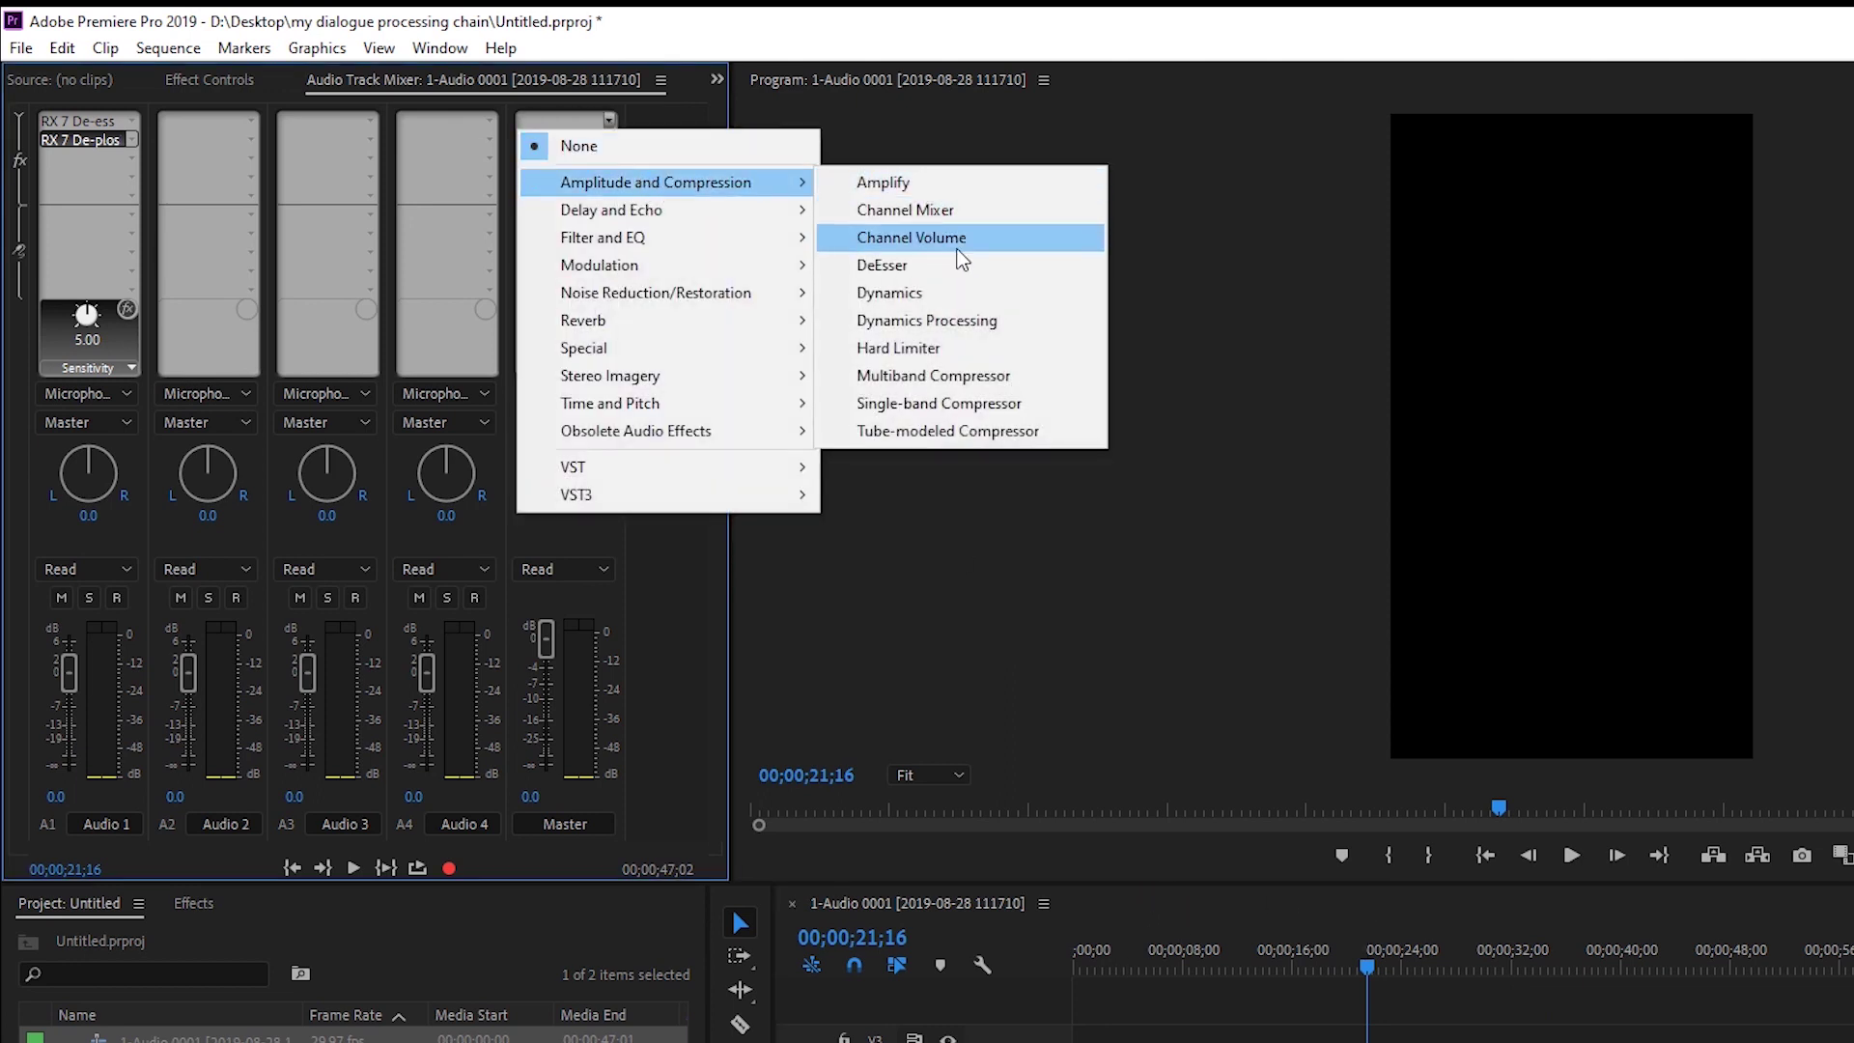
{"action": "left_click", "coordinate": [930, 351]}
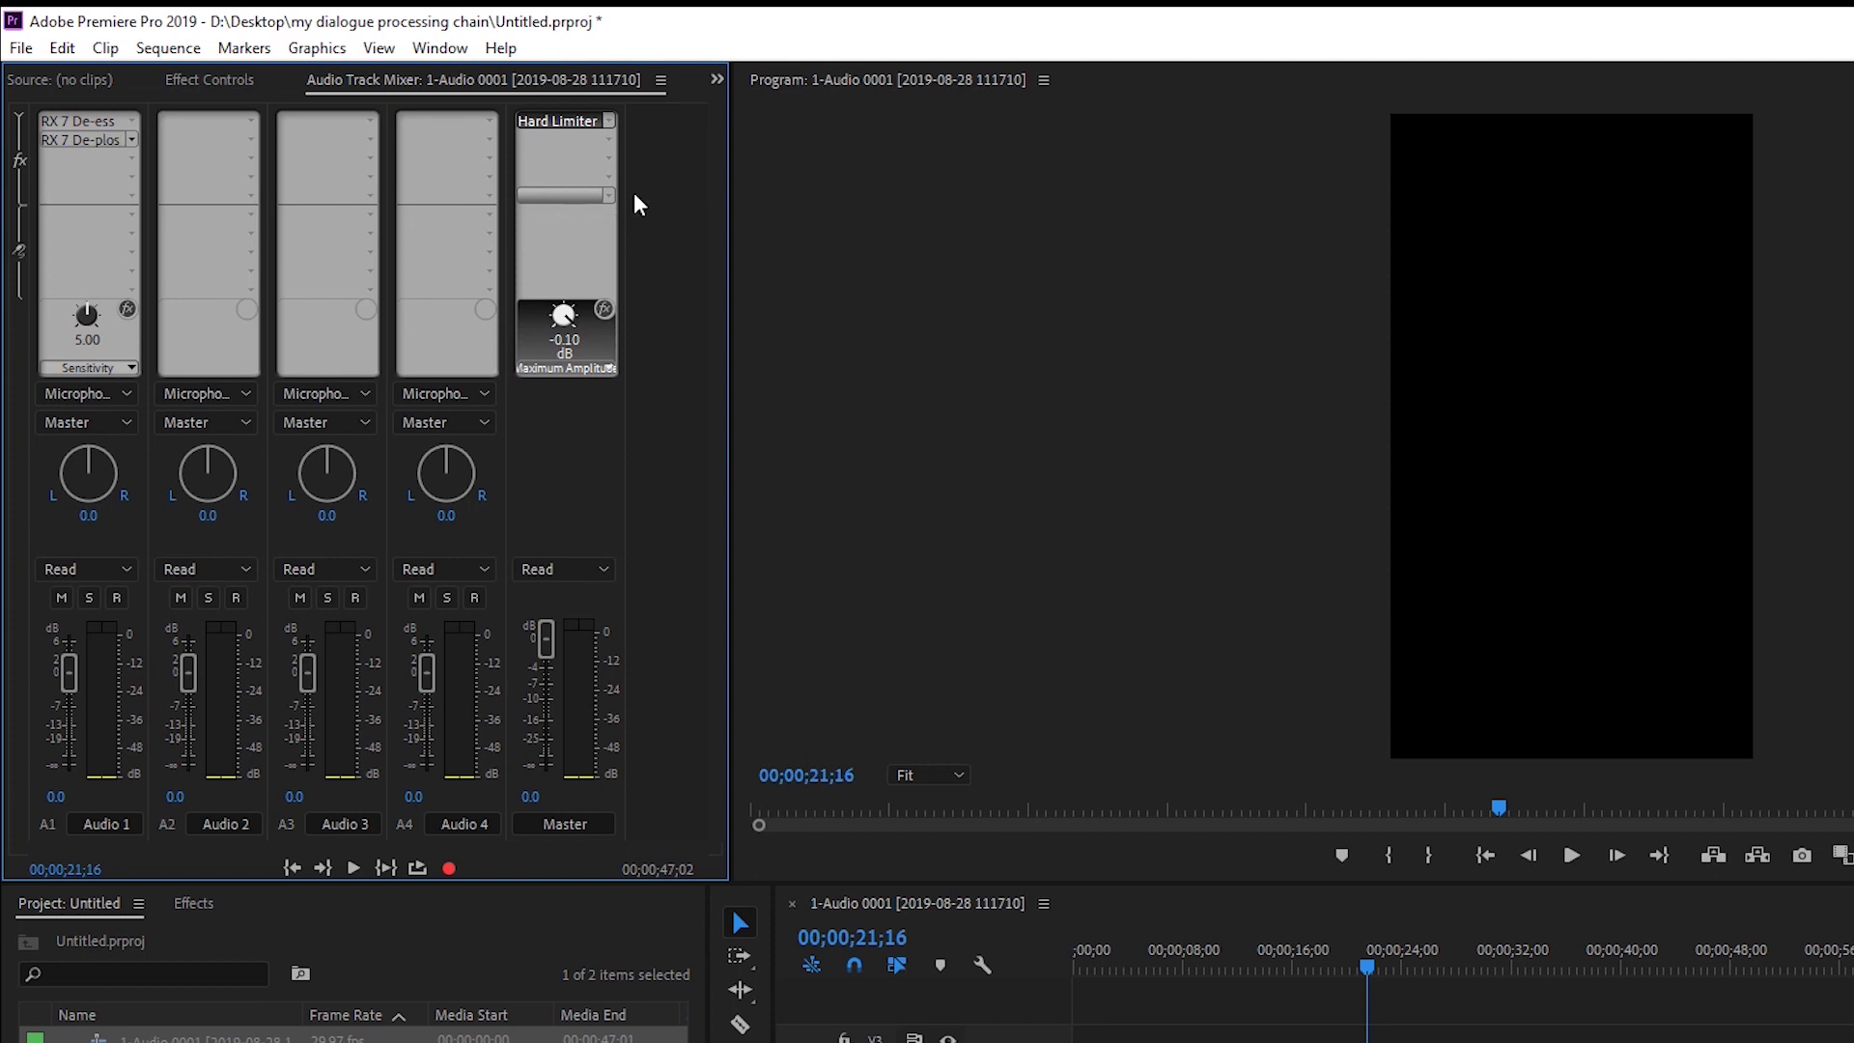
{"action": "left_click", "coordinate": [608, 120]}
Replace the Master's Hard Limiter with FabFilter Pro-L 2 from VST3 > Dynamics > FabFilter.
{"action": "mouse_move", "coordinate": [702, 483]}
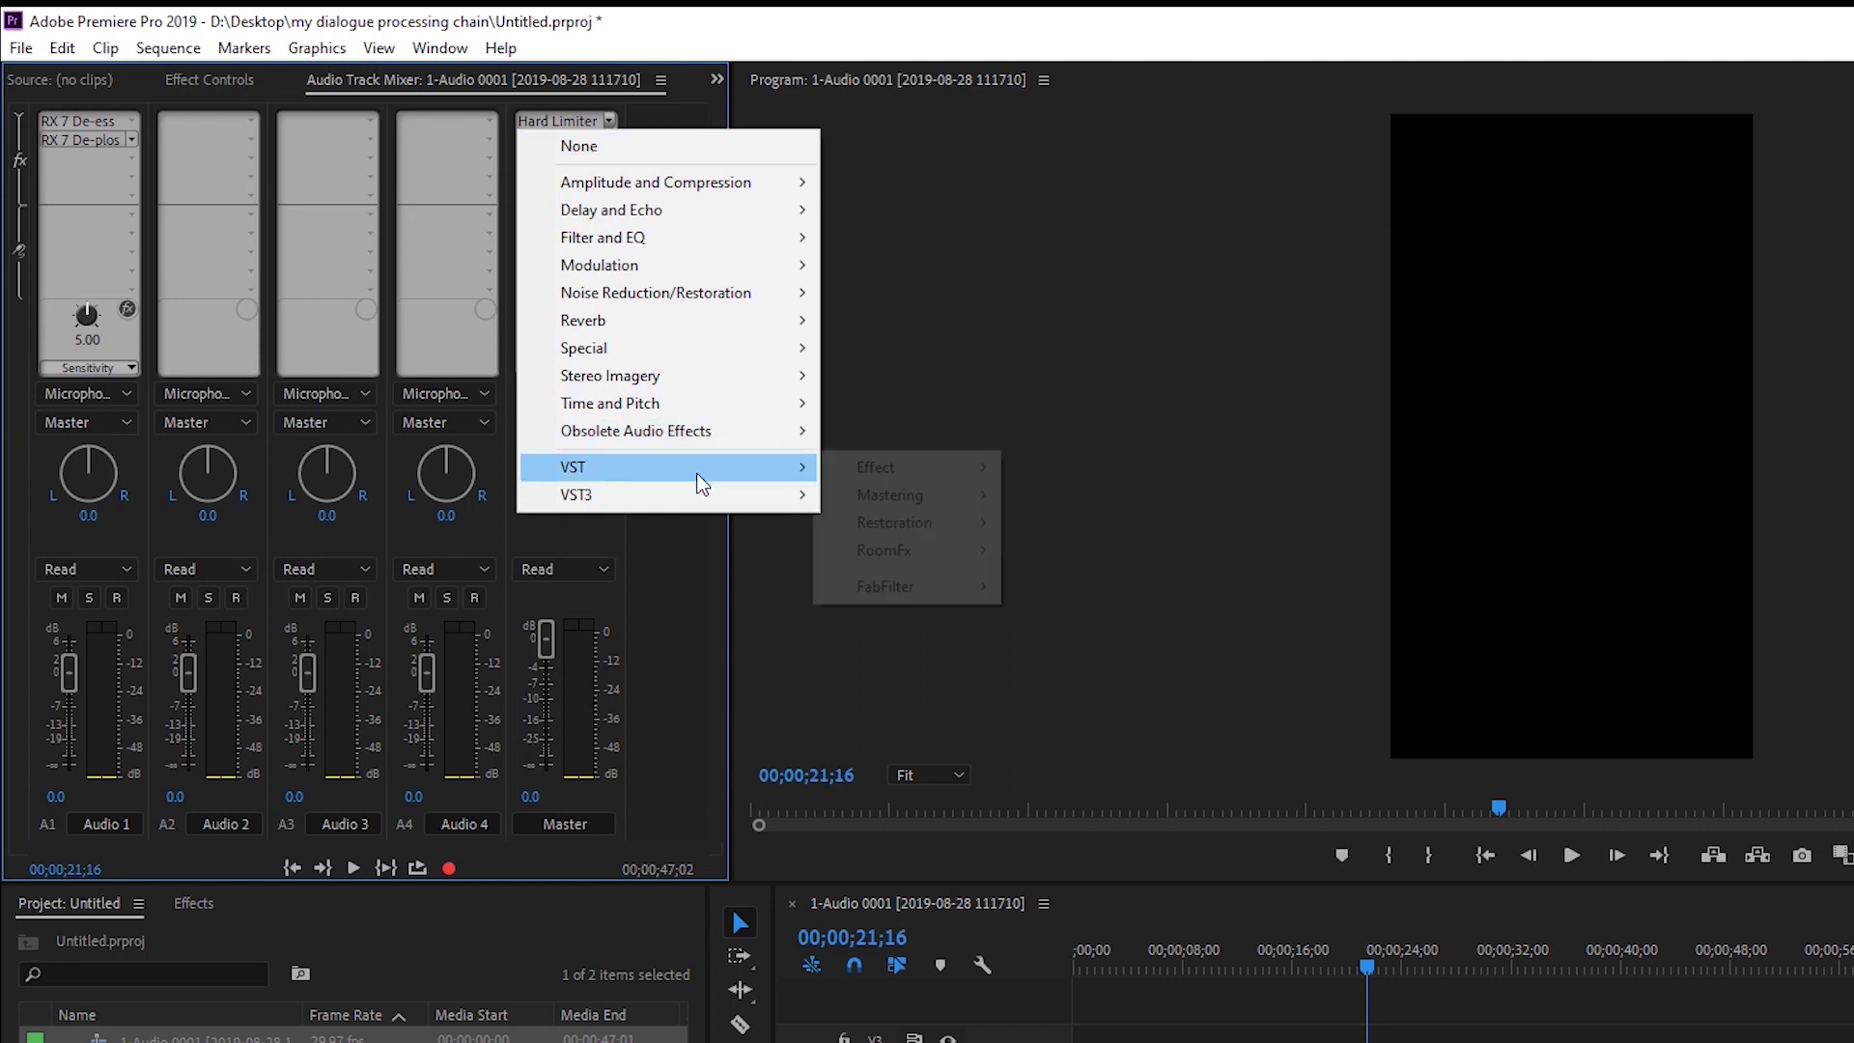
{"action": "mouse_move", "coordinate": [908, 552]}
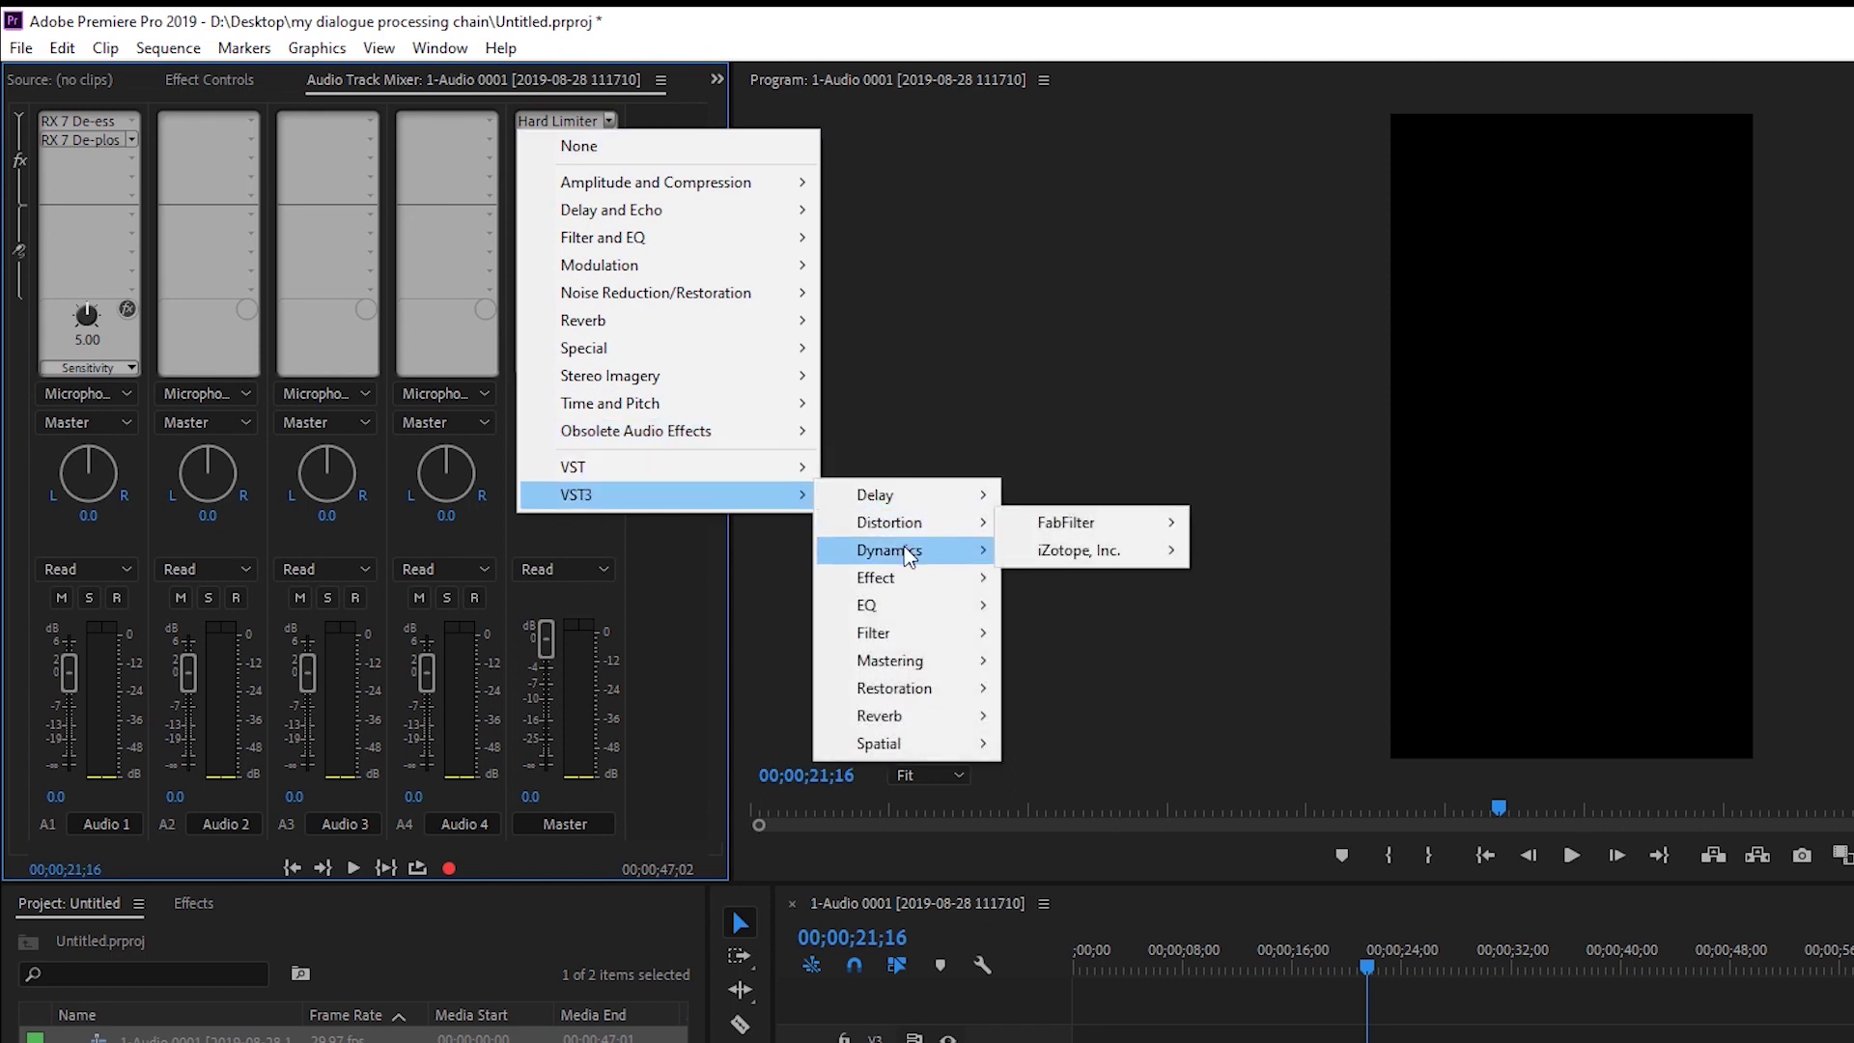
{"action": "mouse_move", "coordinate": [1087, 550]}
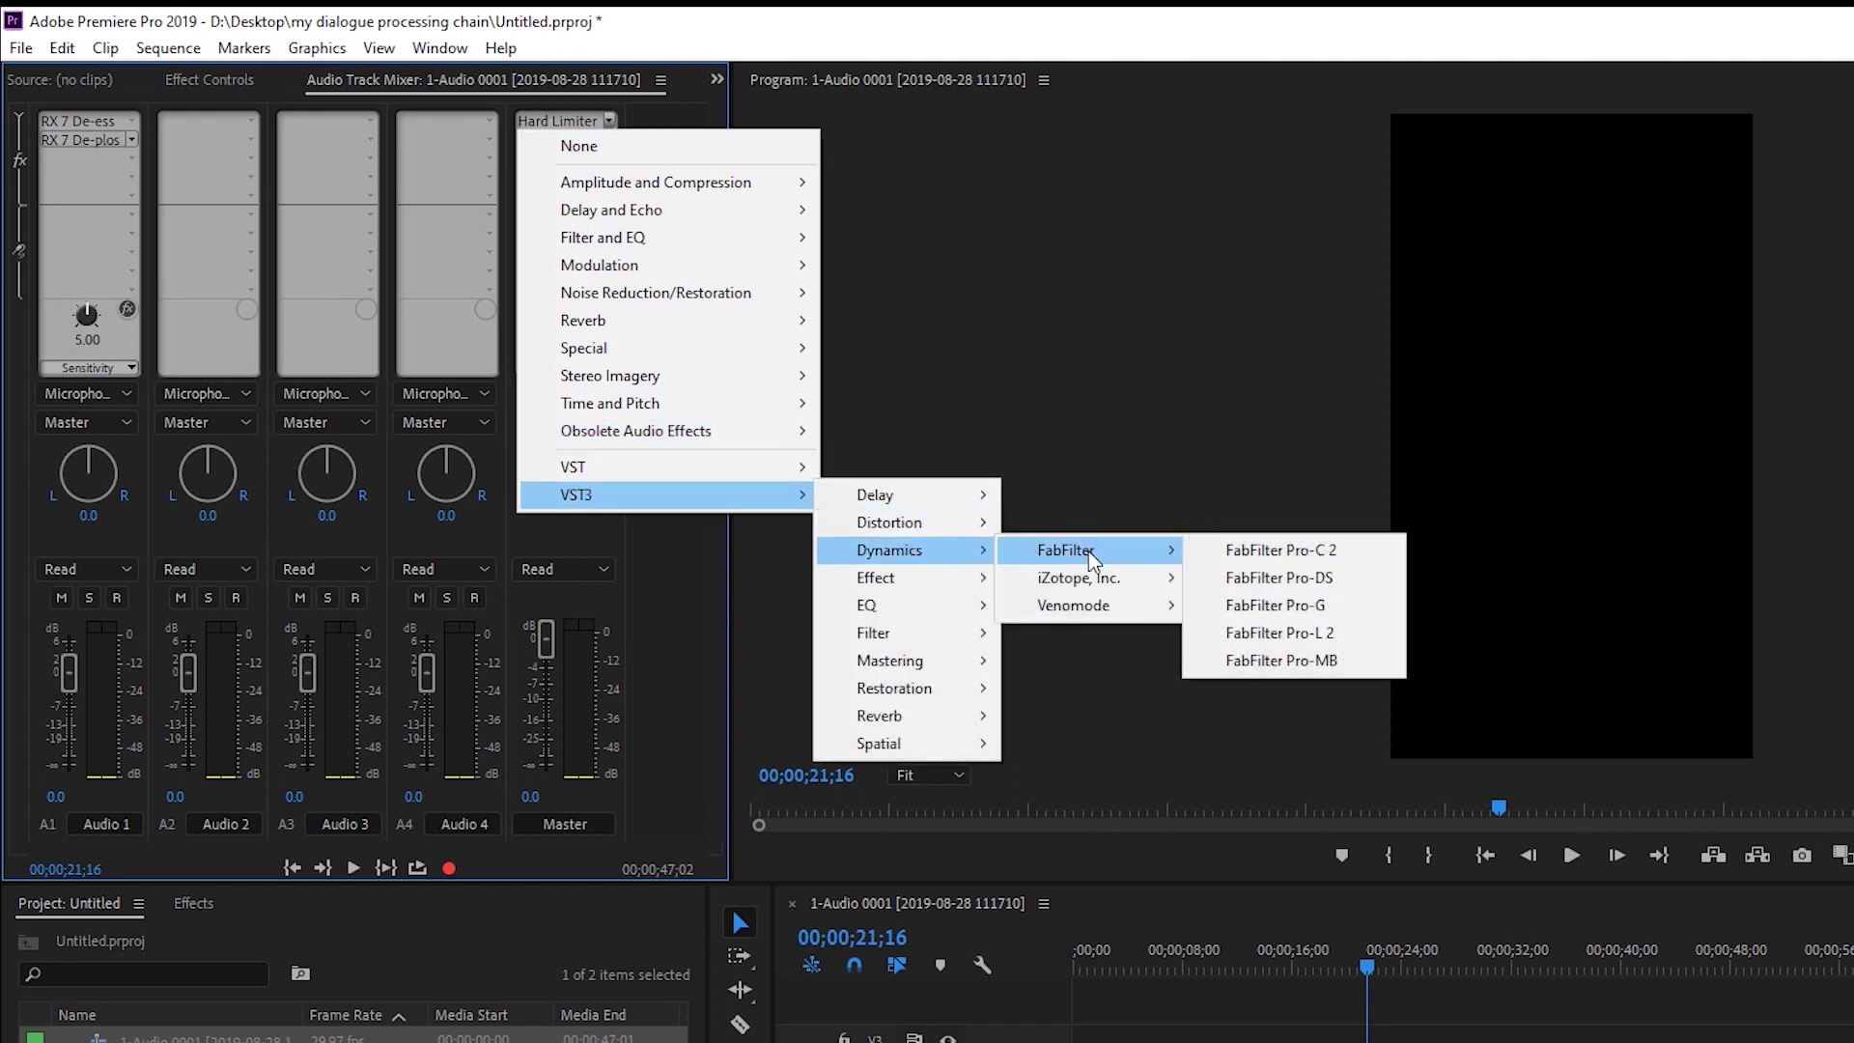
{"action": "left_click", "coordinate": [1305, 635]}
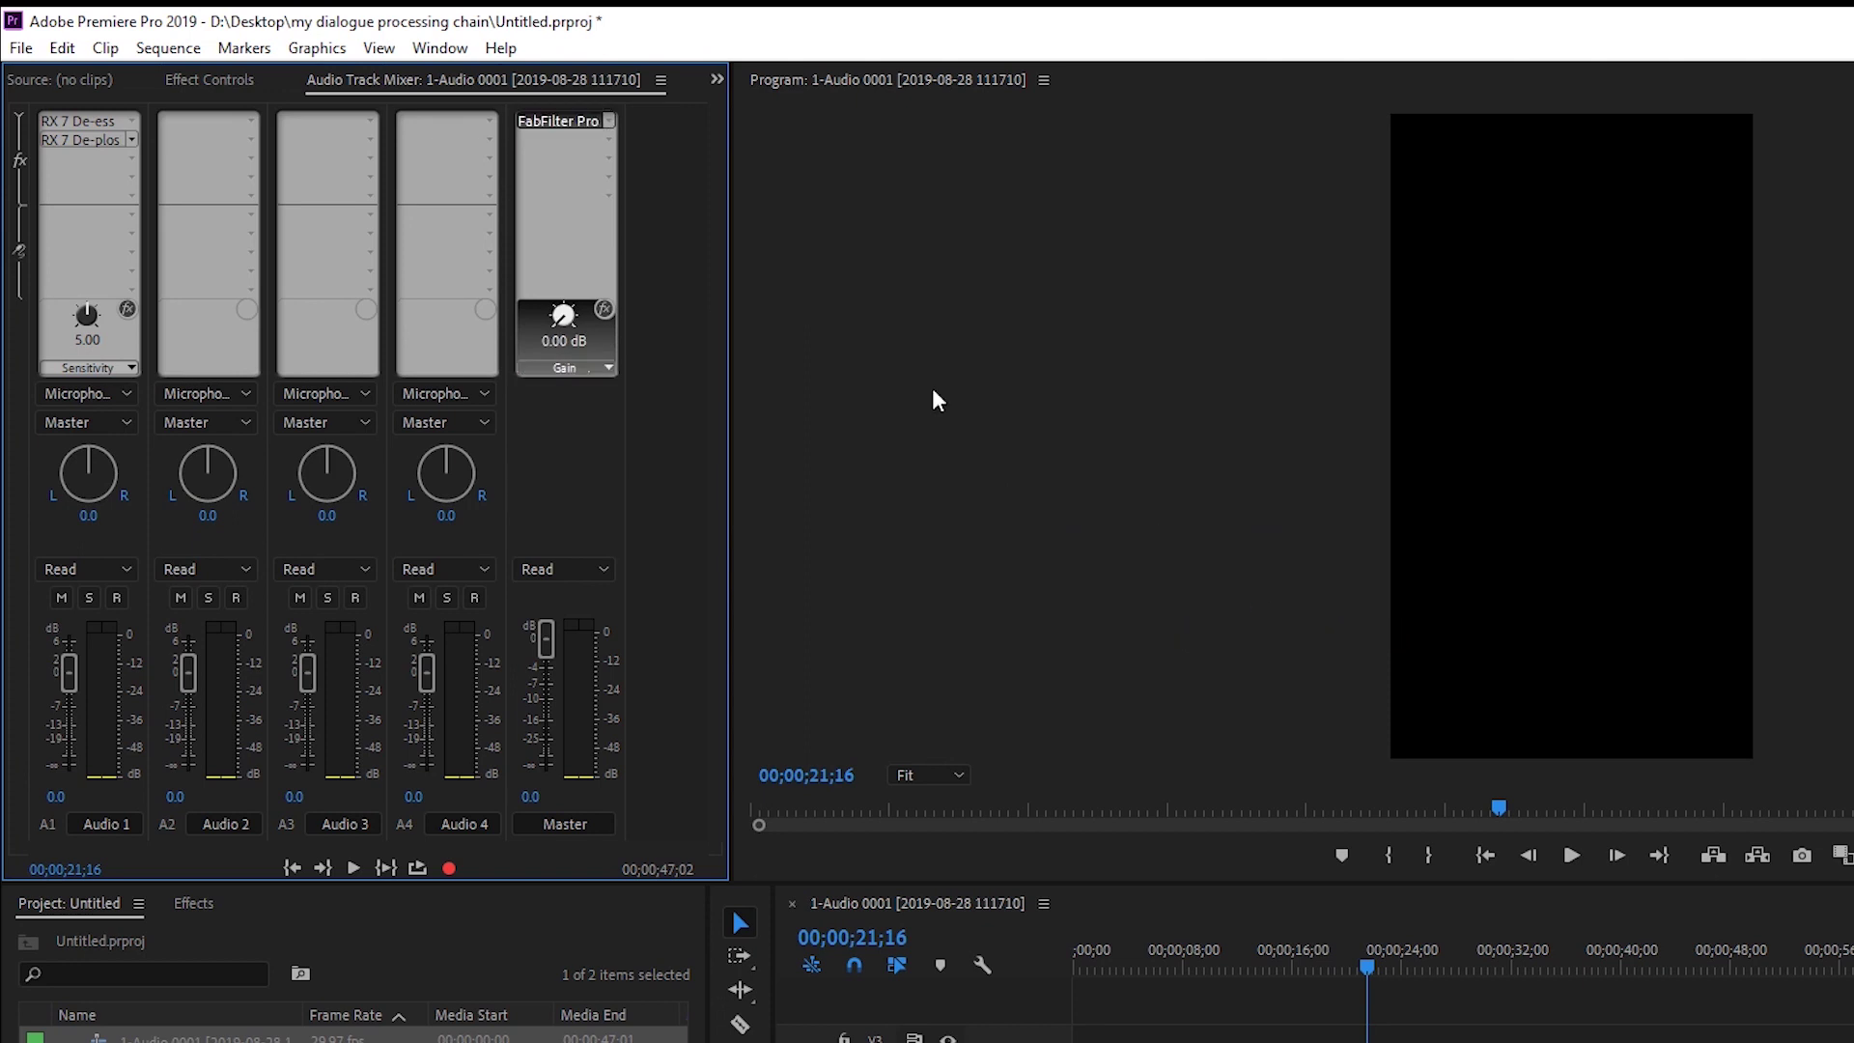
Raise the Pro-L 2 gain to +4.16 dB and play the mix.
{"action": "double_click", "coordinate": [580, 123]}
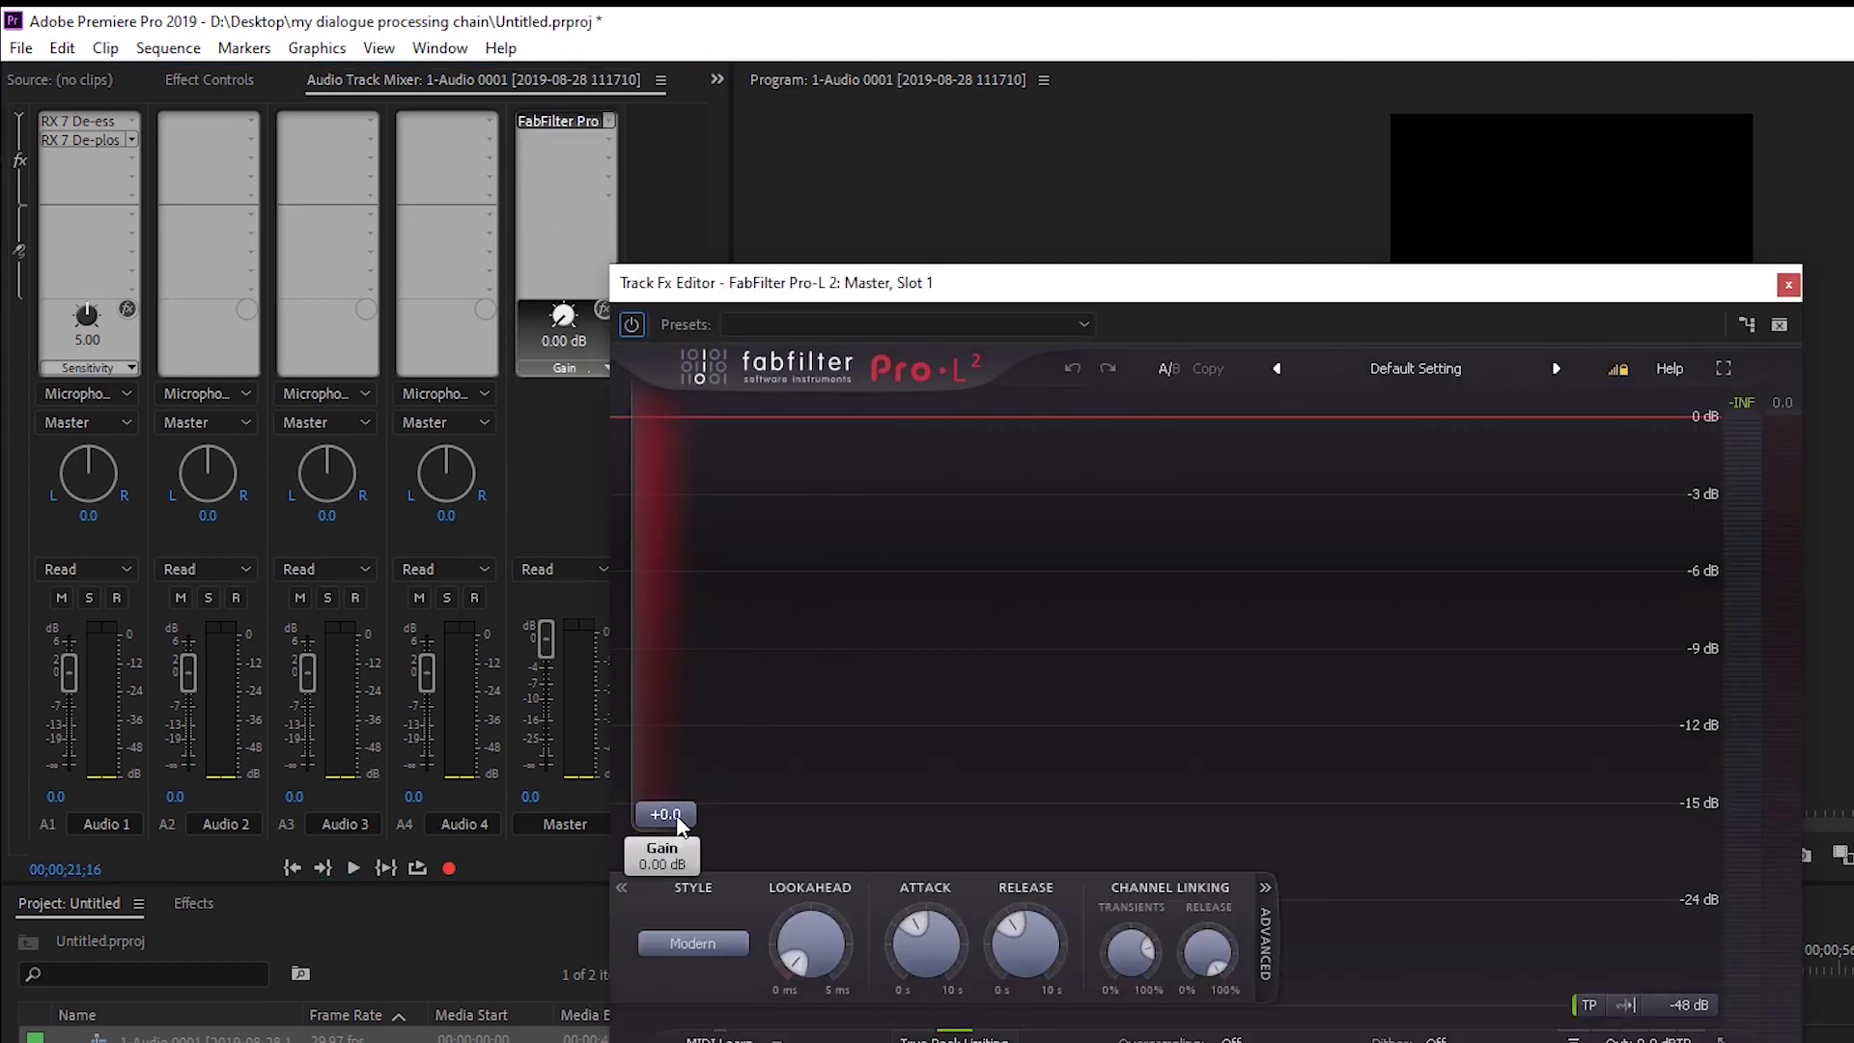
{"action": "left_click_drag", "start_coordinate": [665, 814], "coordinate": [678, 753]}
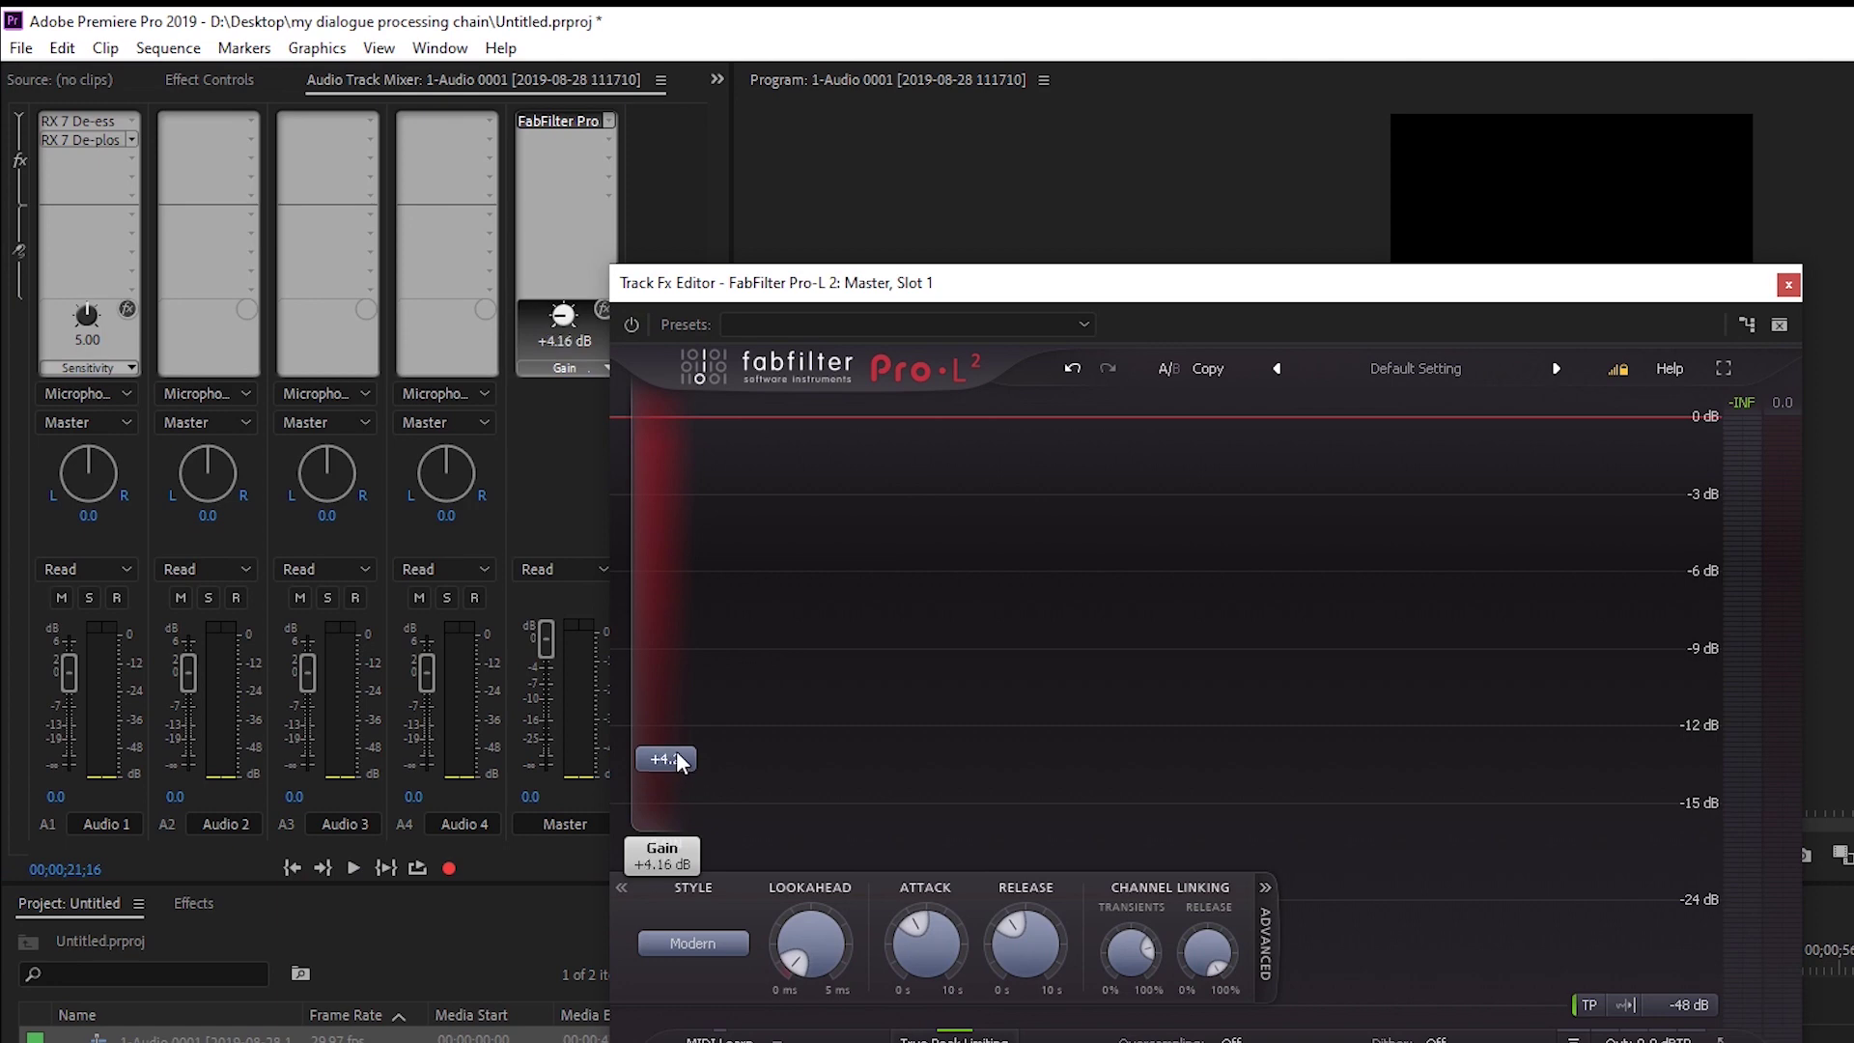
{"action": "key", "text": "space"}
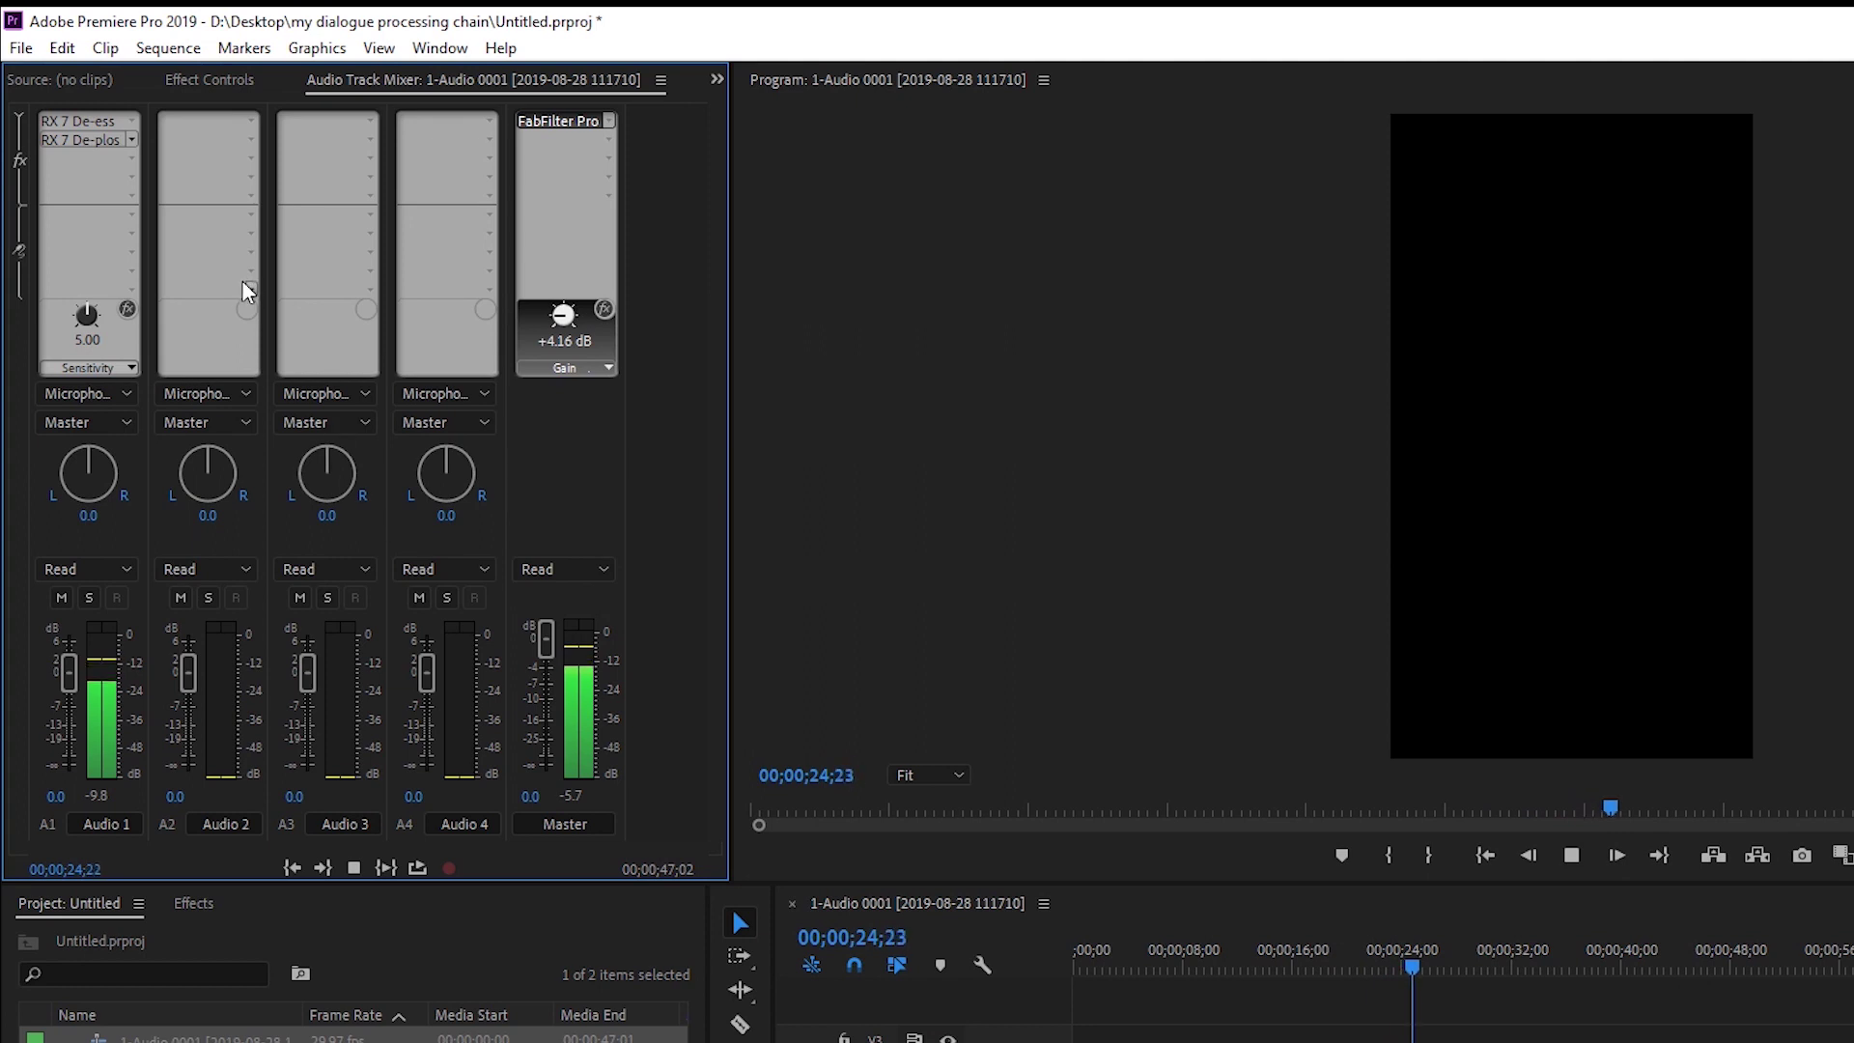
Insert accusonus ERA4_VoiceLeveler from VST > Restoration into Audio 1's third slot, processing at 40%.
{"action": "key", "text": "space"}
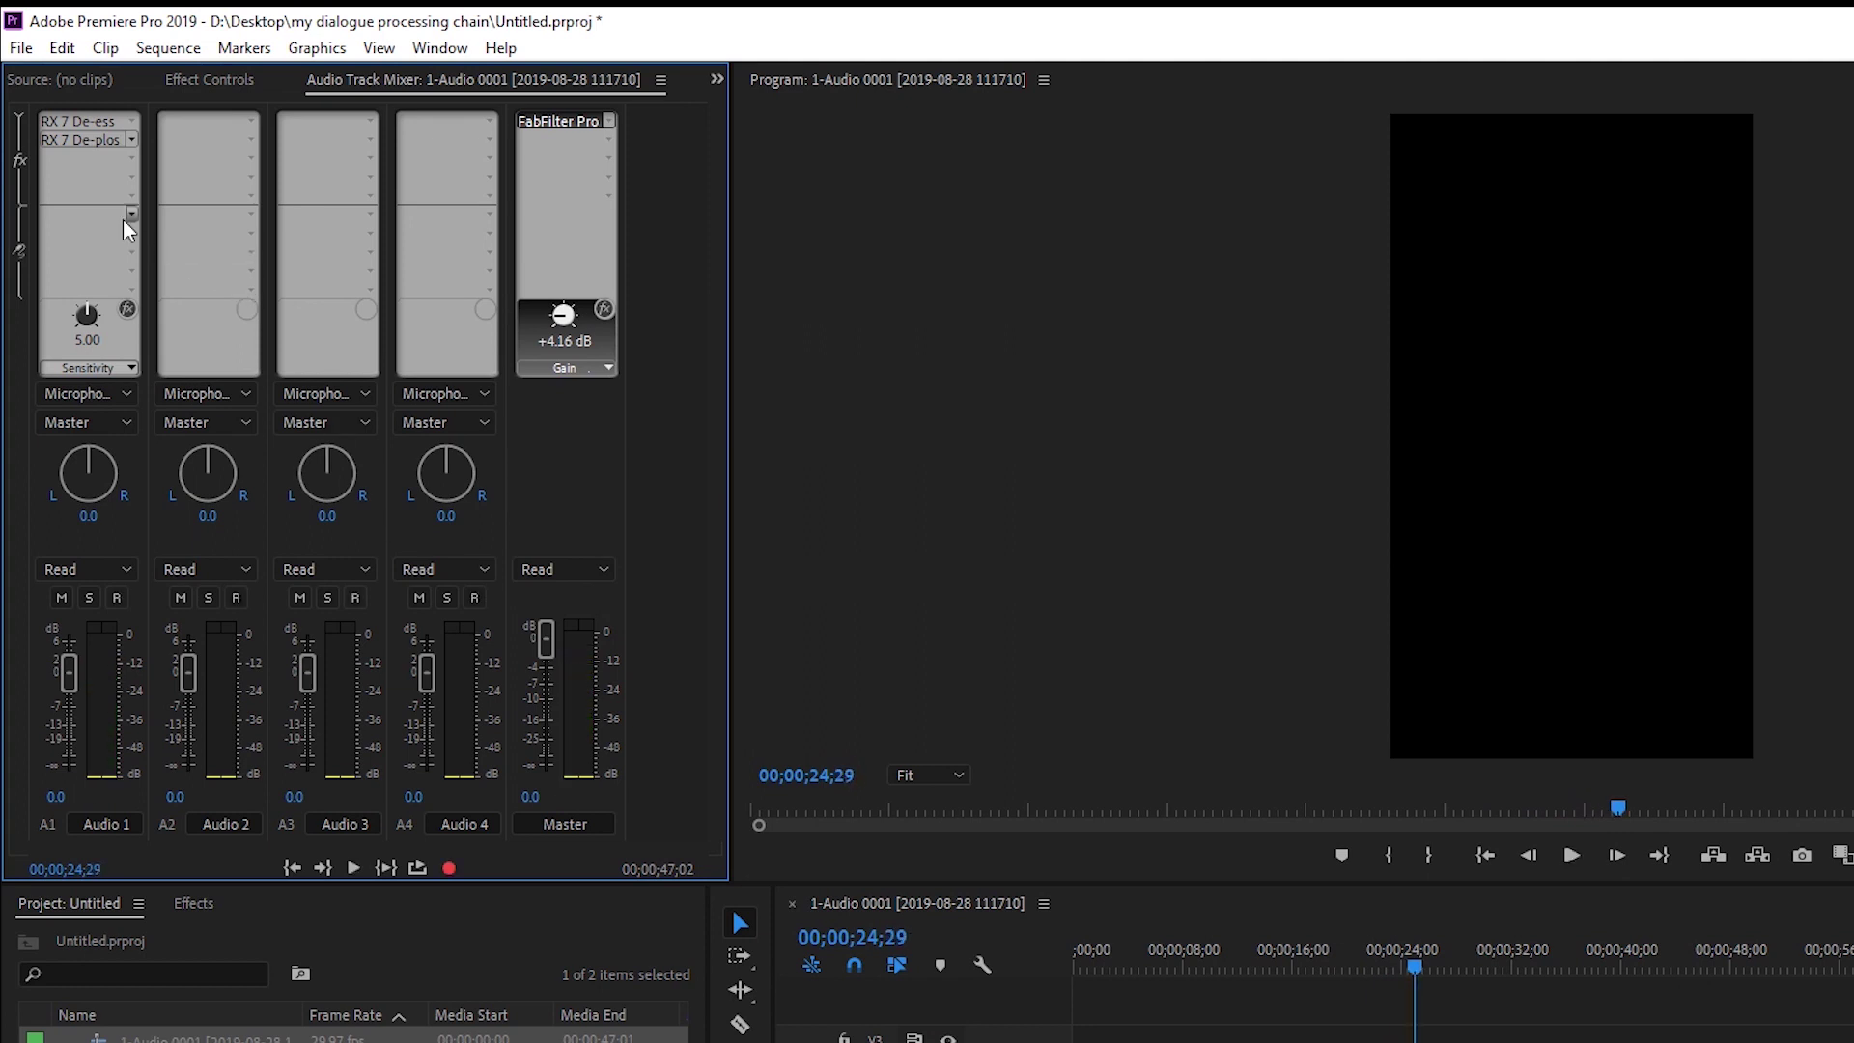
{"action": "left_click", "coordinate": [133, 157]}
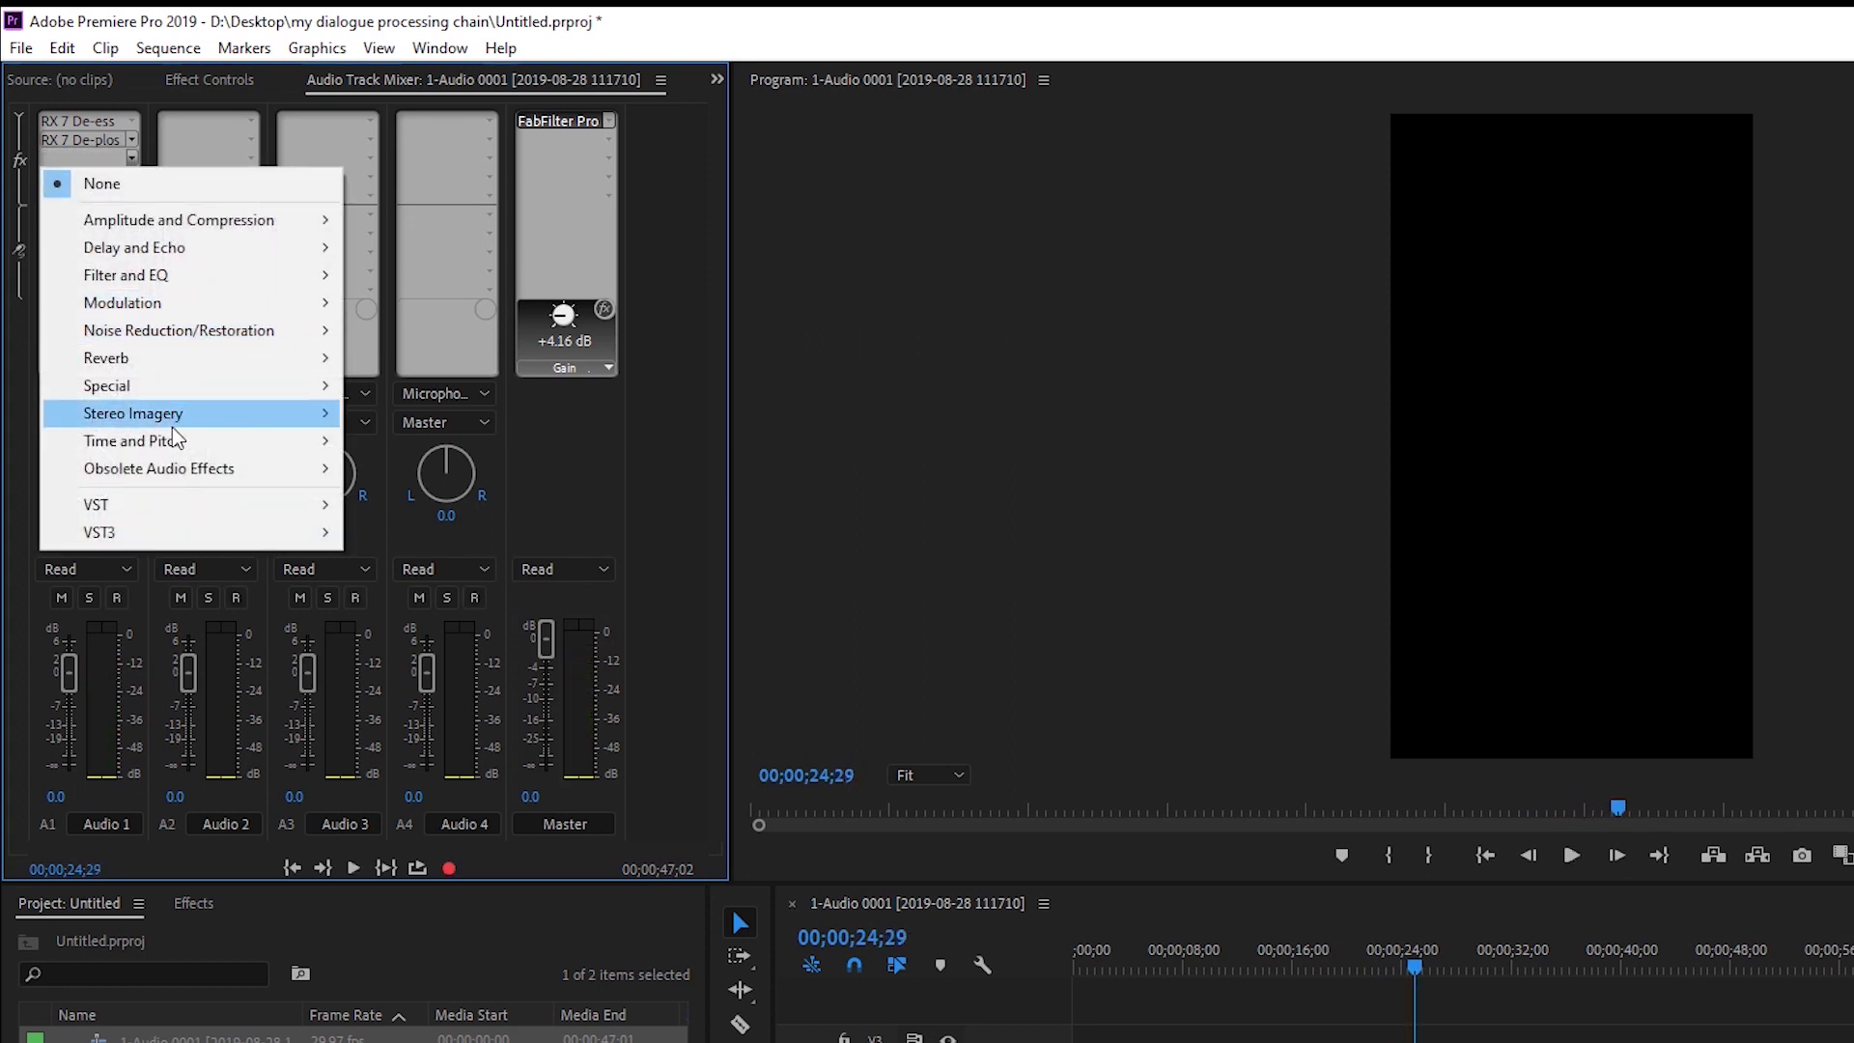
{"action": "mouse_move", "coordinate": [174, 441]}
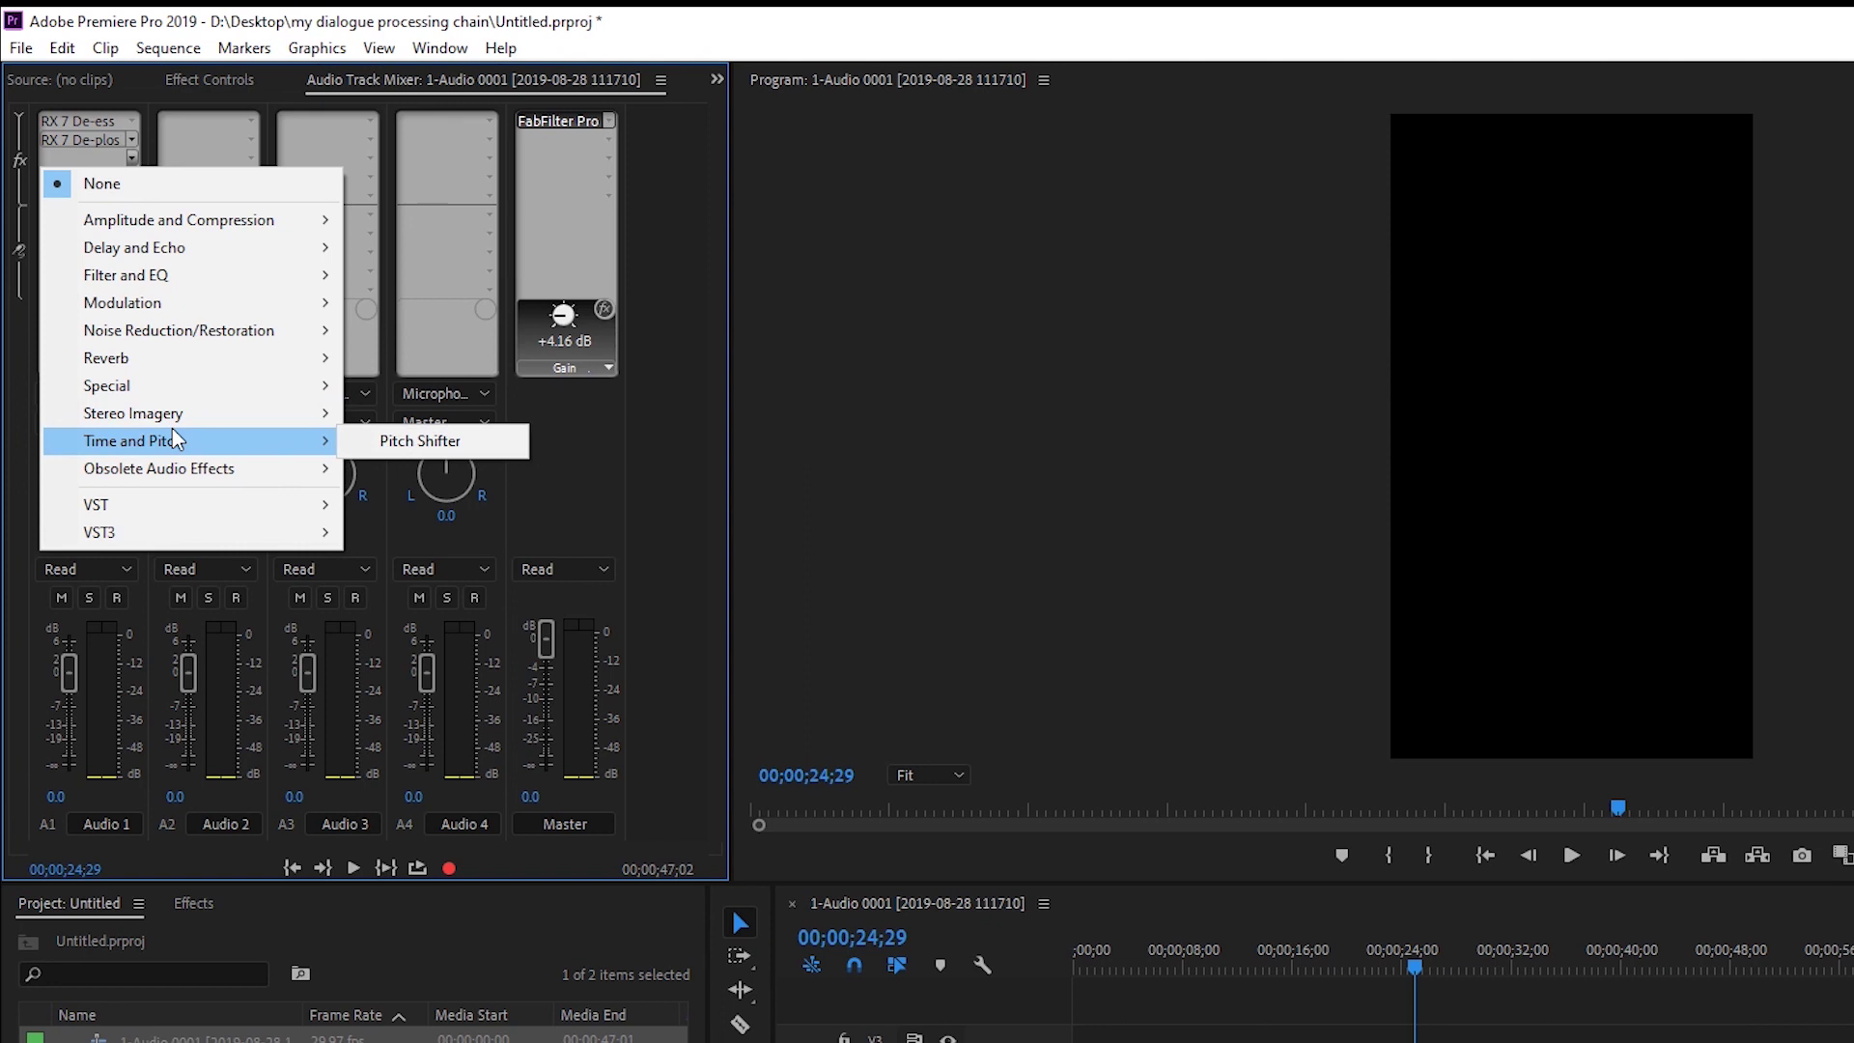
{"action": "mouse_move", "coordinate": [286, 502]}
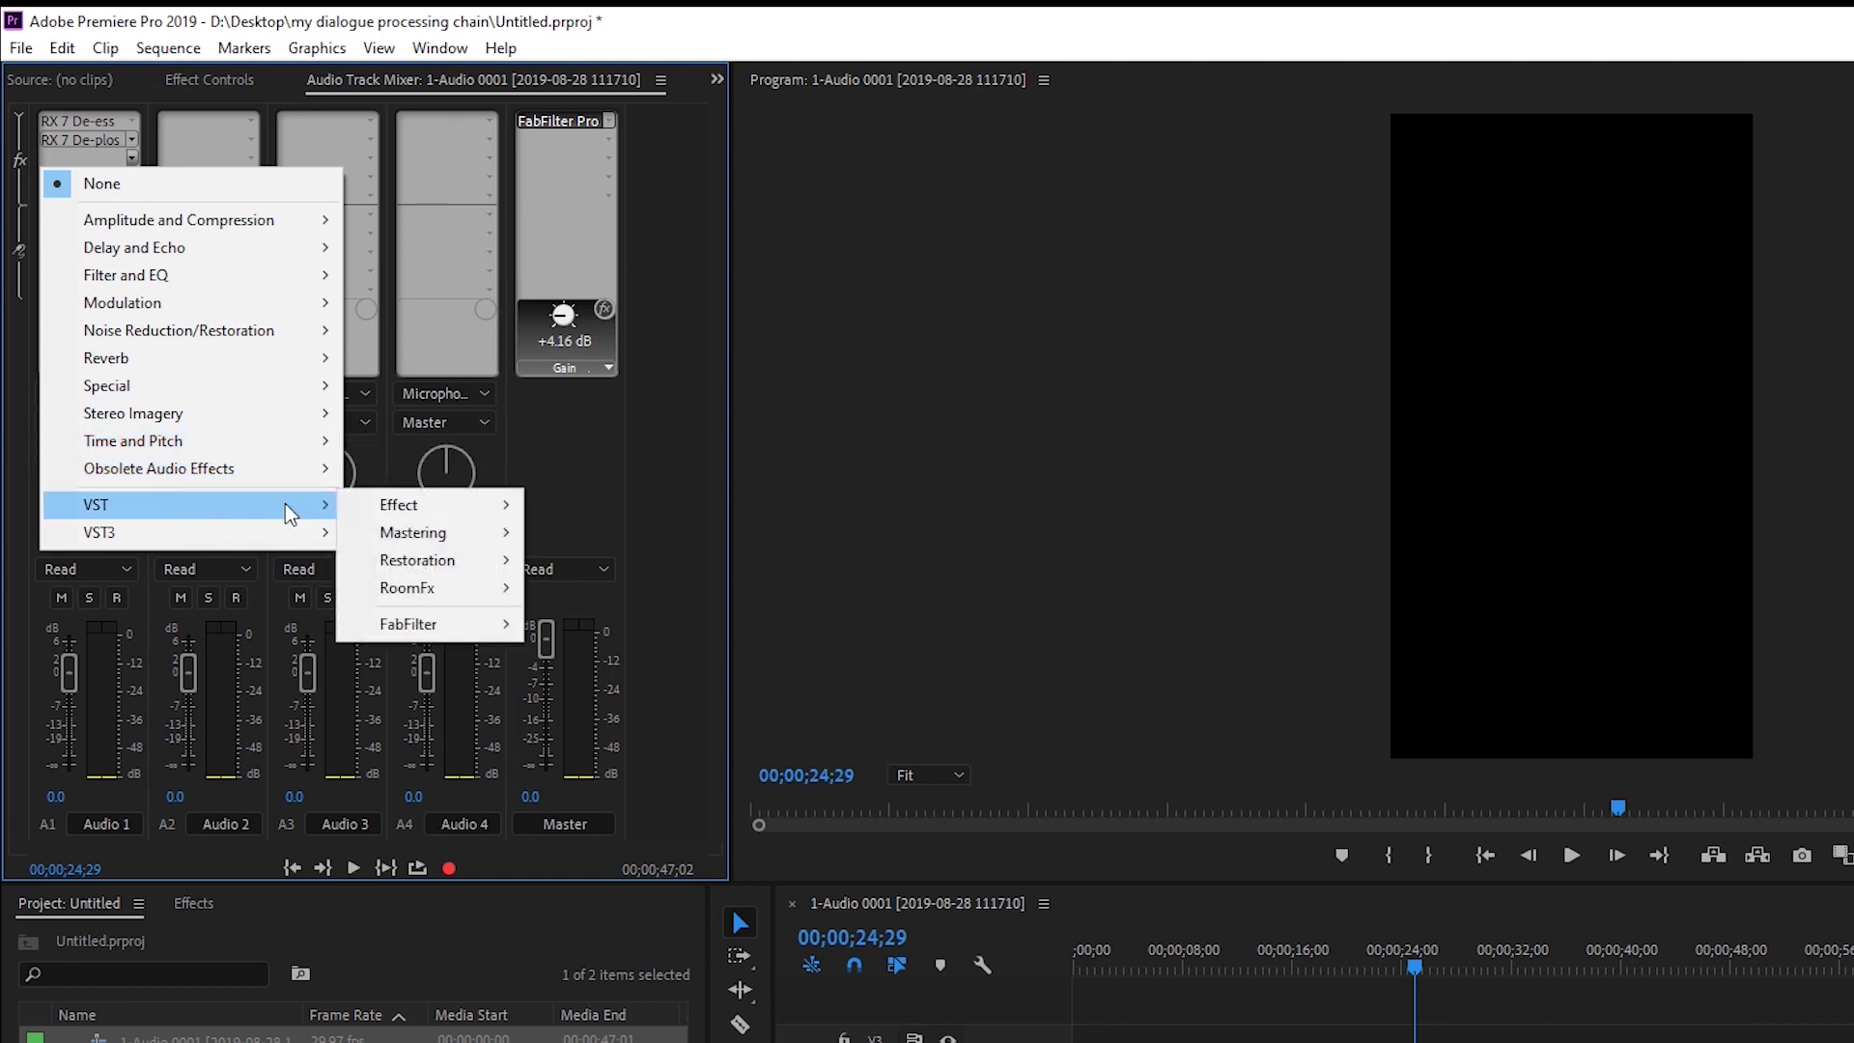
{"action": "mouse_move", "coordinate": [398, 558]}
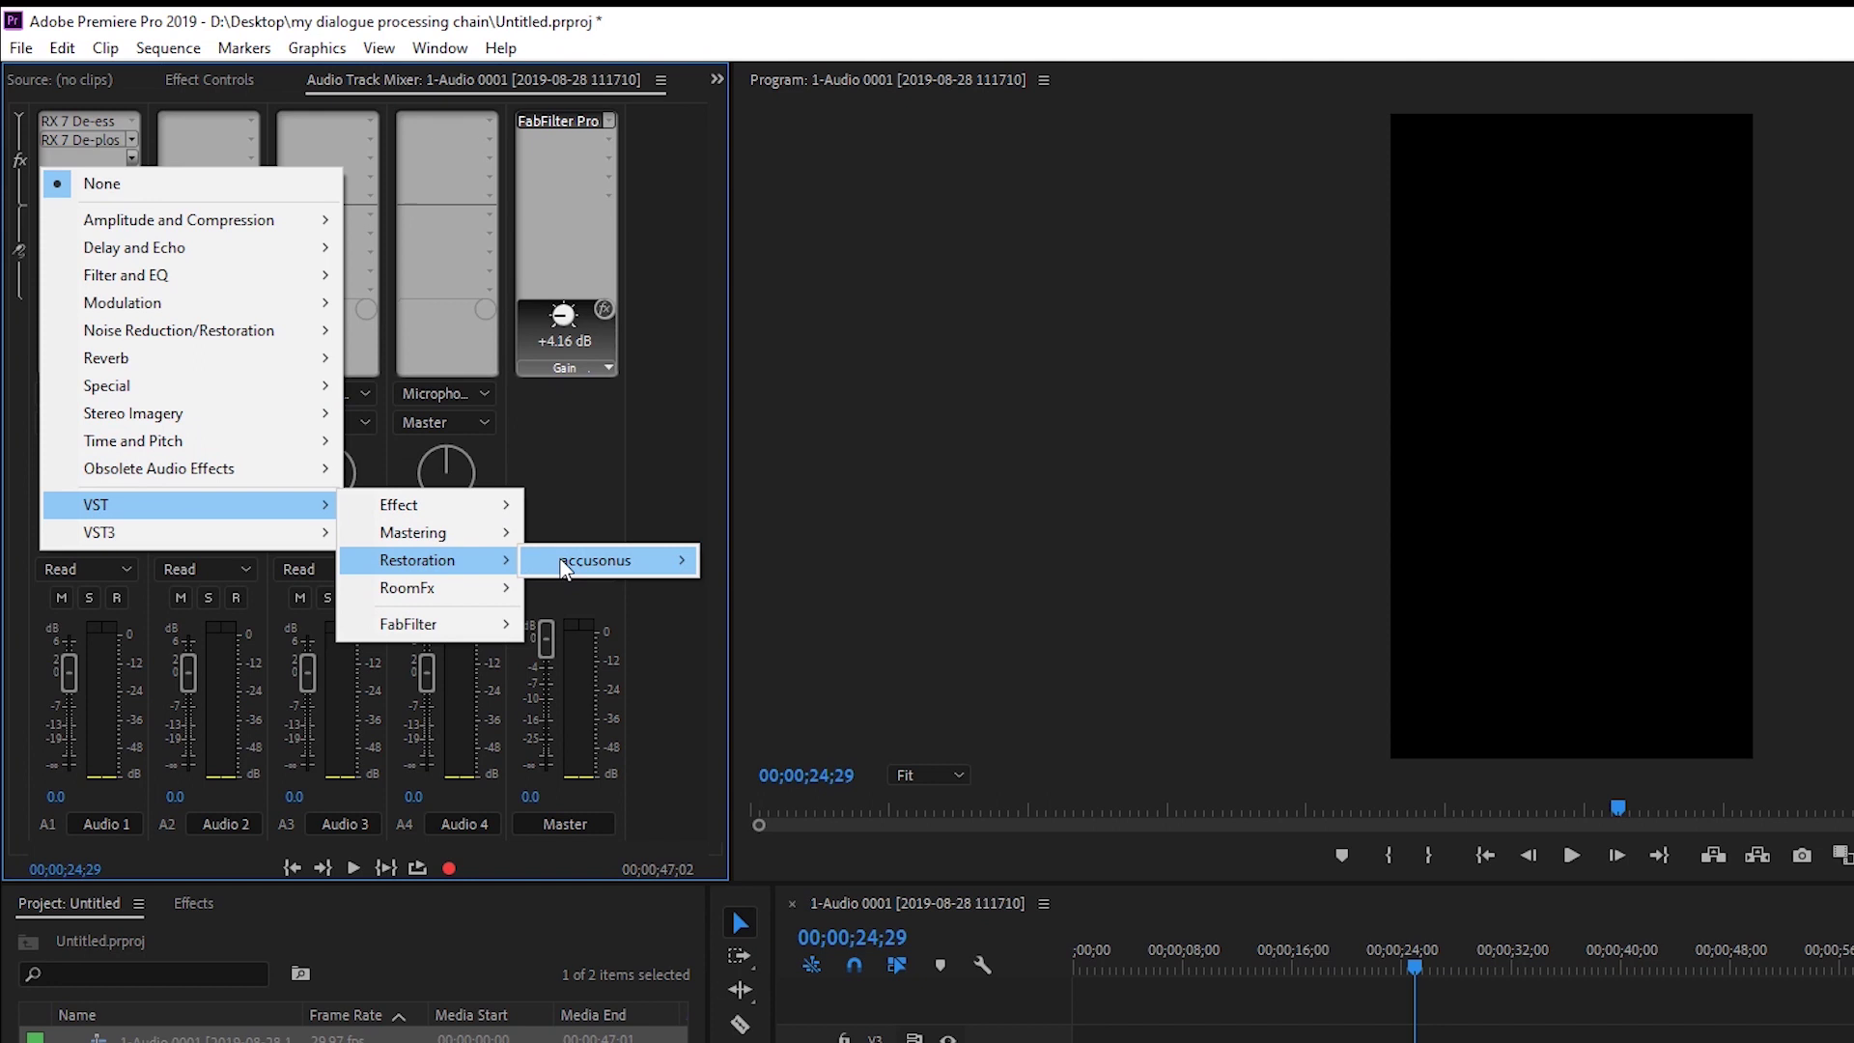
{"action": "mouse_move", "coordinate": [661, 566]}
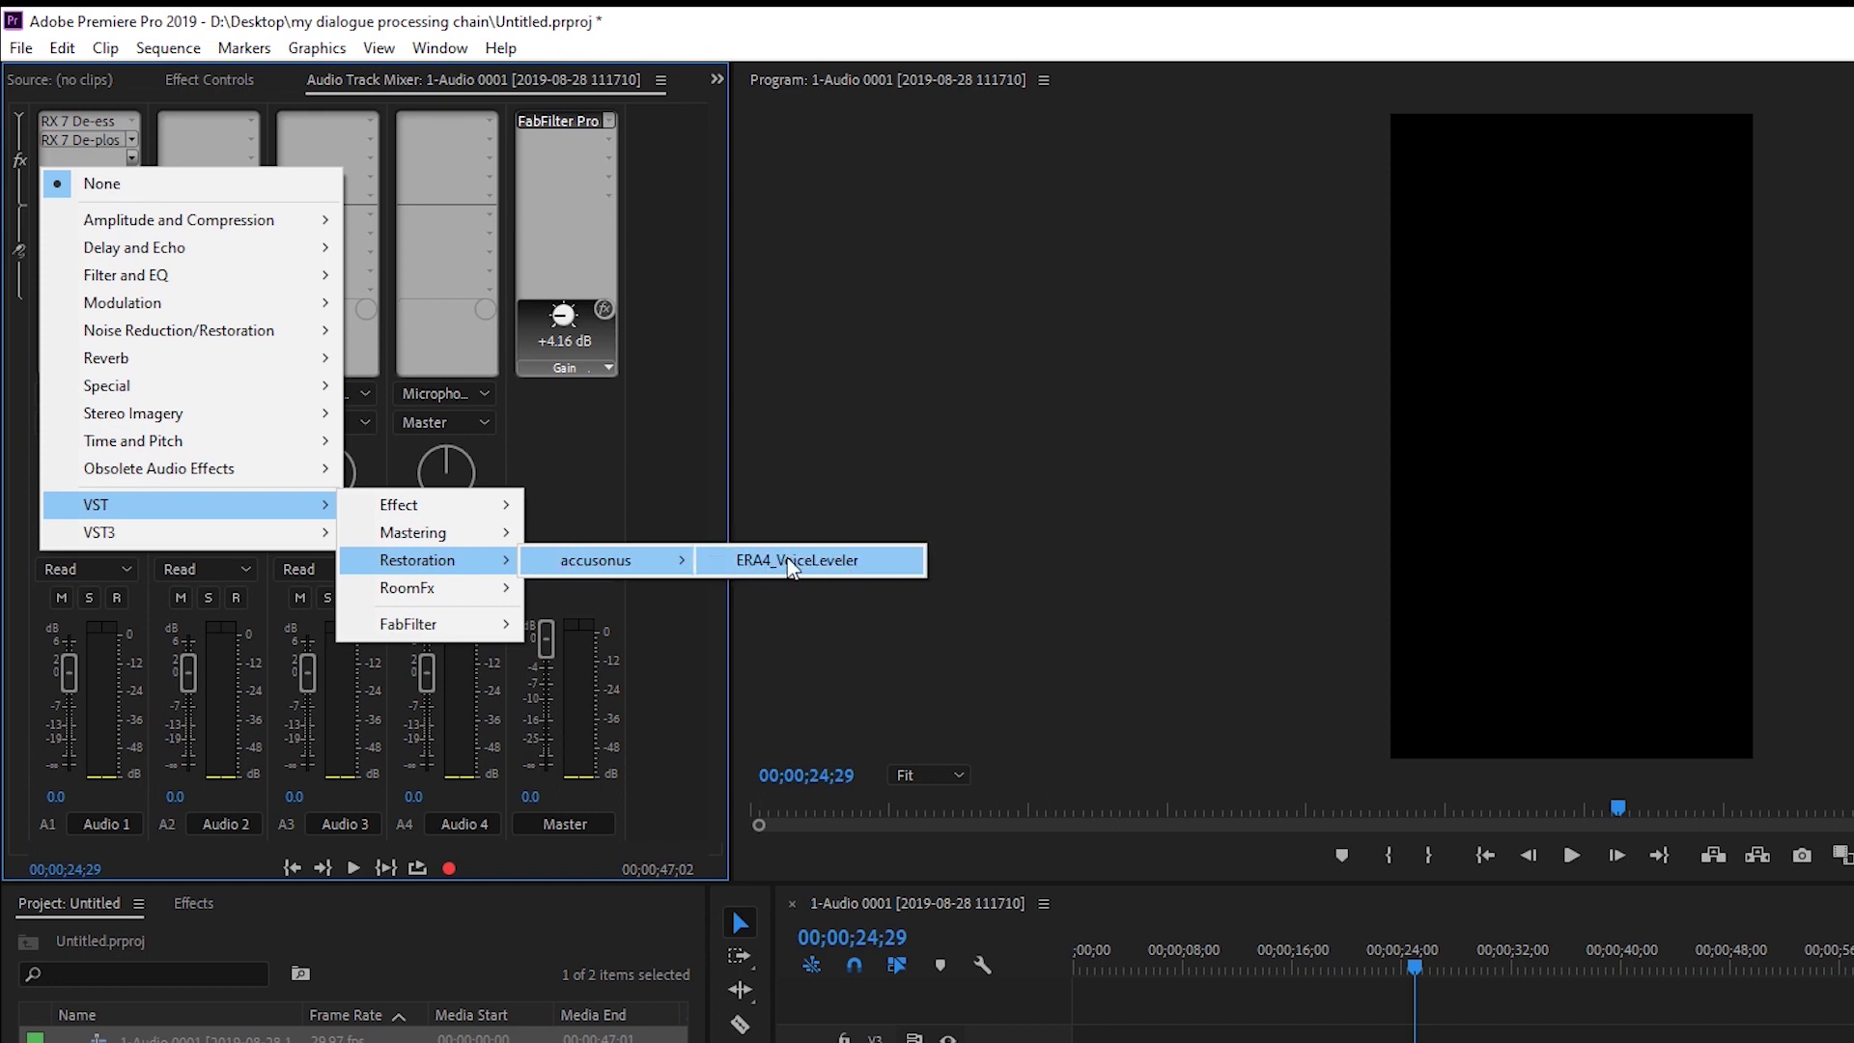
{"action": "left_click", "coordinate": [838, 565]}
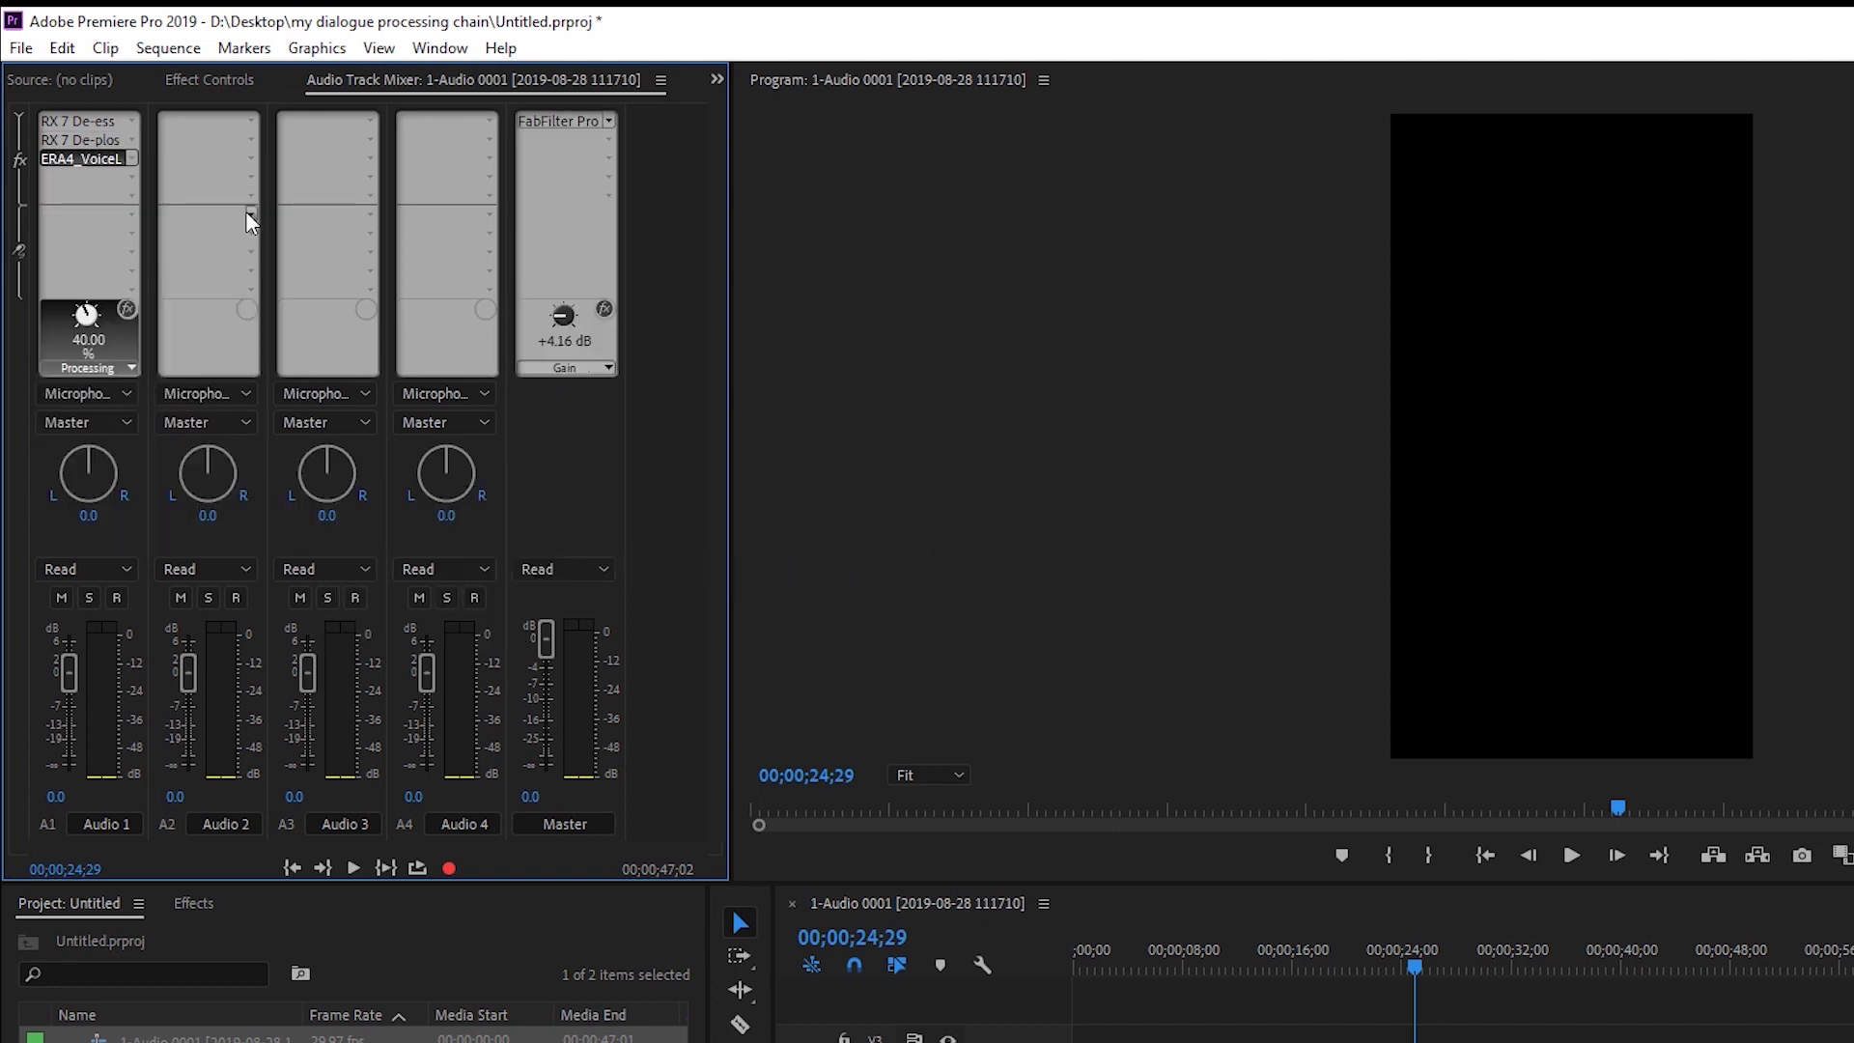
{"action": "double_click", "coordinate": [99, 159]}
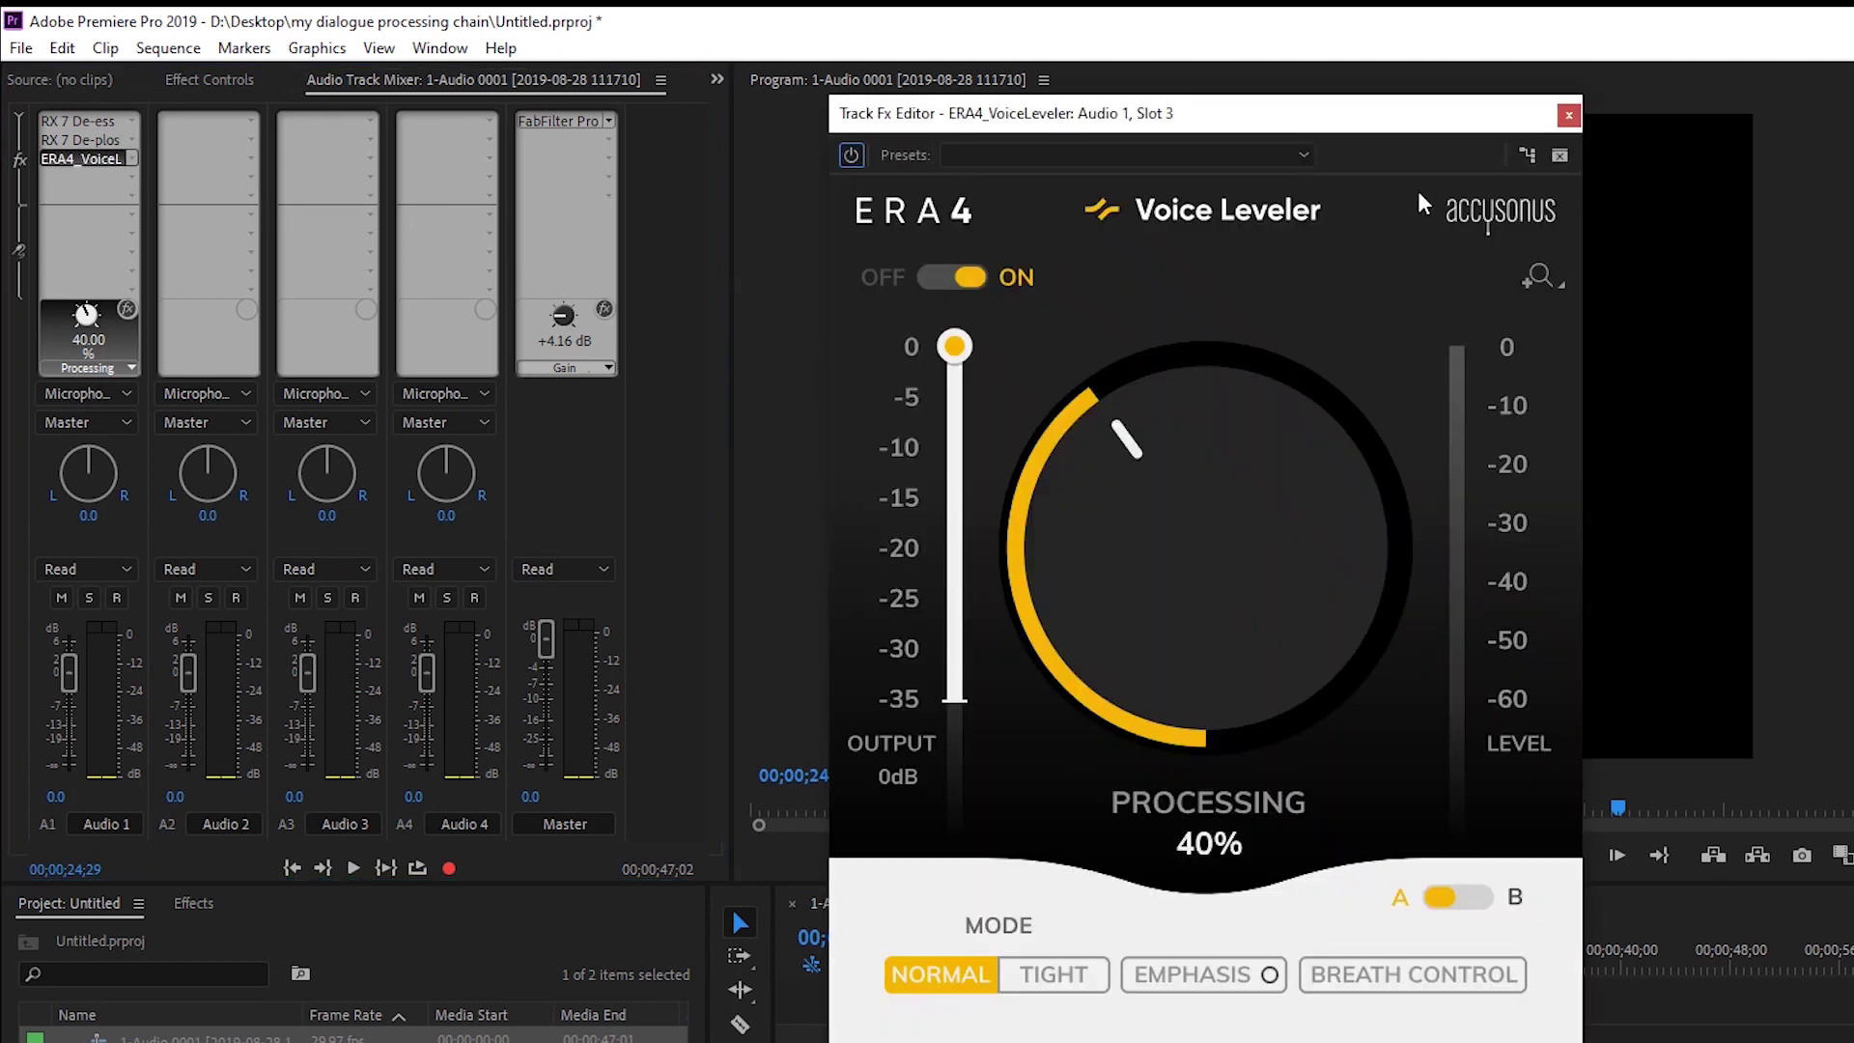
{"action": "left_click", "coordinate": [1568, 115]}
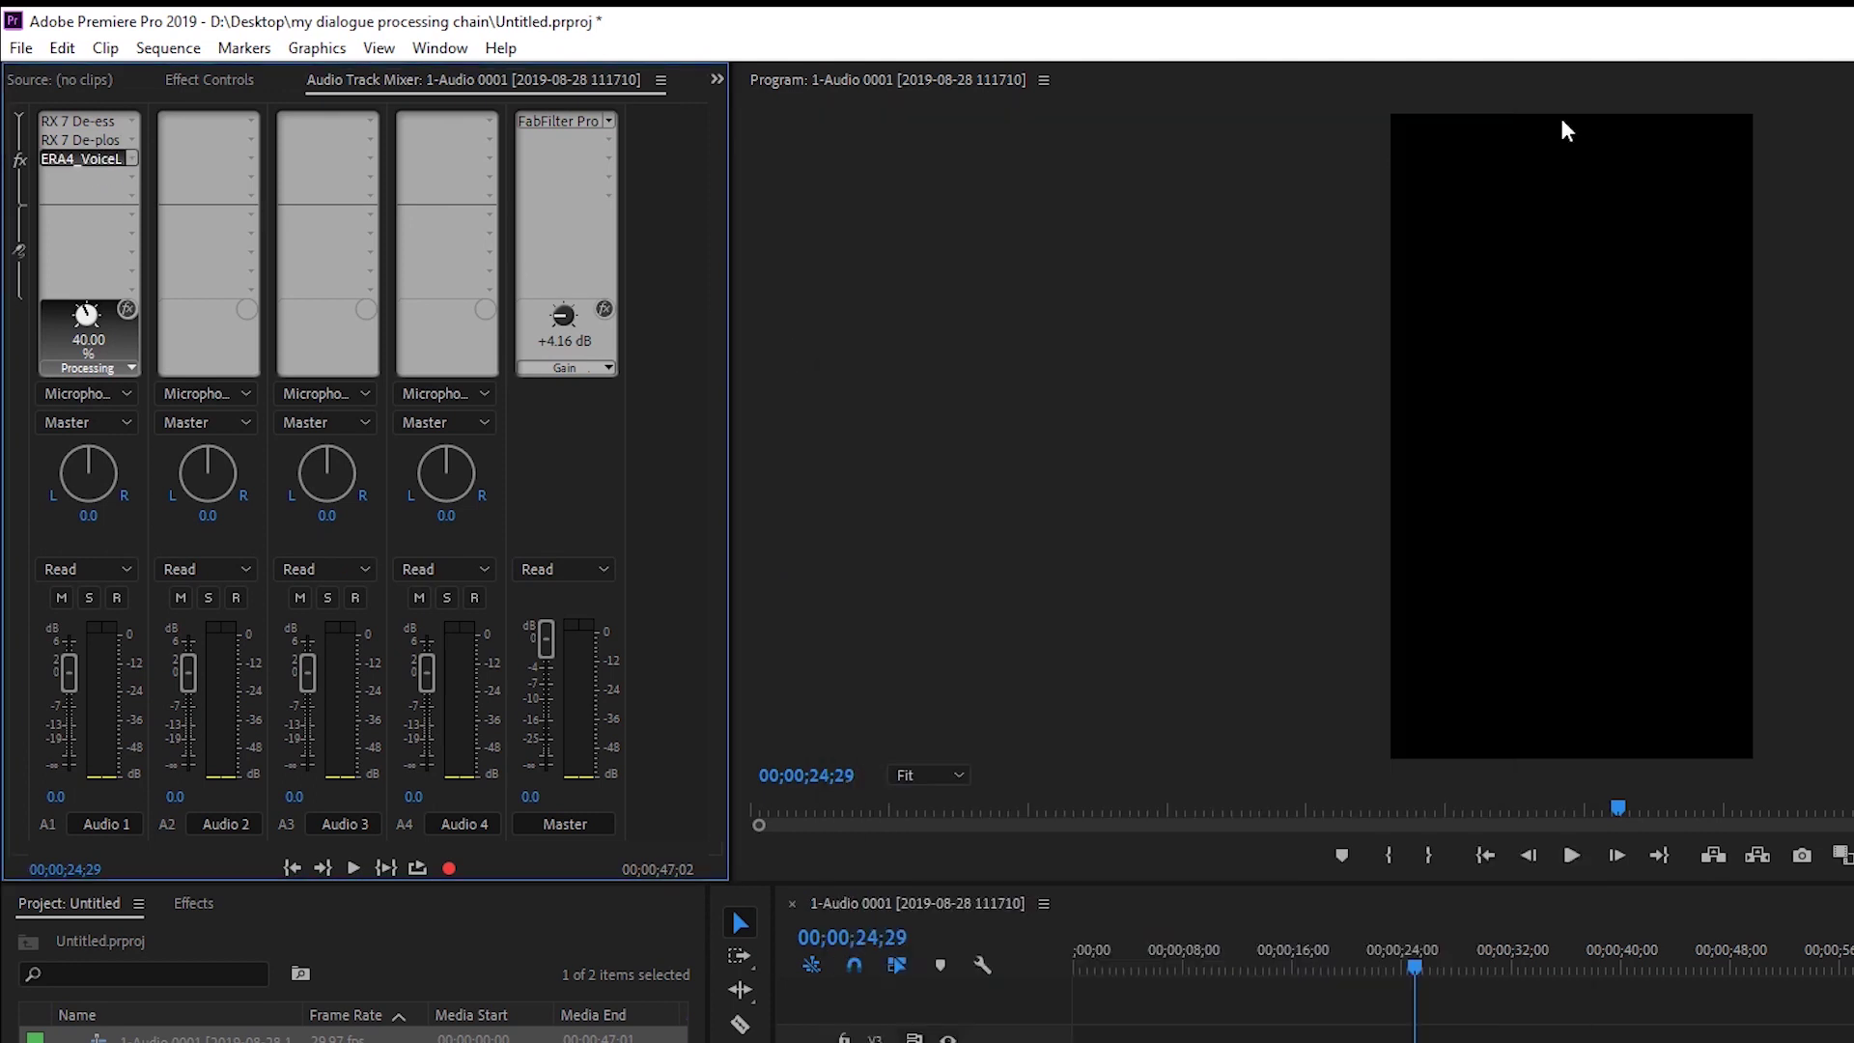
Put FabFilter Pro-C 2 from VST3 > Dynamics > FabFilter into Audio 1's third slot.
{"action": "left_click", "coordinate": [132, 159]}
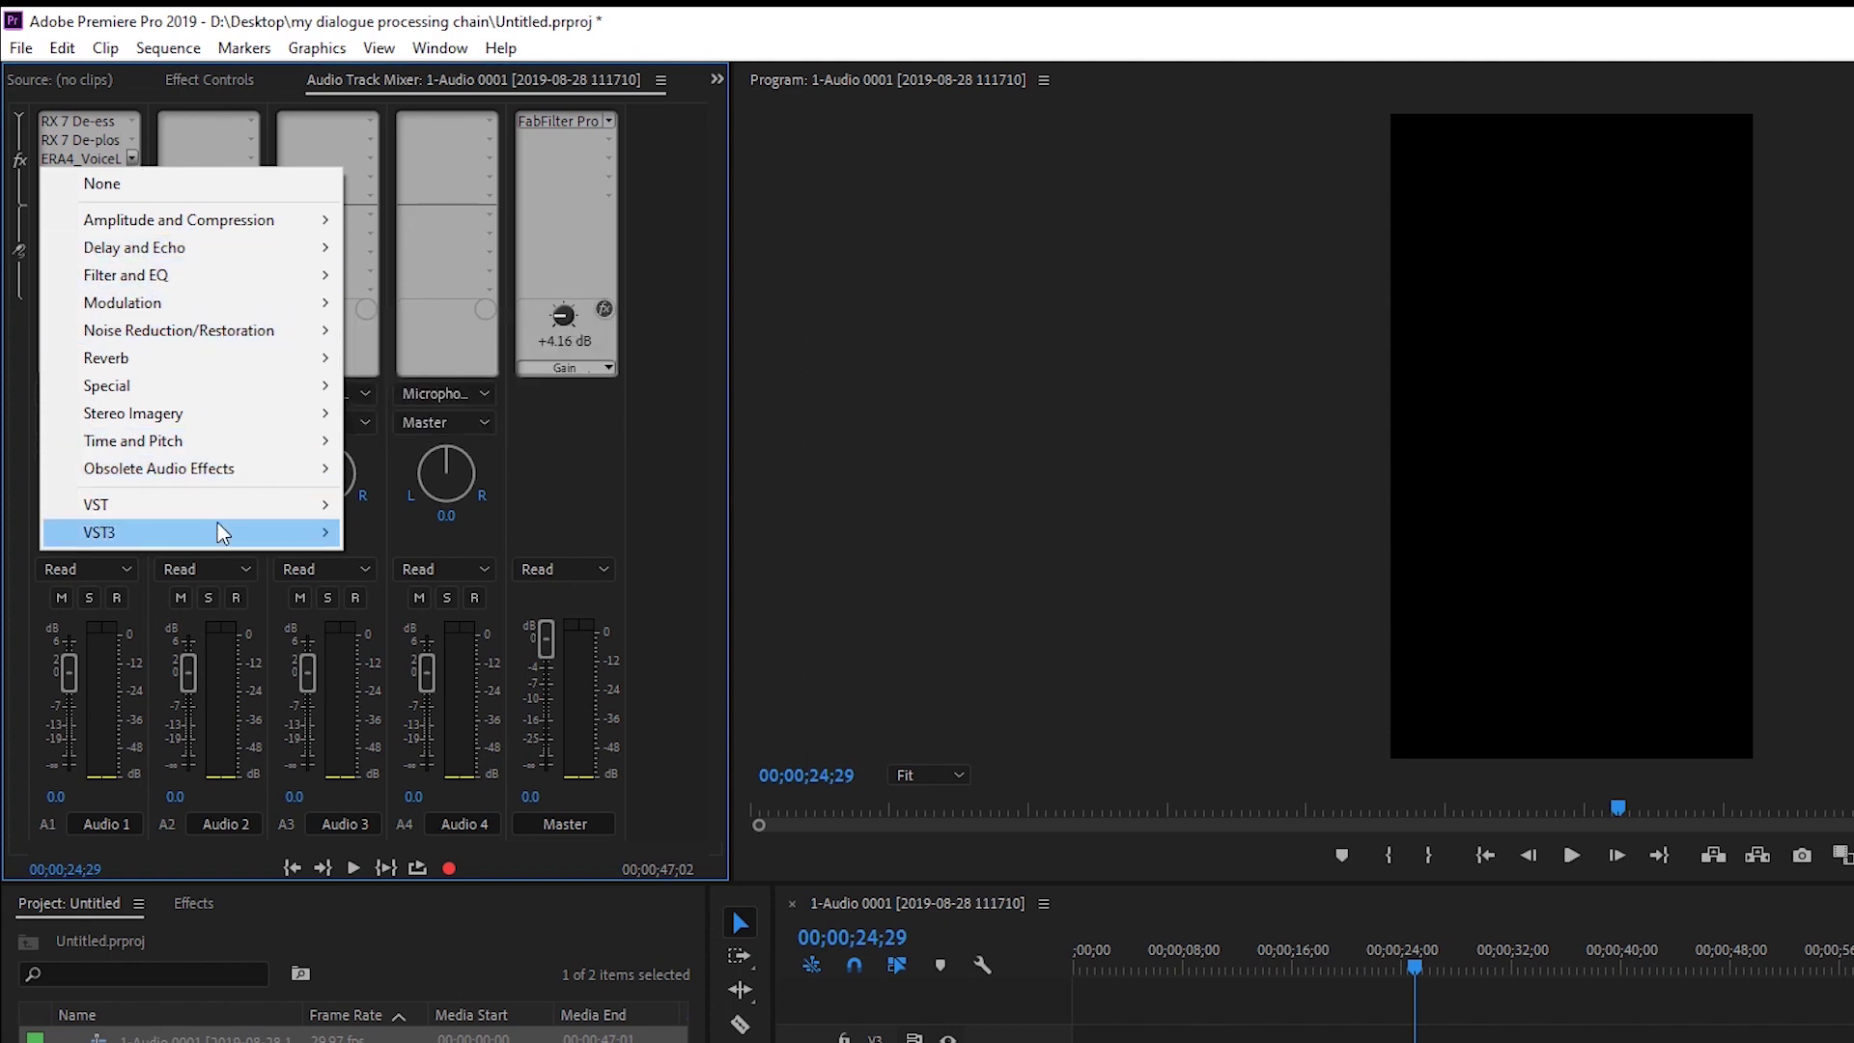
{"action": "mouse_move", "coordinate": [218, 526]}
{"action": "mouse_move", "coordinate": [438, 676]}
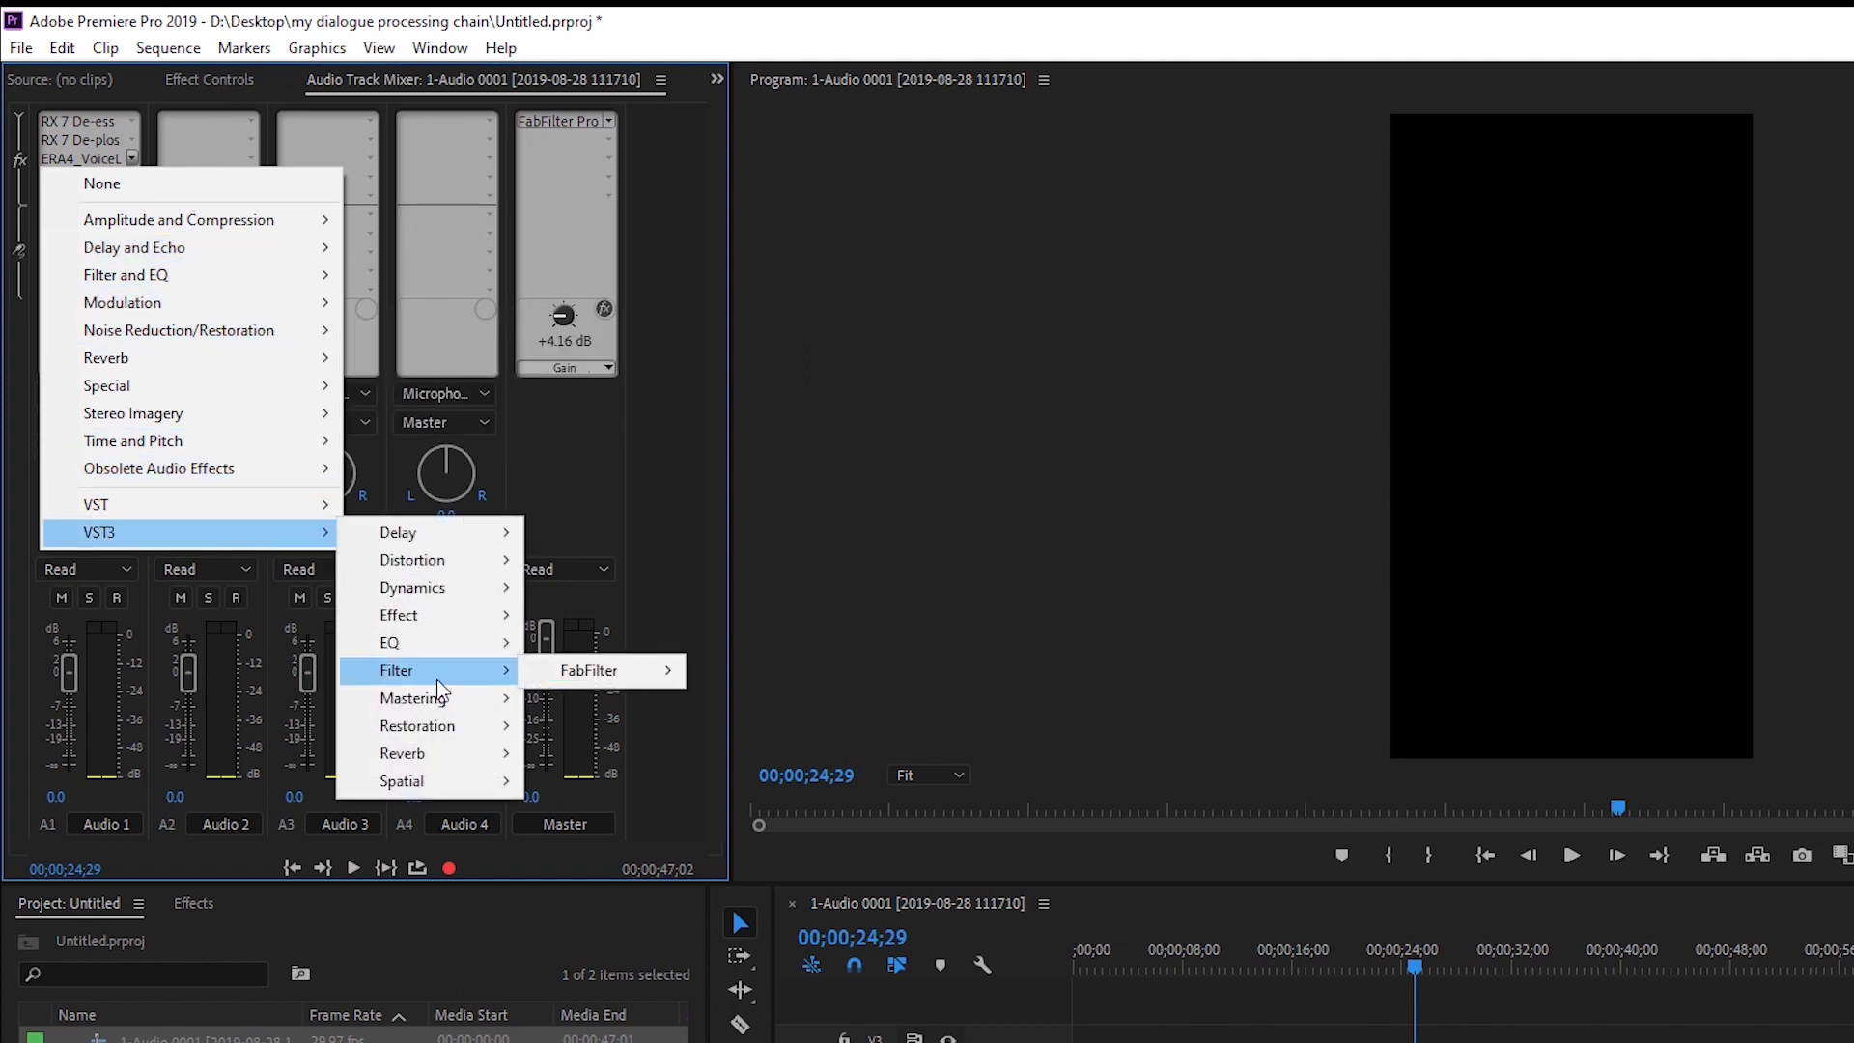
{"action": "mouse_move", "coordinate": [438, 591]}
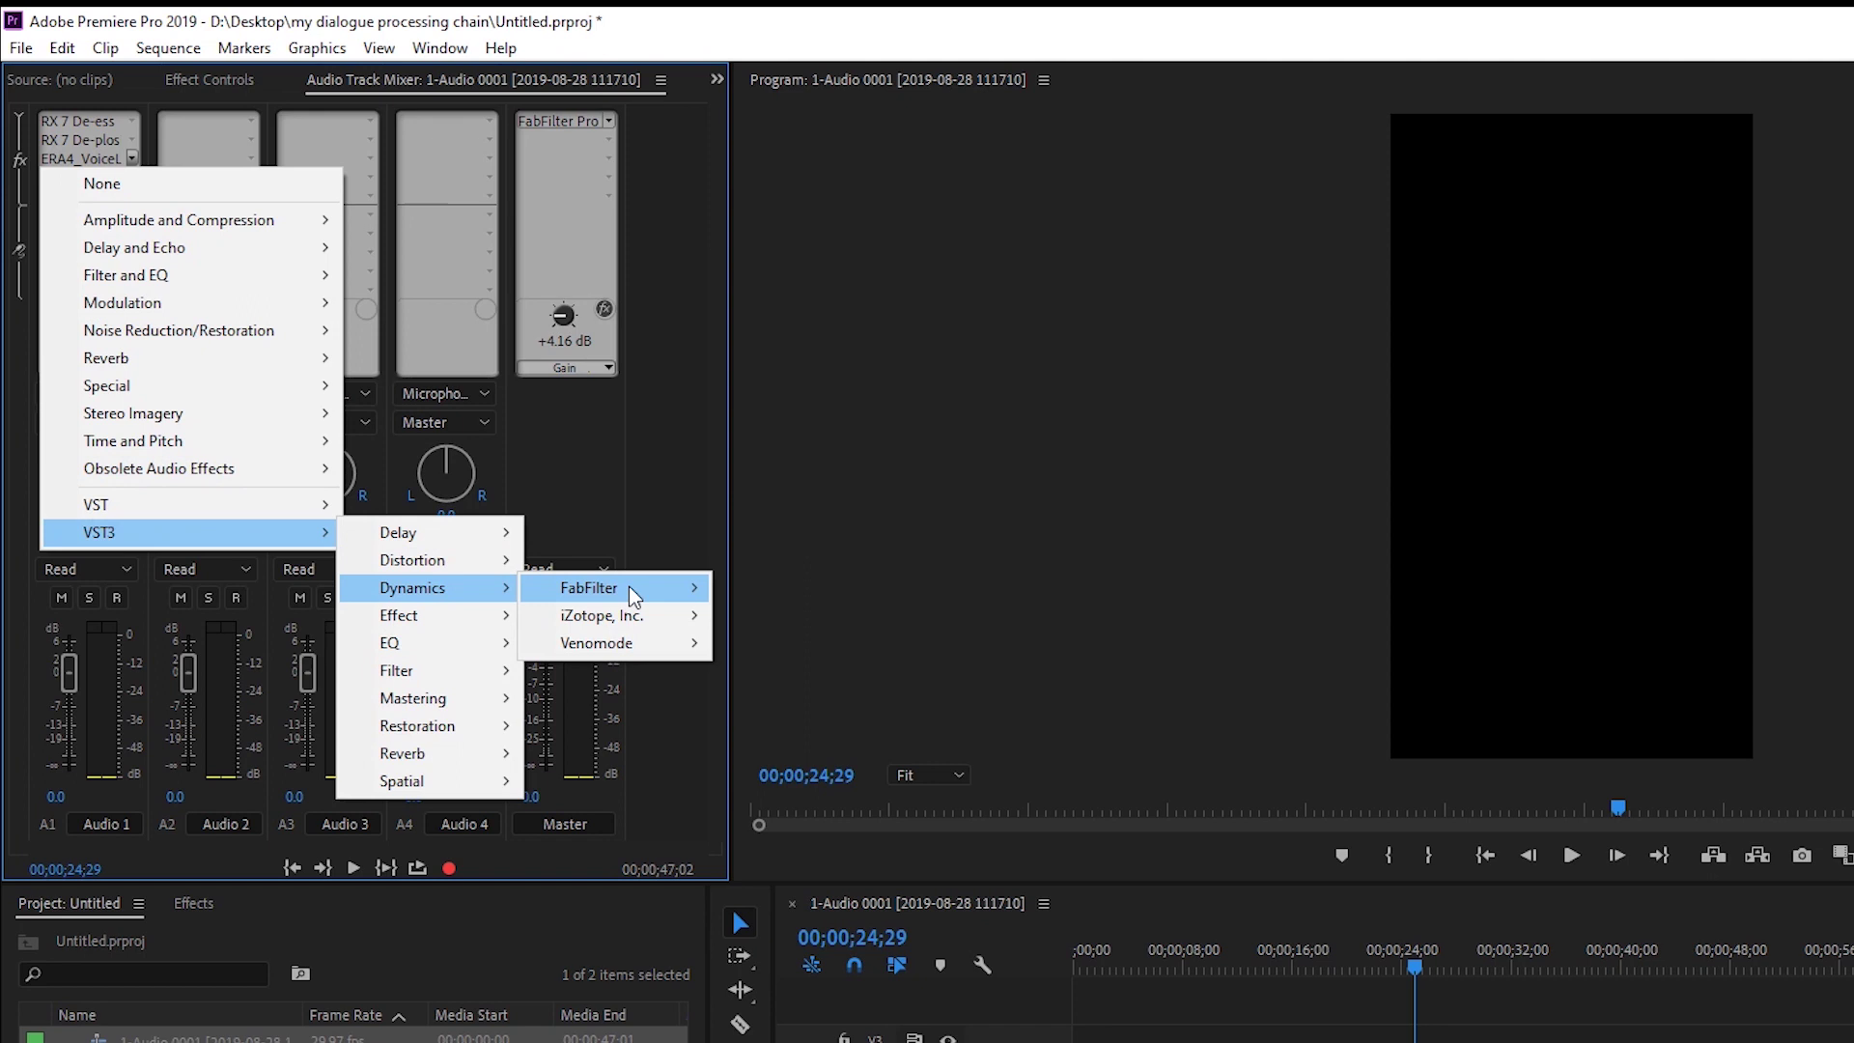
{"action": "mouse_move", "coordinate": [634, 601]}
{"action": "left_click", "coordinate": [849, 586]}
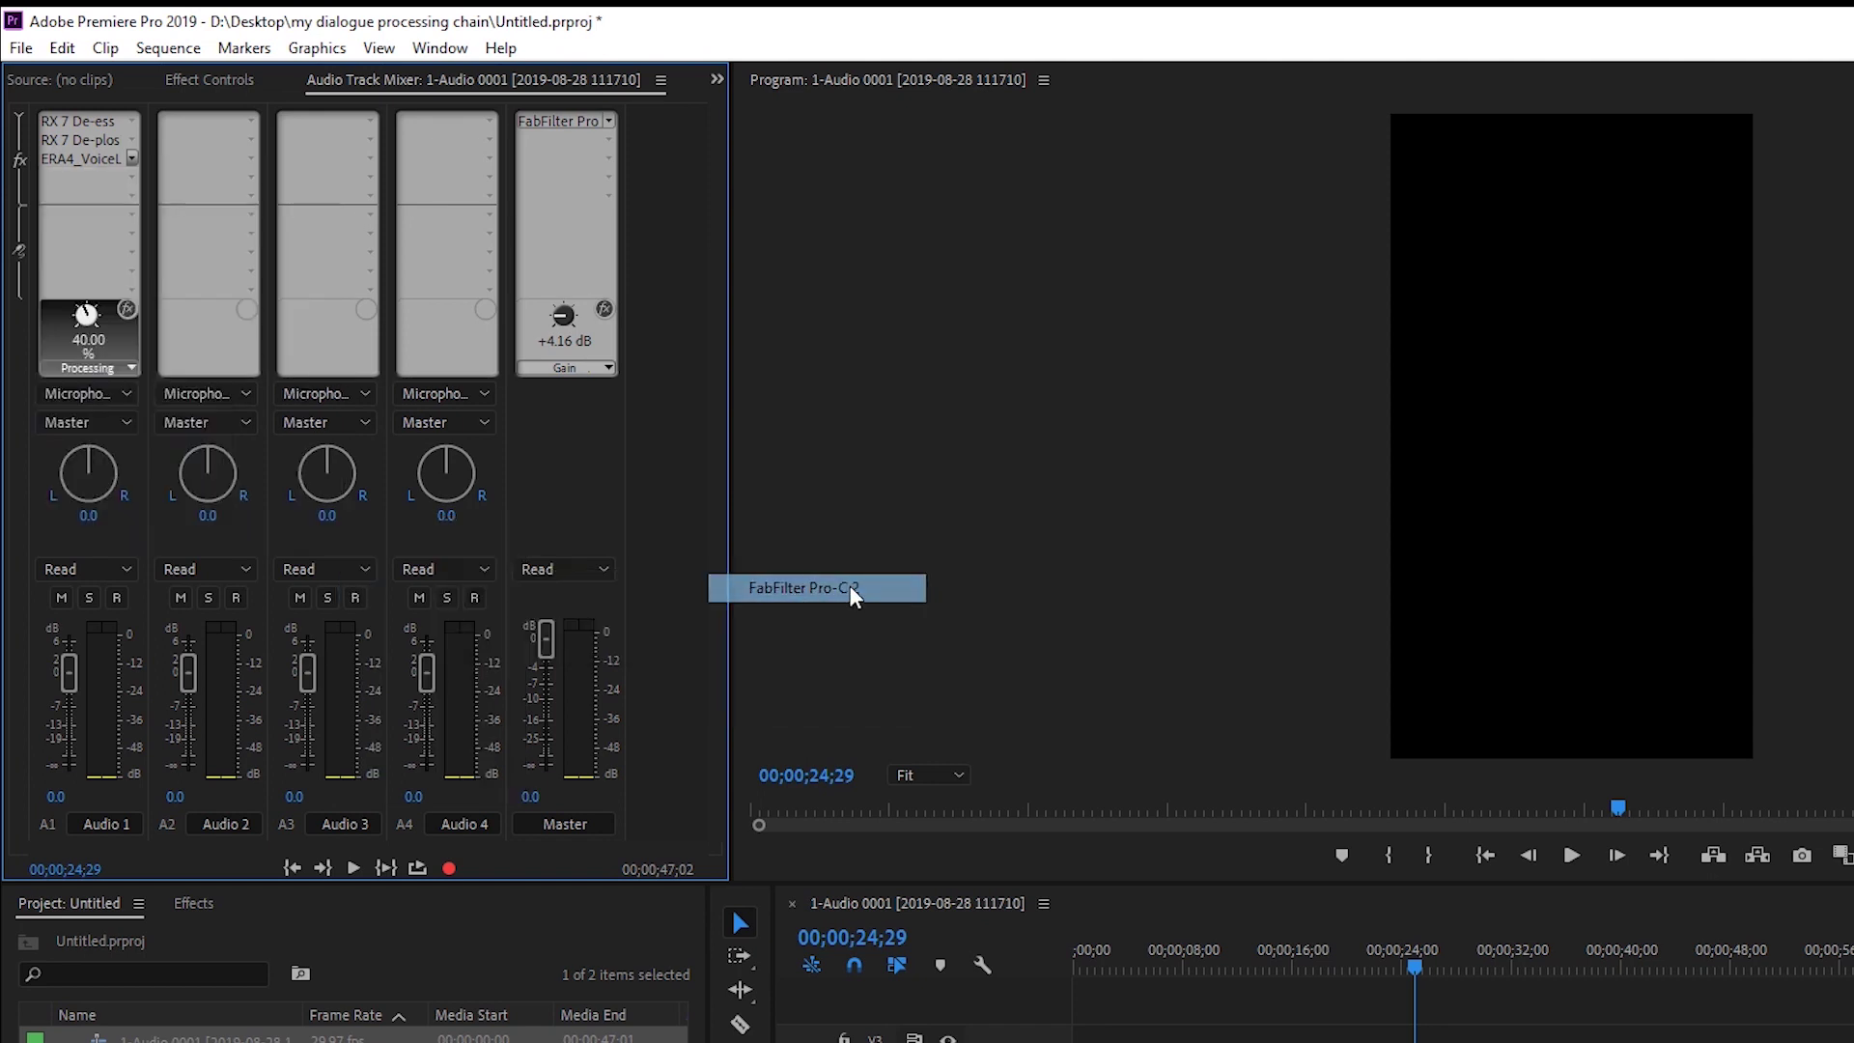
Load the Vocals > Pro Voice Over bM preset in the Pro-C 2 editor.
{"action": "double_click", "coordinate": [84, 159]}
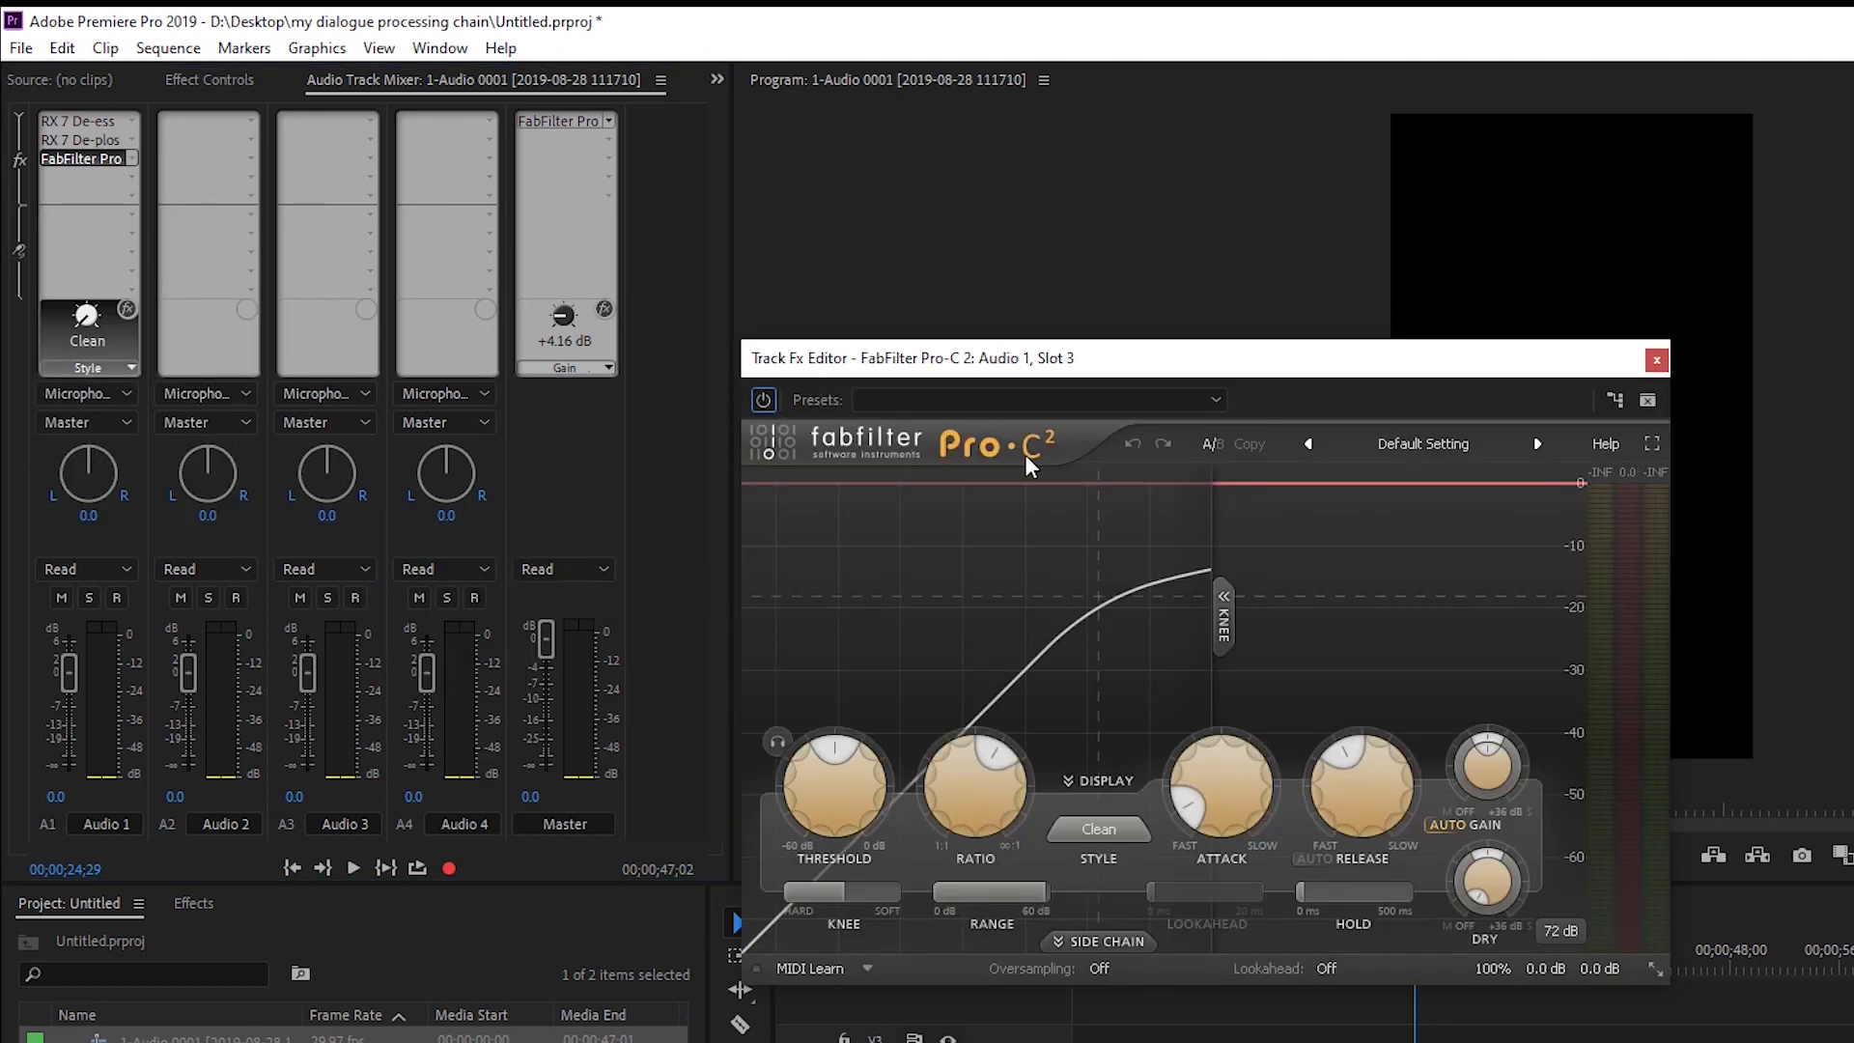
{"action": "left_click", "coordinate": [1419, 443]}
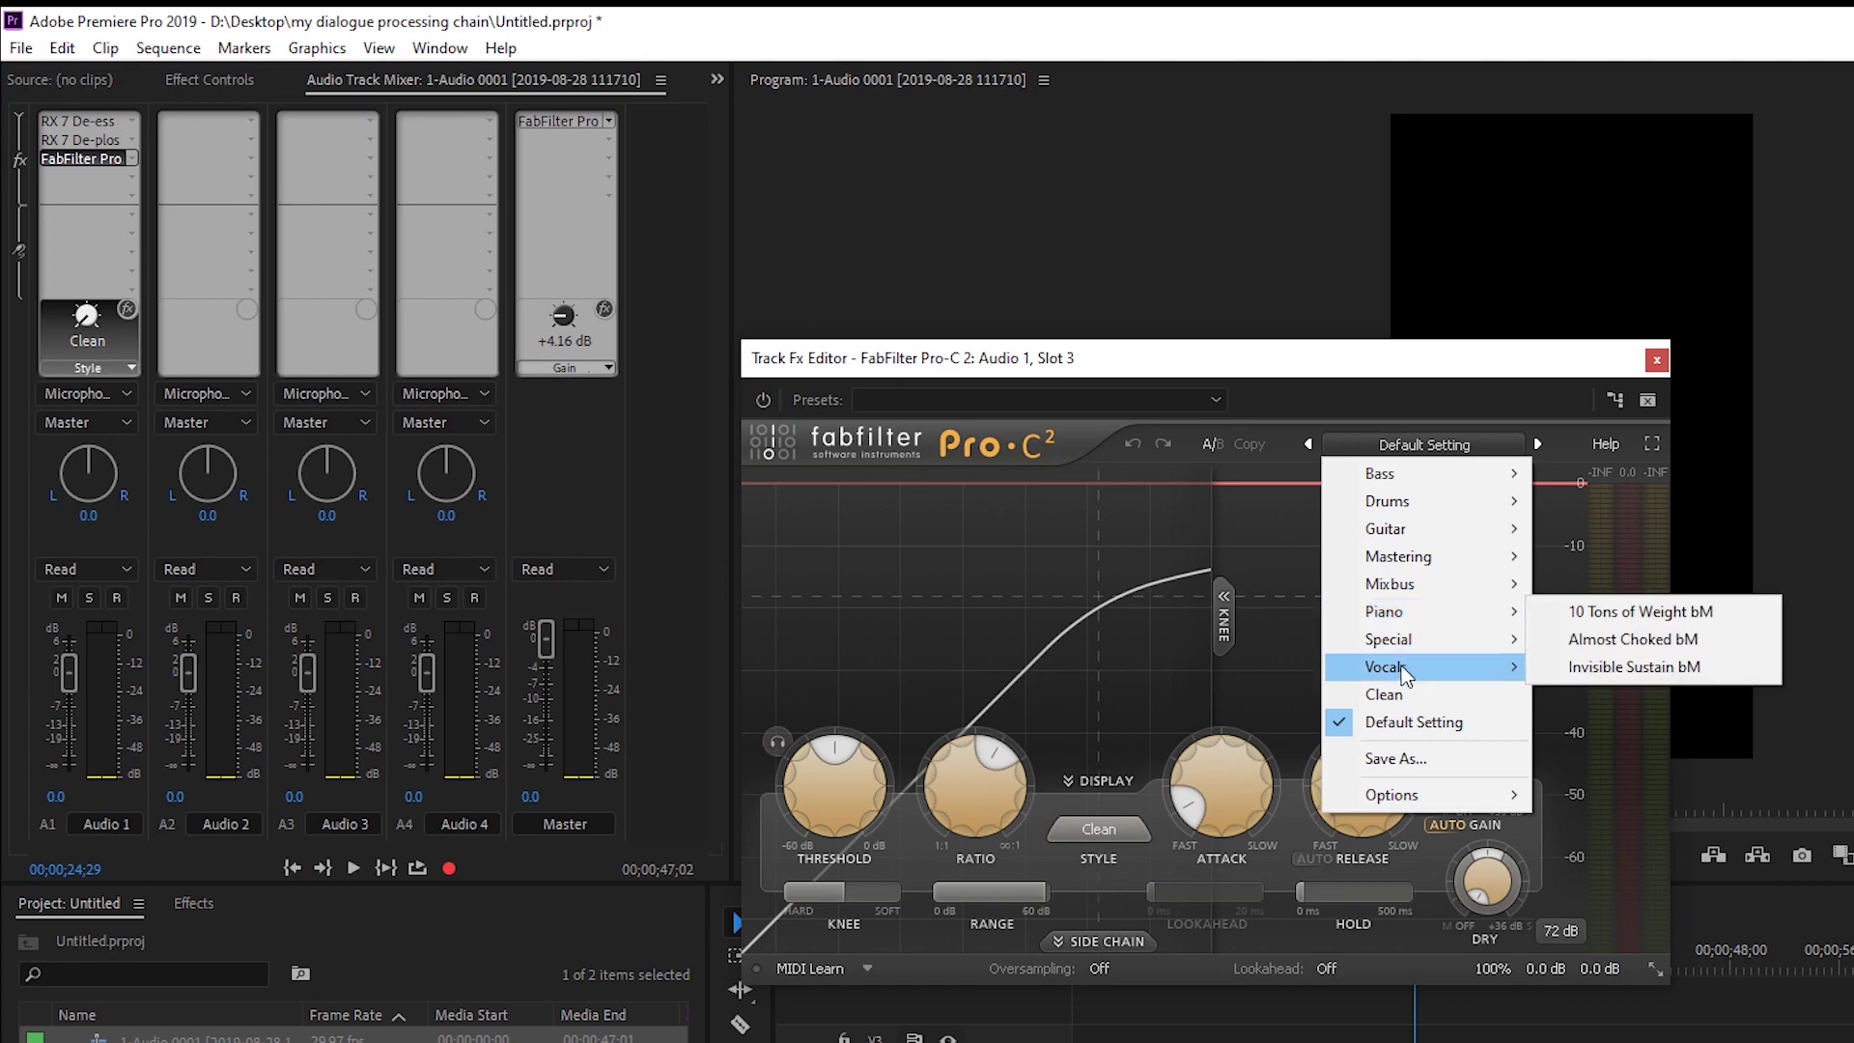
{"action": "mouse_move", "coordinate": [1429, 667]}
{"action": "left_click", "coordinate": [1692, 805]}
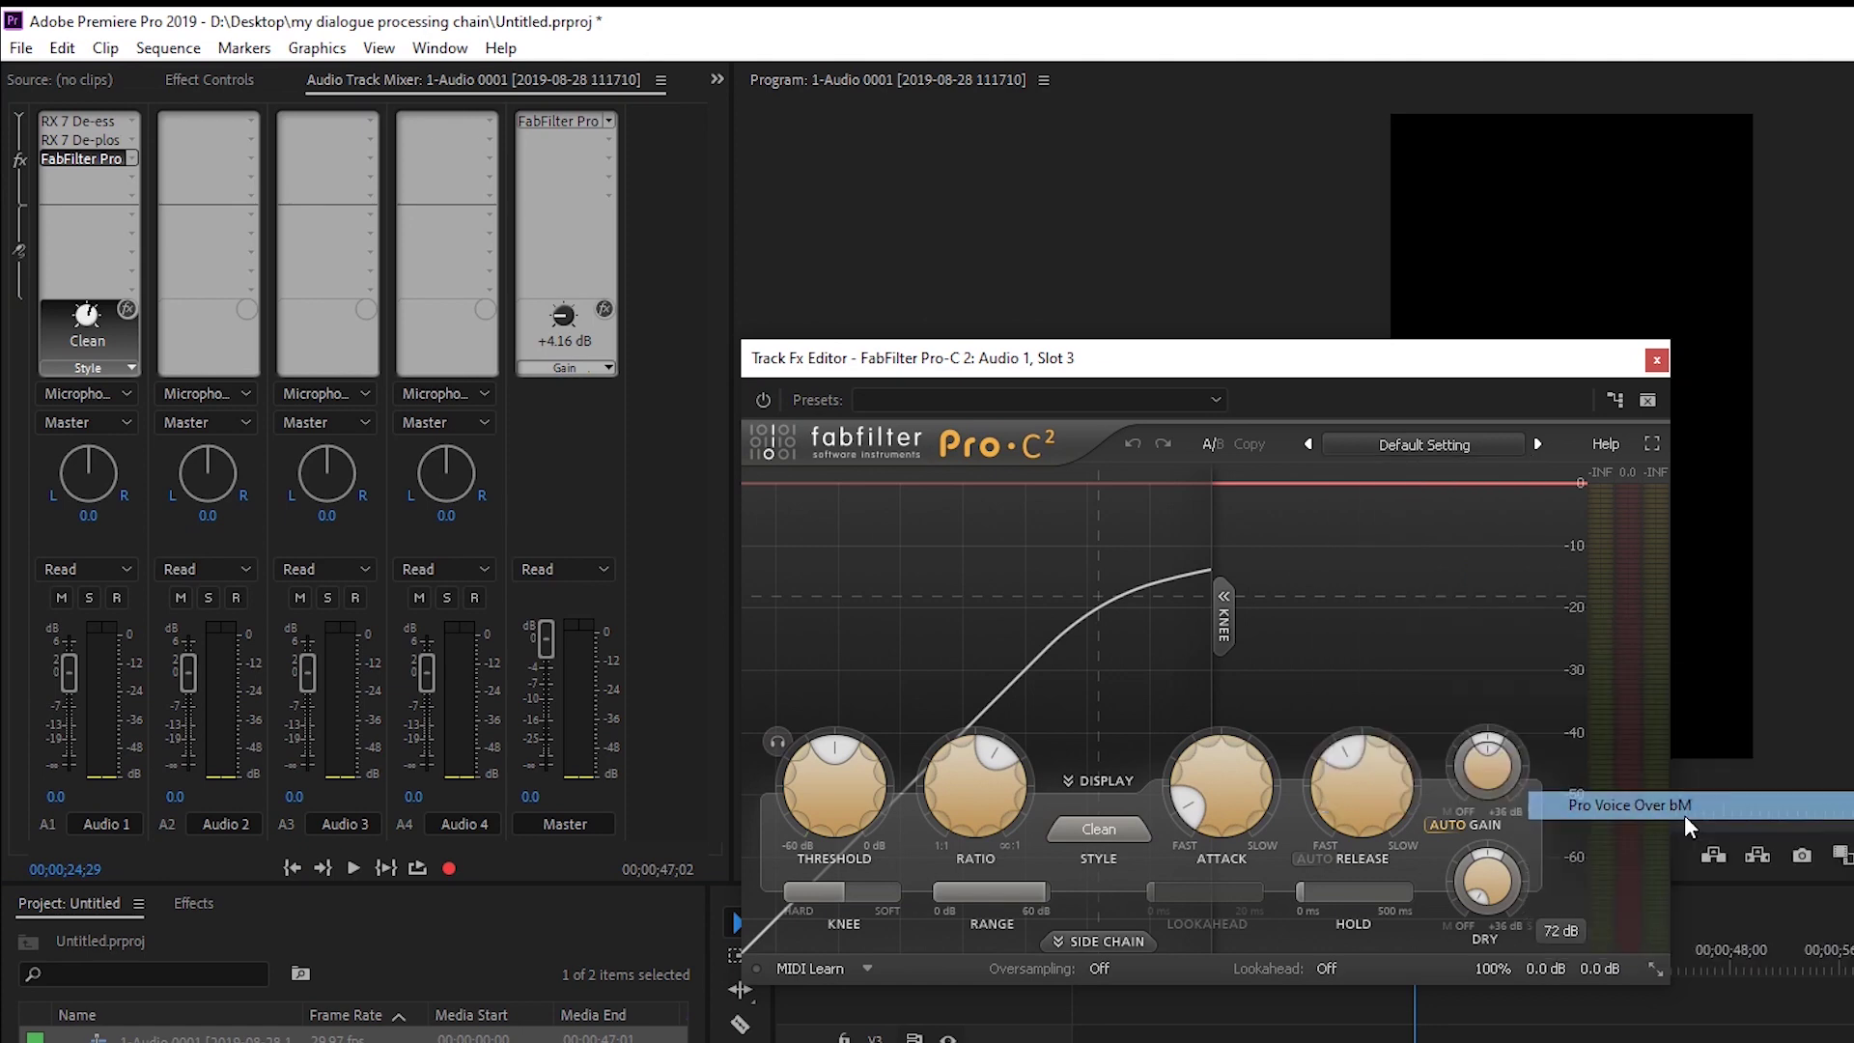
{"action": "left_click_drag", "start_coordinate": [1243, 387], "coordinate": [973, 197]}
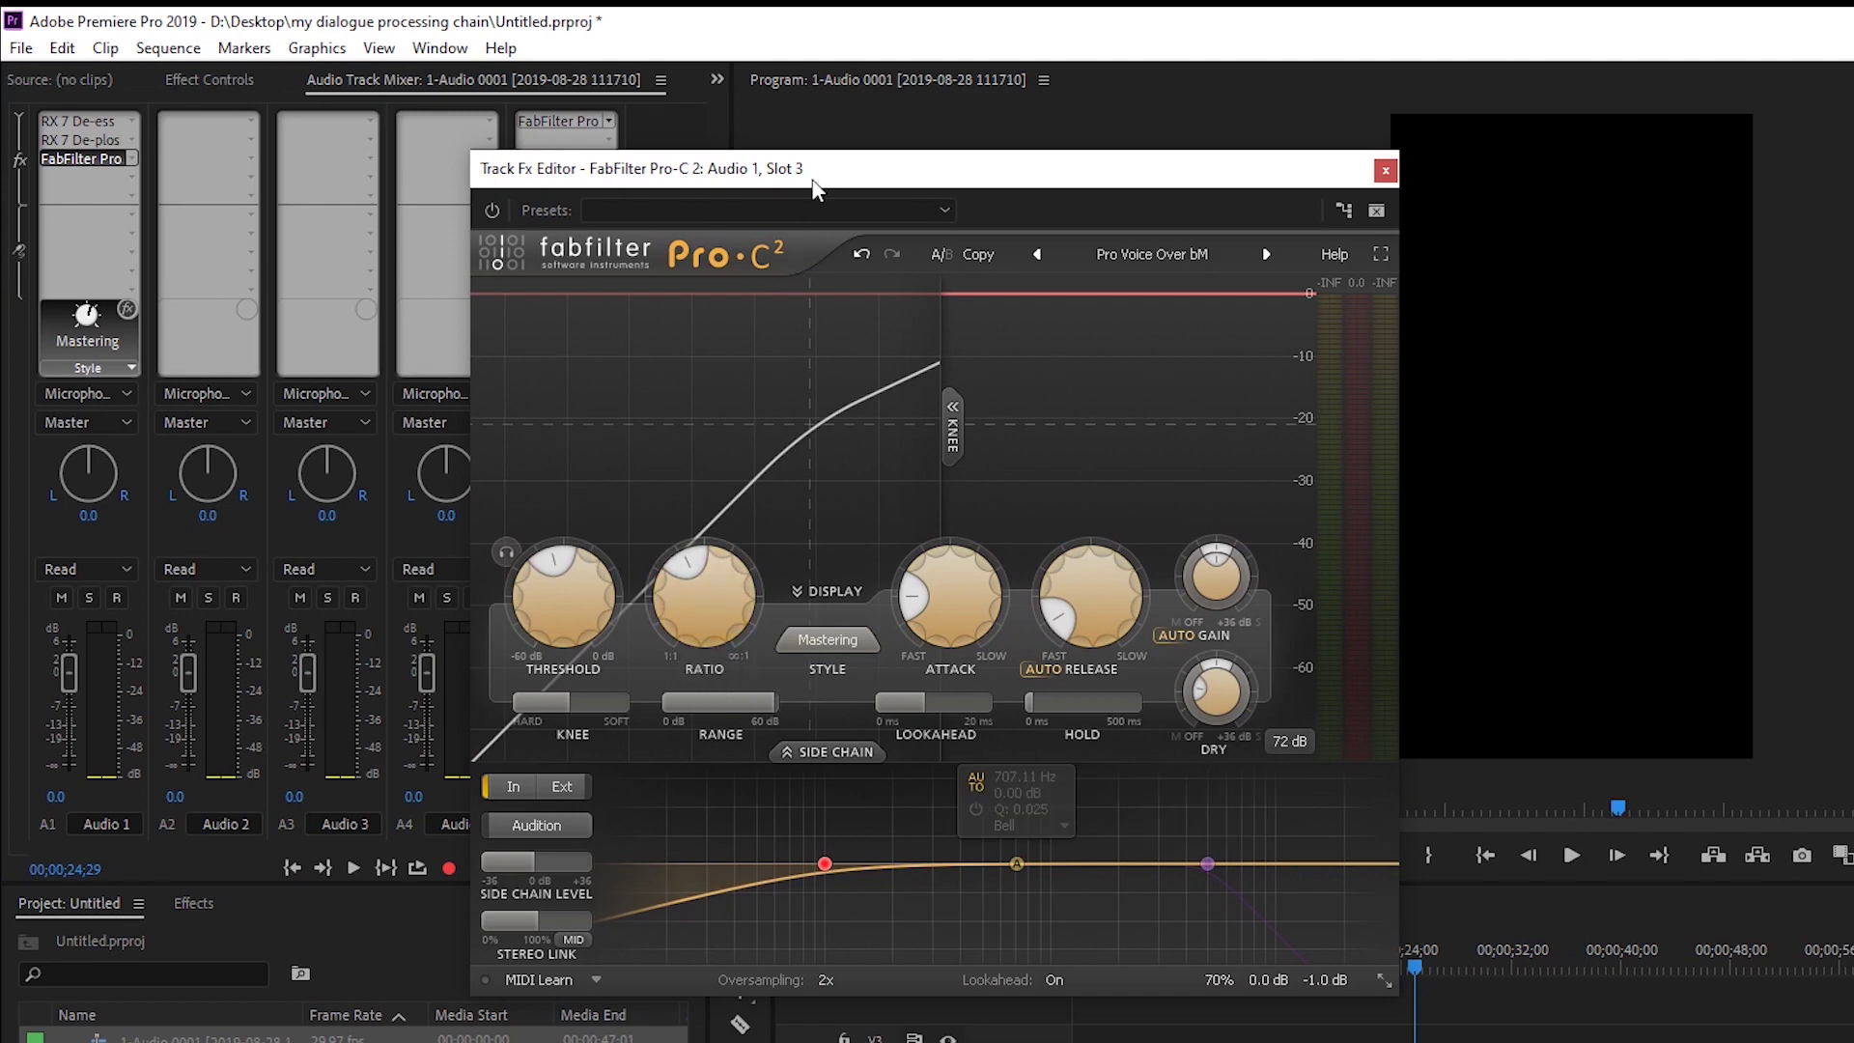
{"action": "left_click_drag", "start_coordinate": [814, 177], "coordinate": [664, 140]}
Play from about 18 seconds, lower the Pro-C 2 threshold to -26.11 dB, and close the editor.
{"action": "left_click", "coordinate": [1329, 967]}
{"action": "key", "text": "space"}
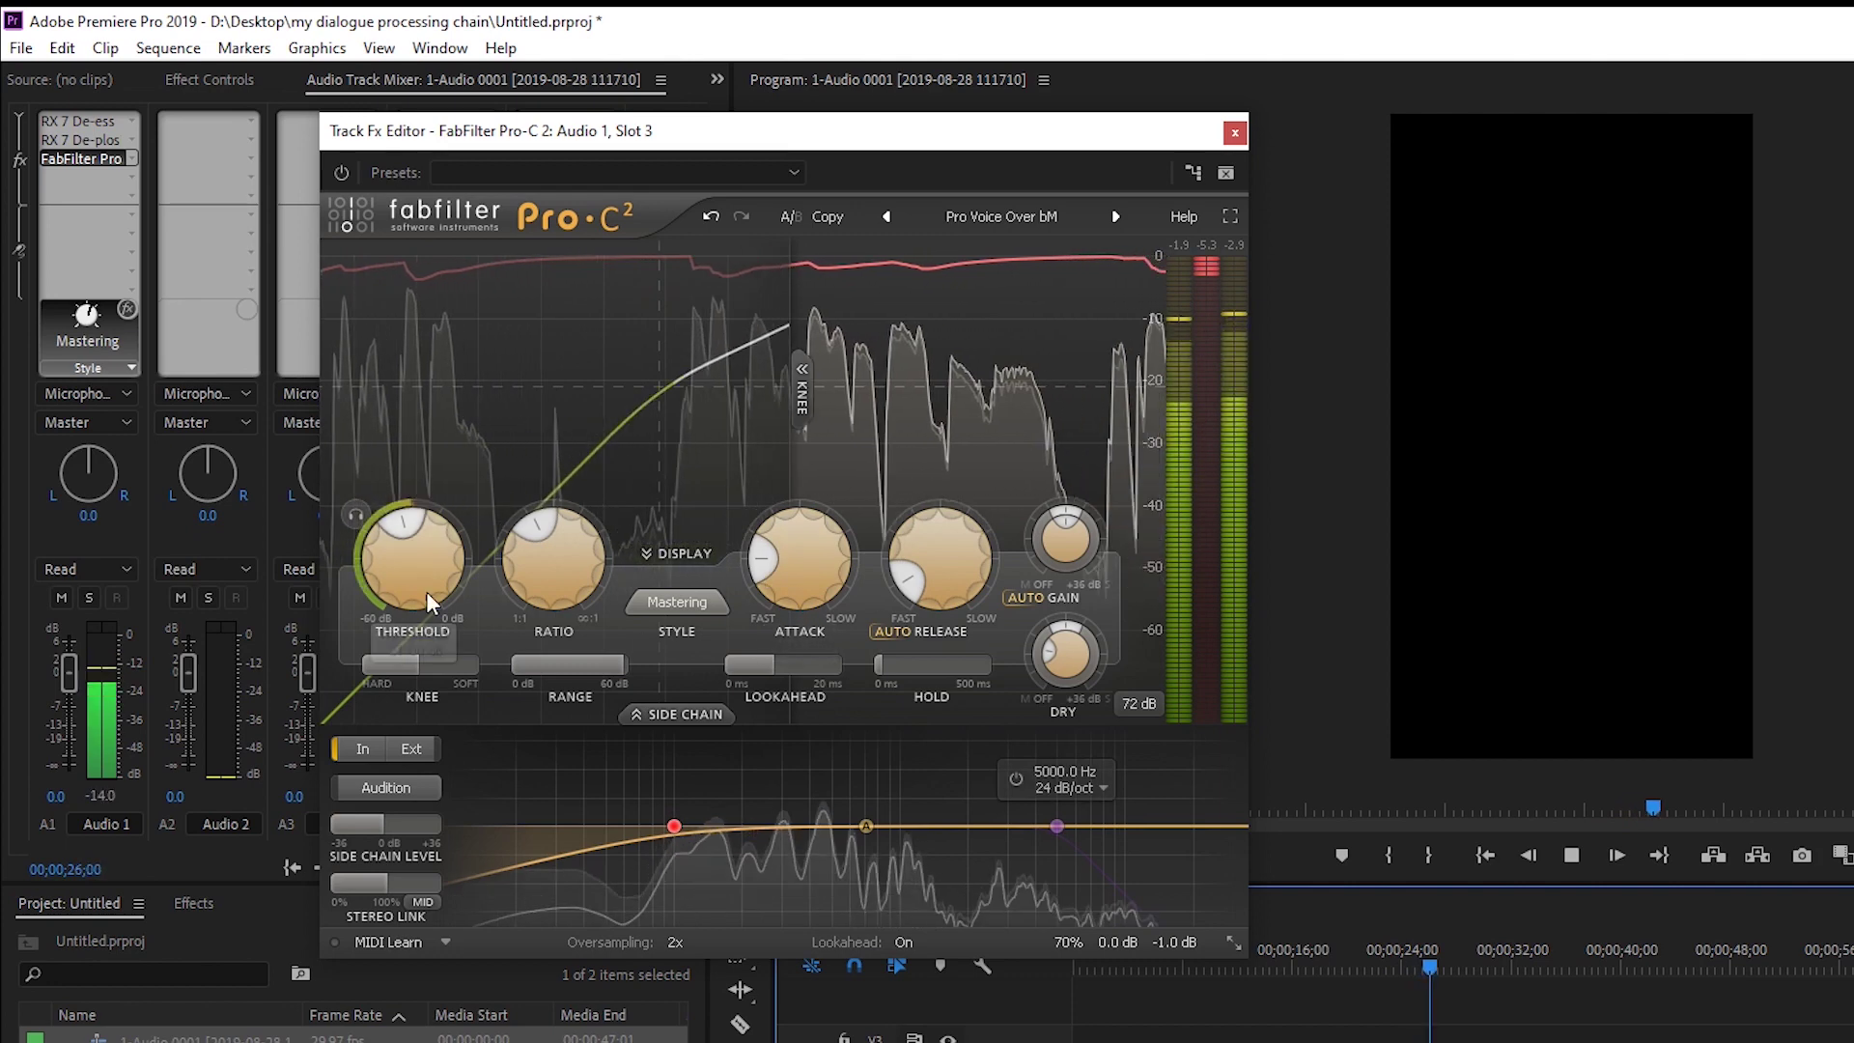
{"action": "left_click_drag", "start_coordinate": [405, 558], "coordinate": [398, 577]}
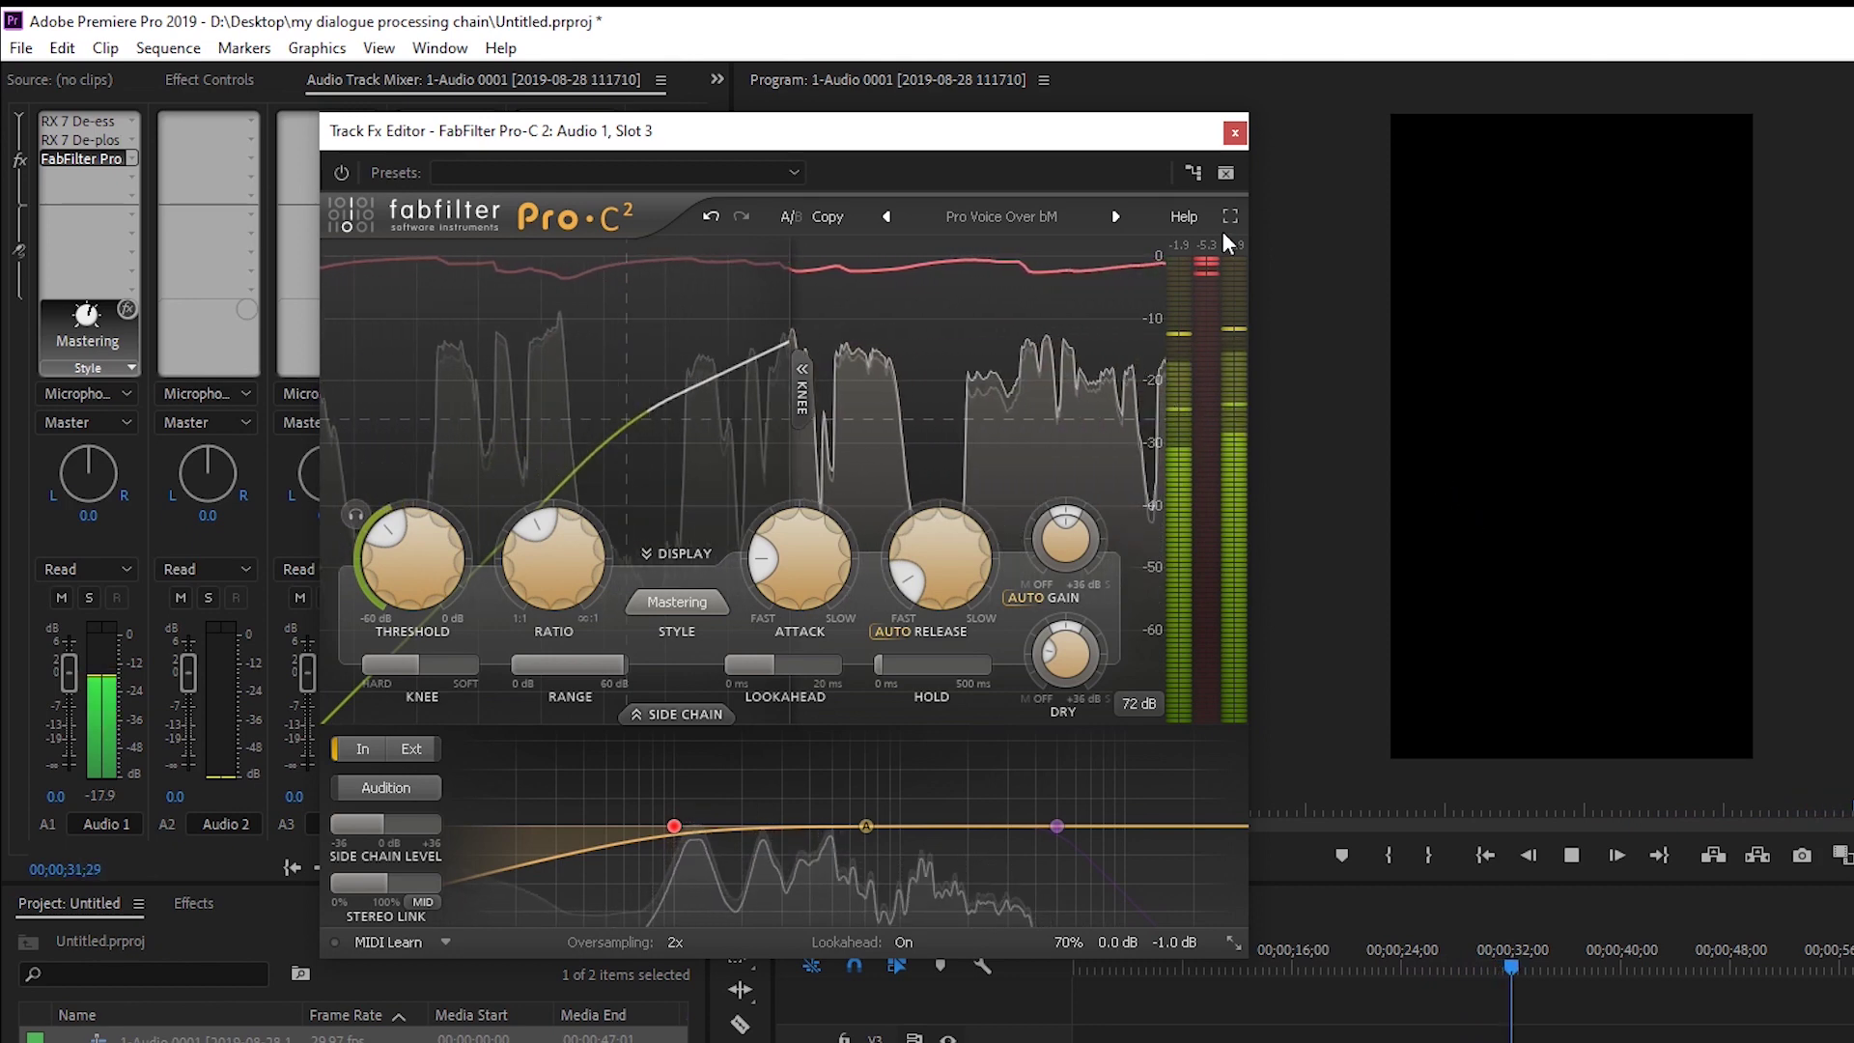
{"action": "key", "text": "space"}
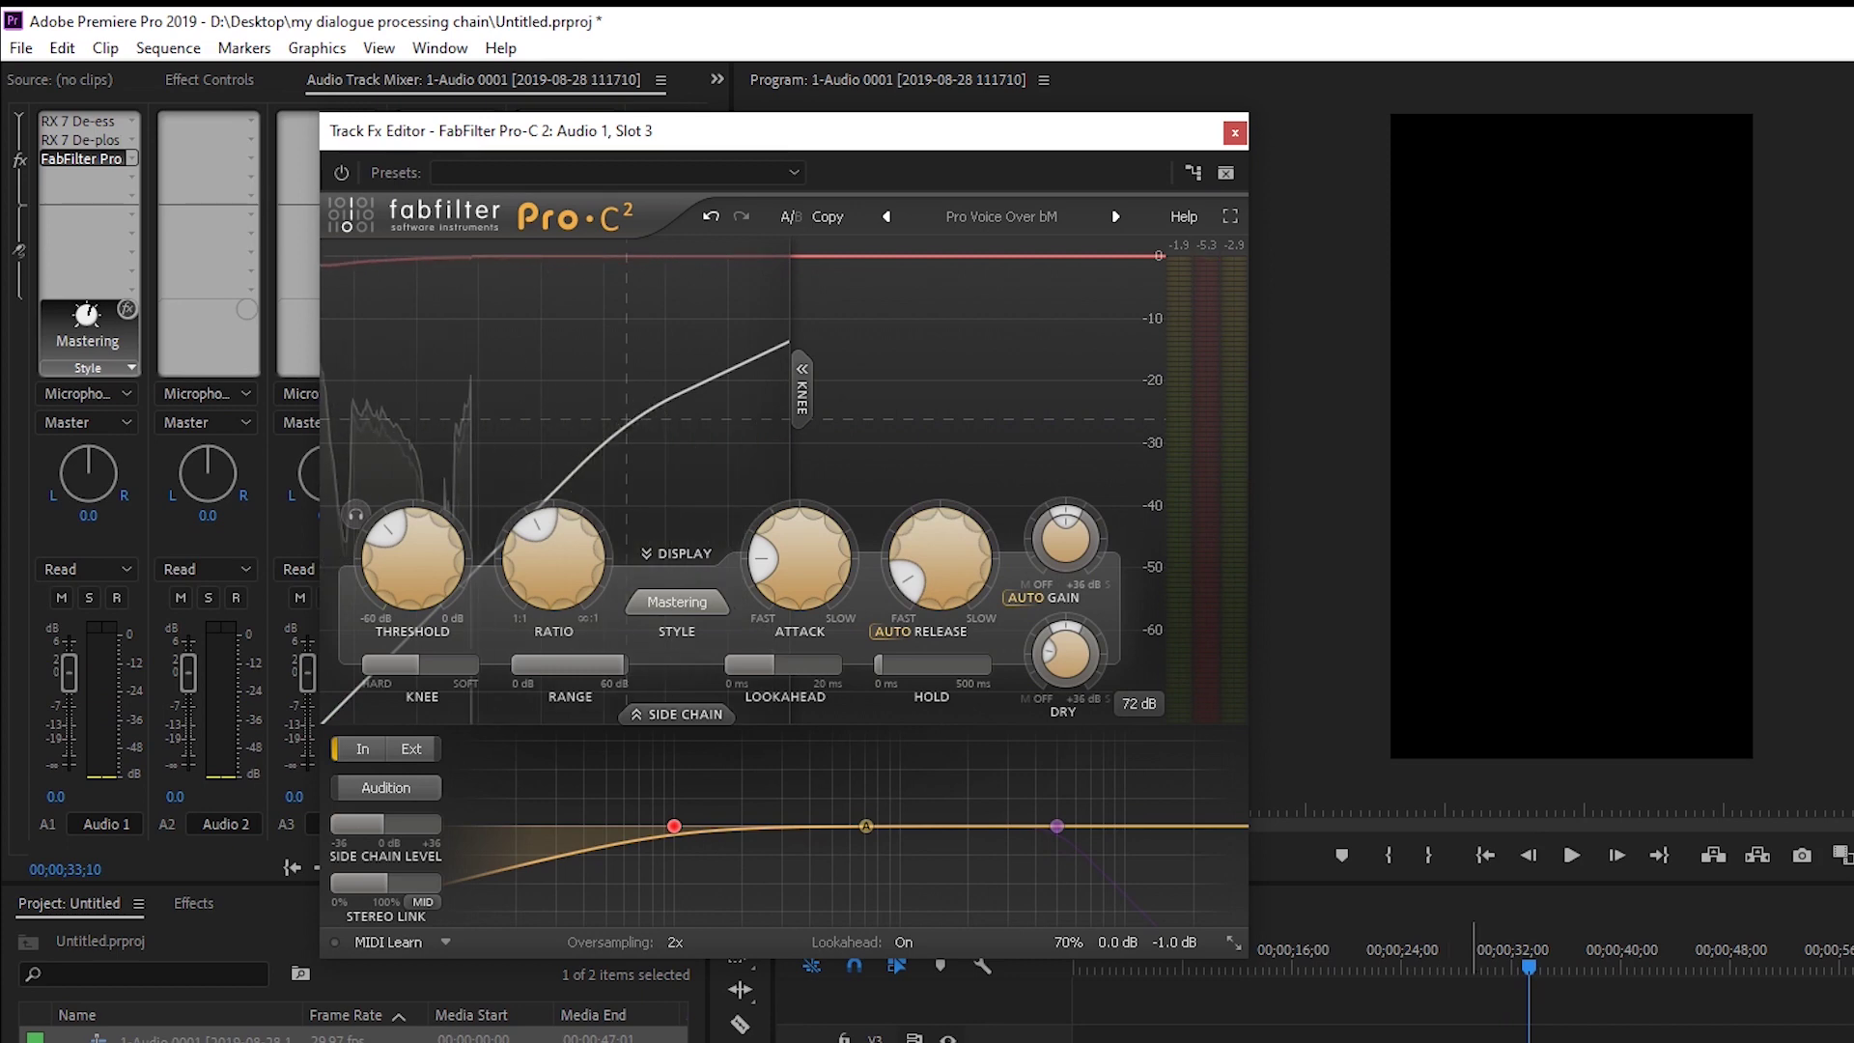
{"action": "left_click", "coordinate": [1234, 132]}
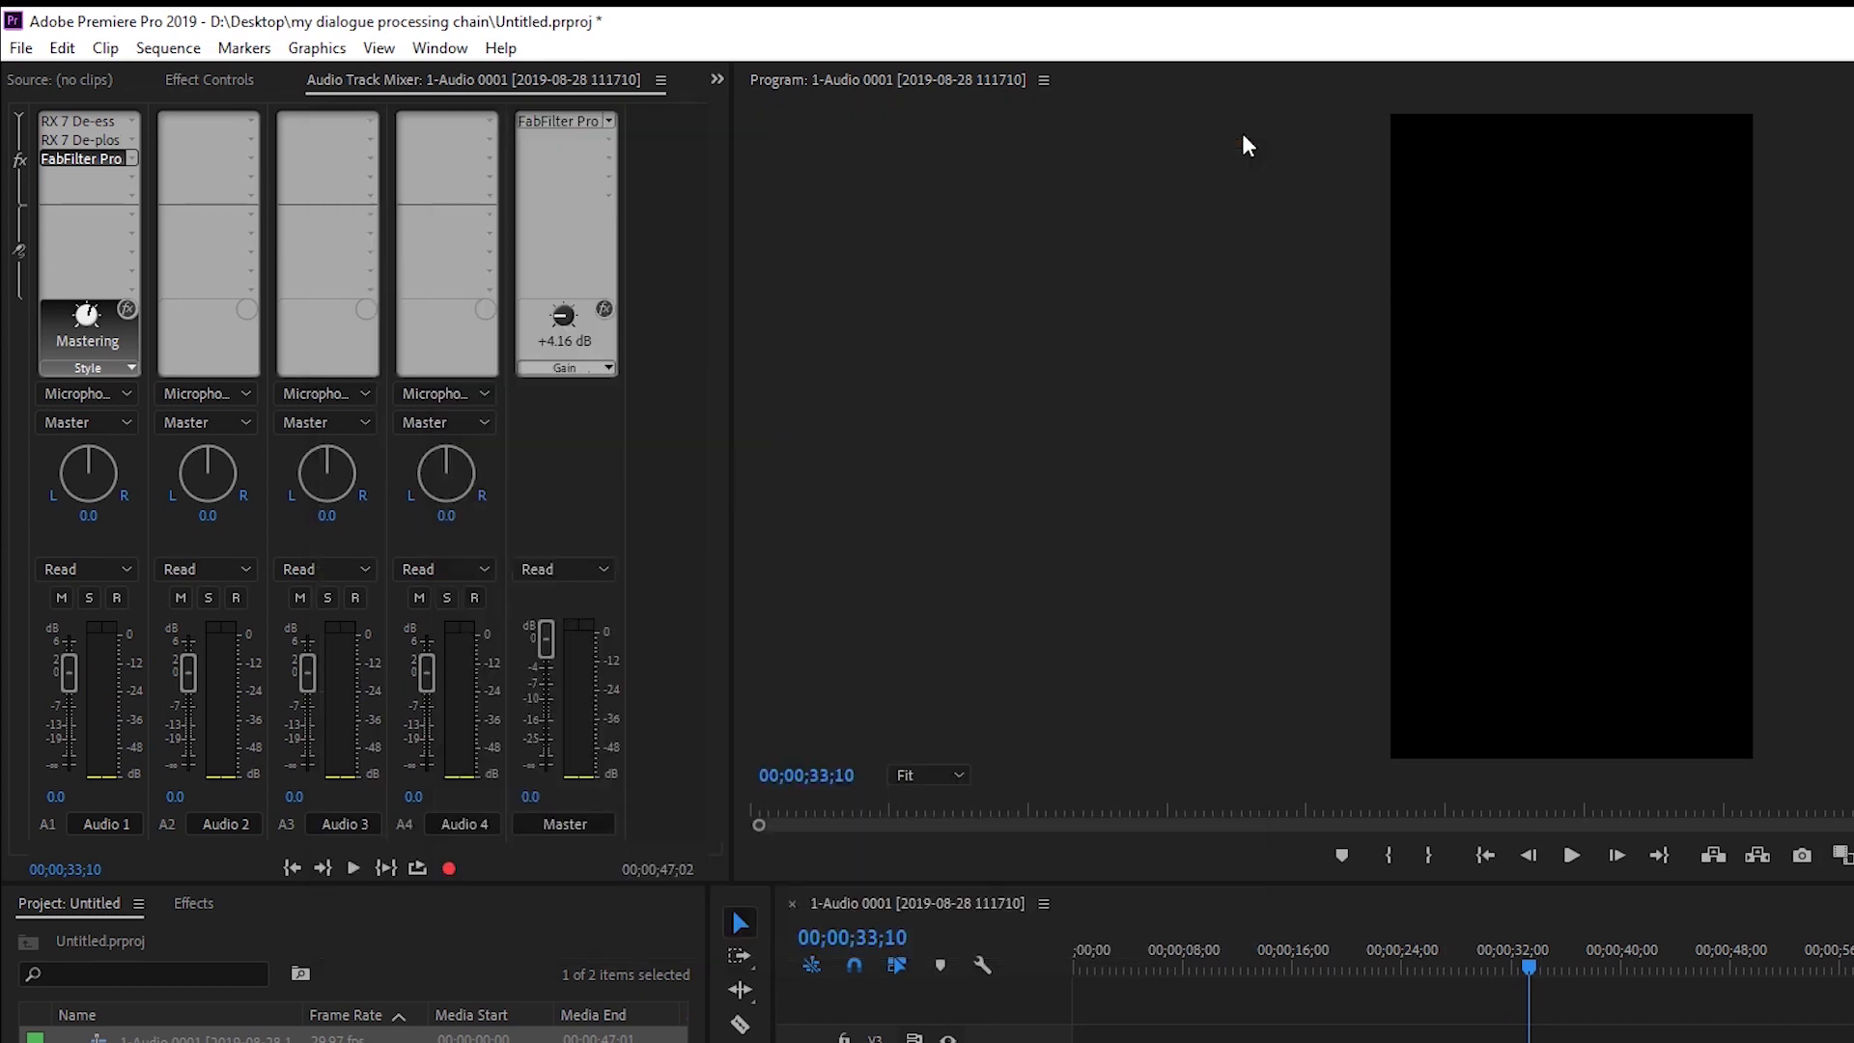
Put ERA4 Voice Leveler in Audio 1's third slot and lower its processing to 20%.
{"action": "left_click", "coordinate": [132, 159]}
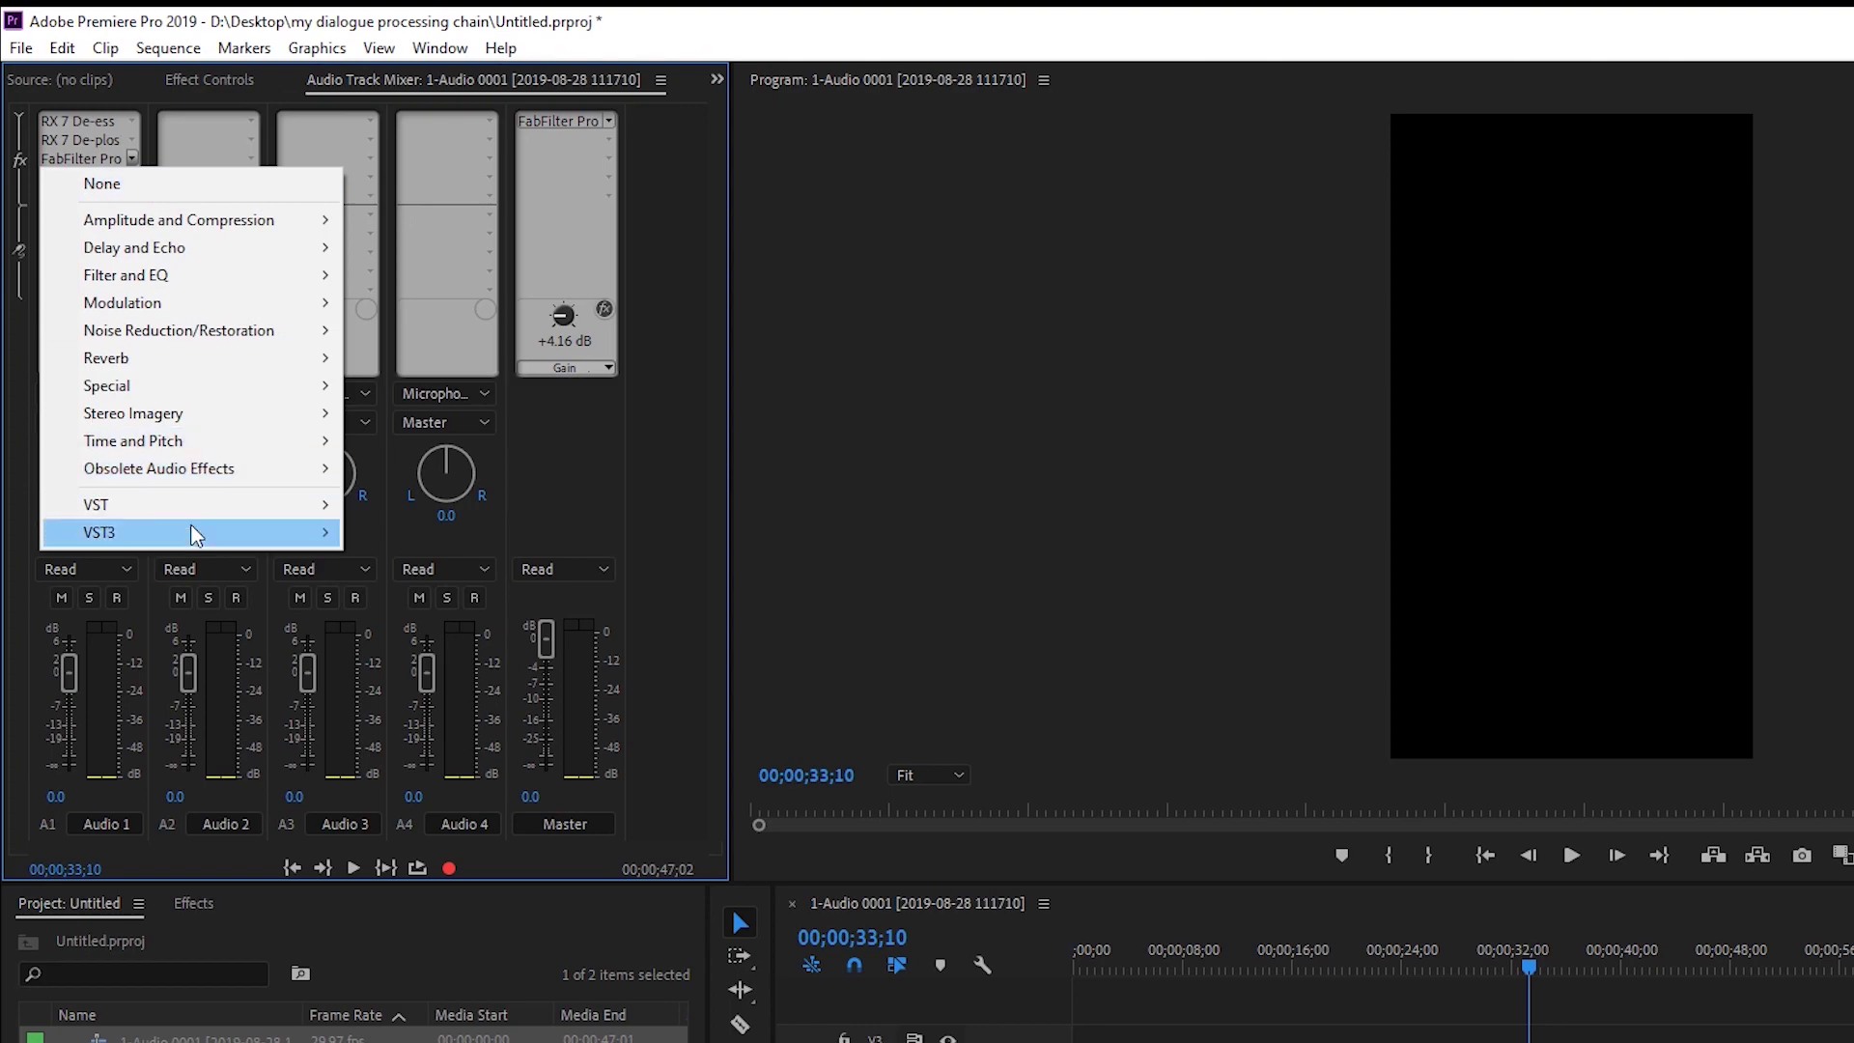
{"action": "mouse_move", "coordinate": [190, 530]}
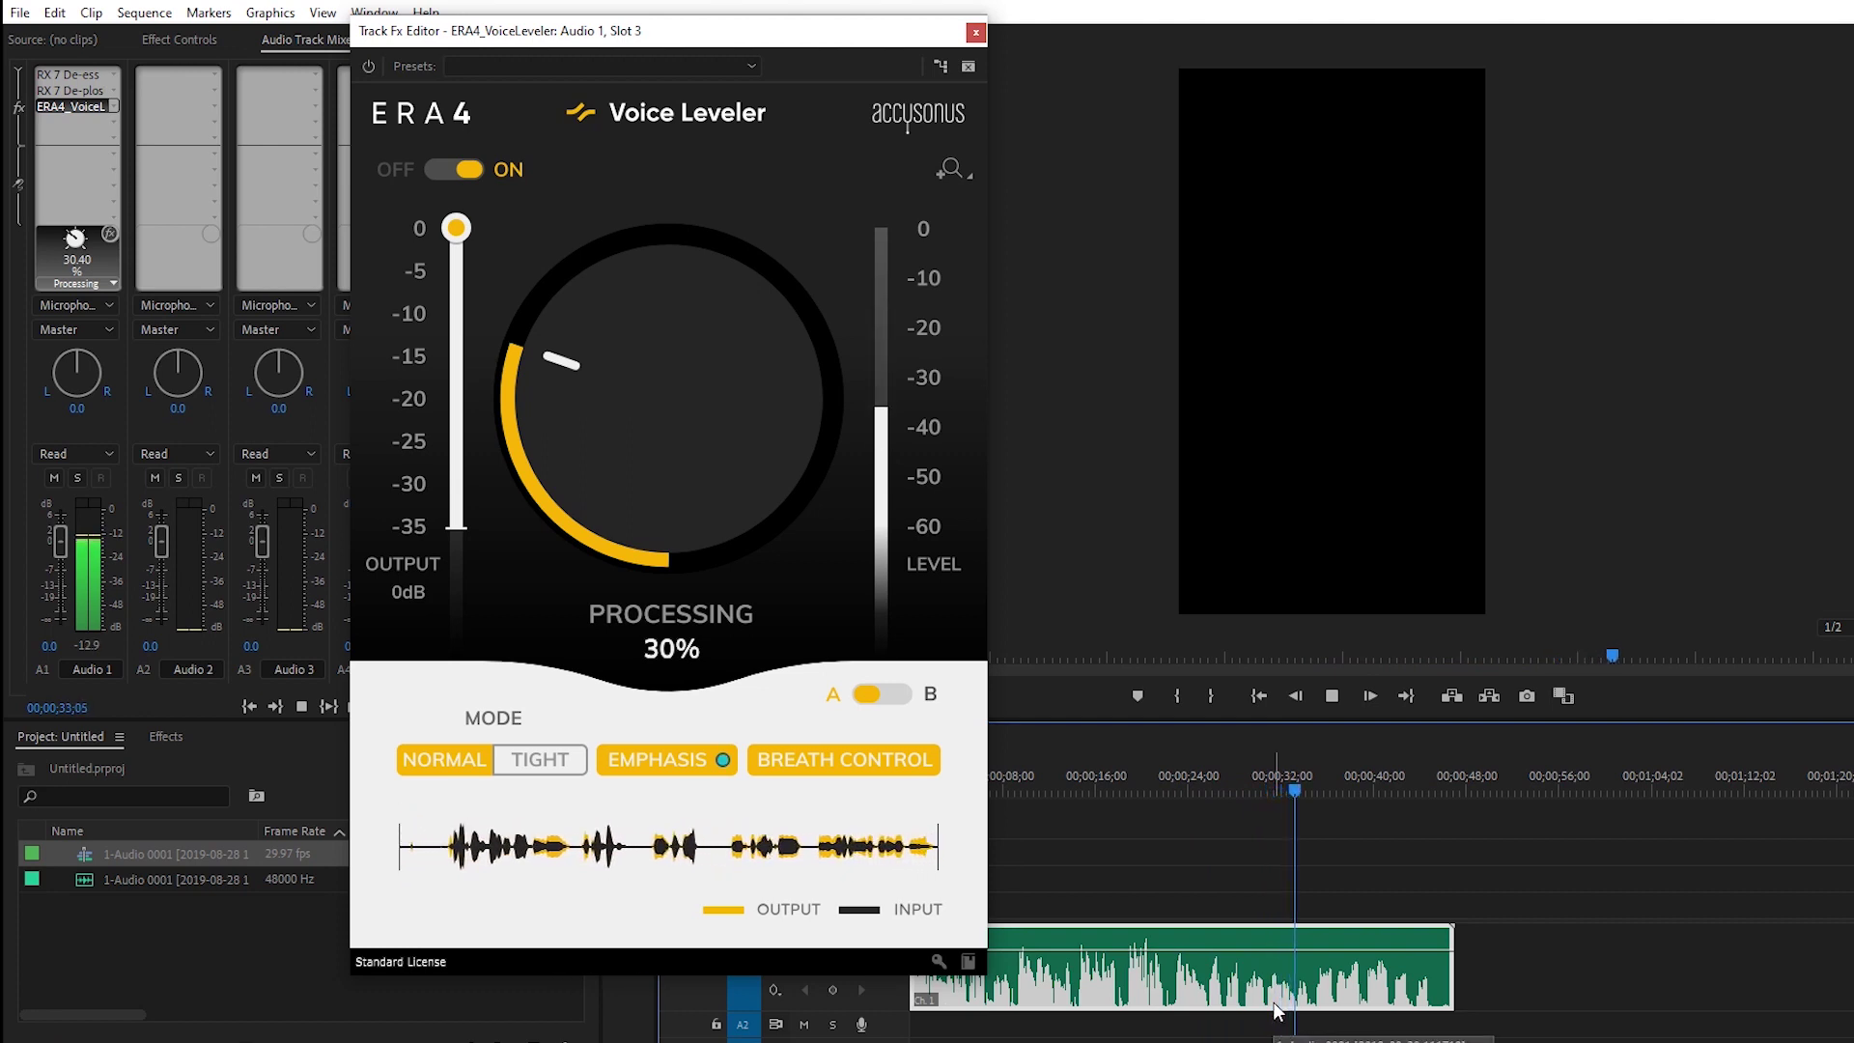
{"action": "key", "text": "space"}
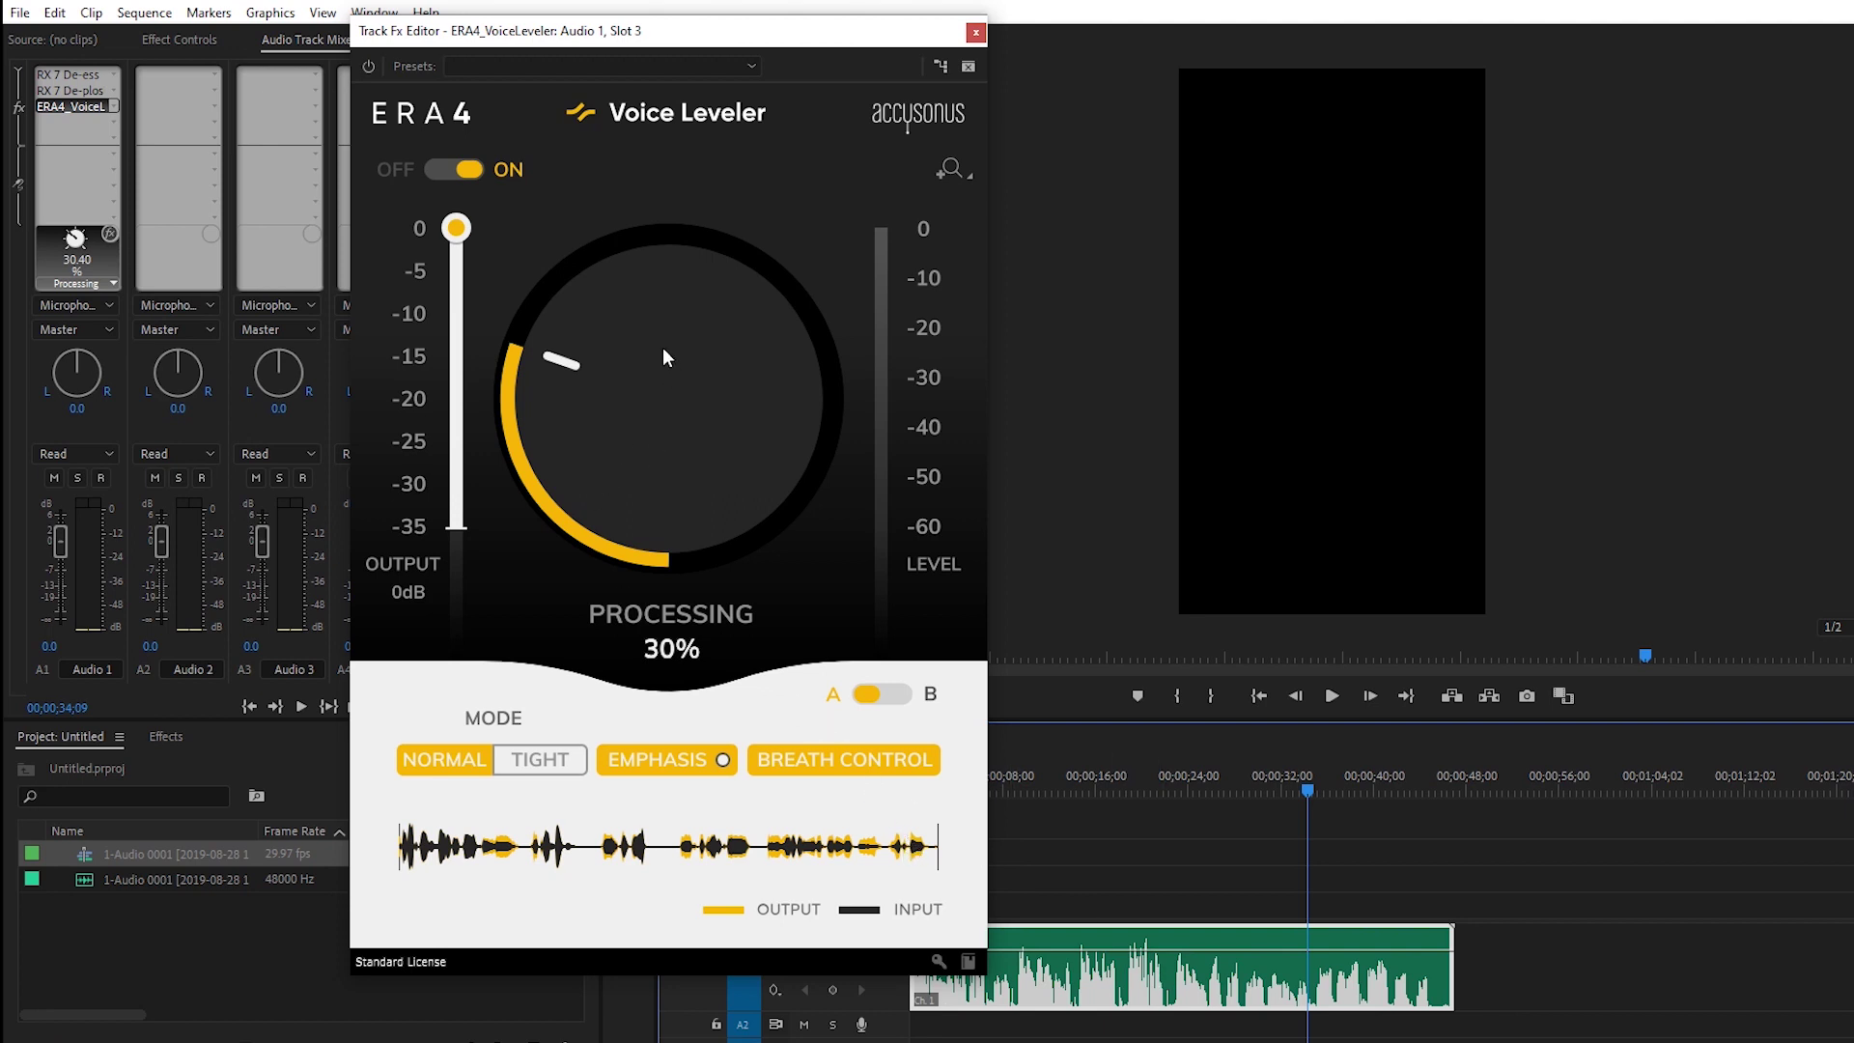
{"action": "left_click_drag", "start_coordinate": [662, 348], "coordinate": [654, 368]}
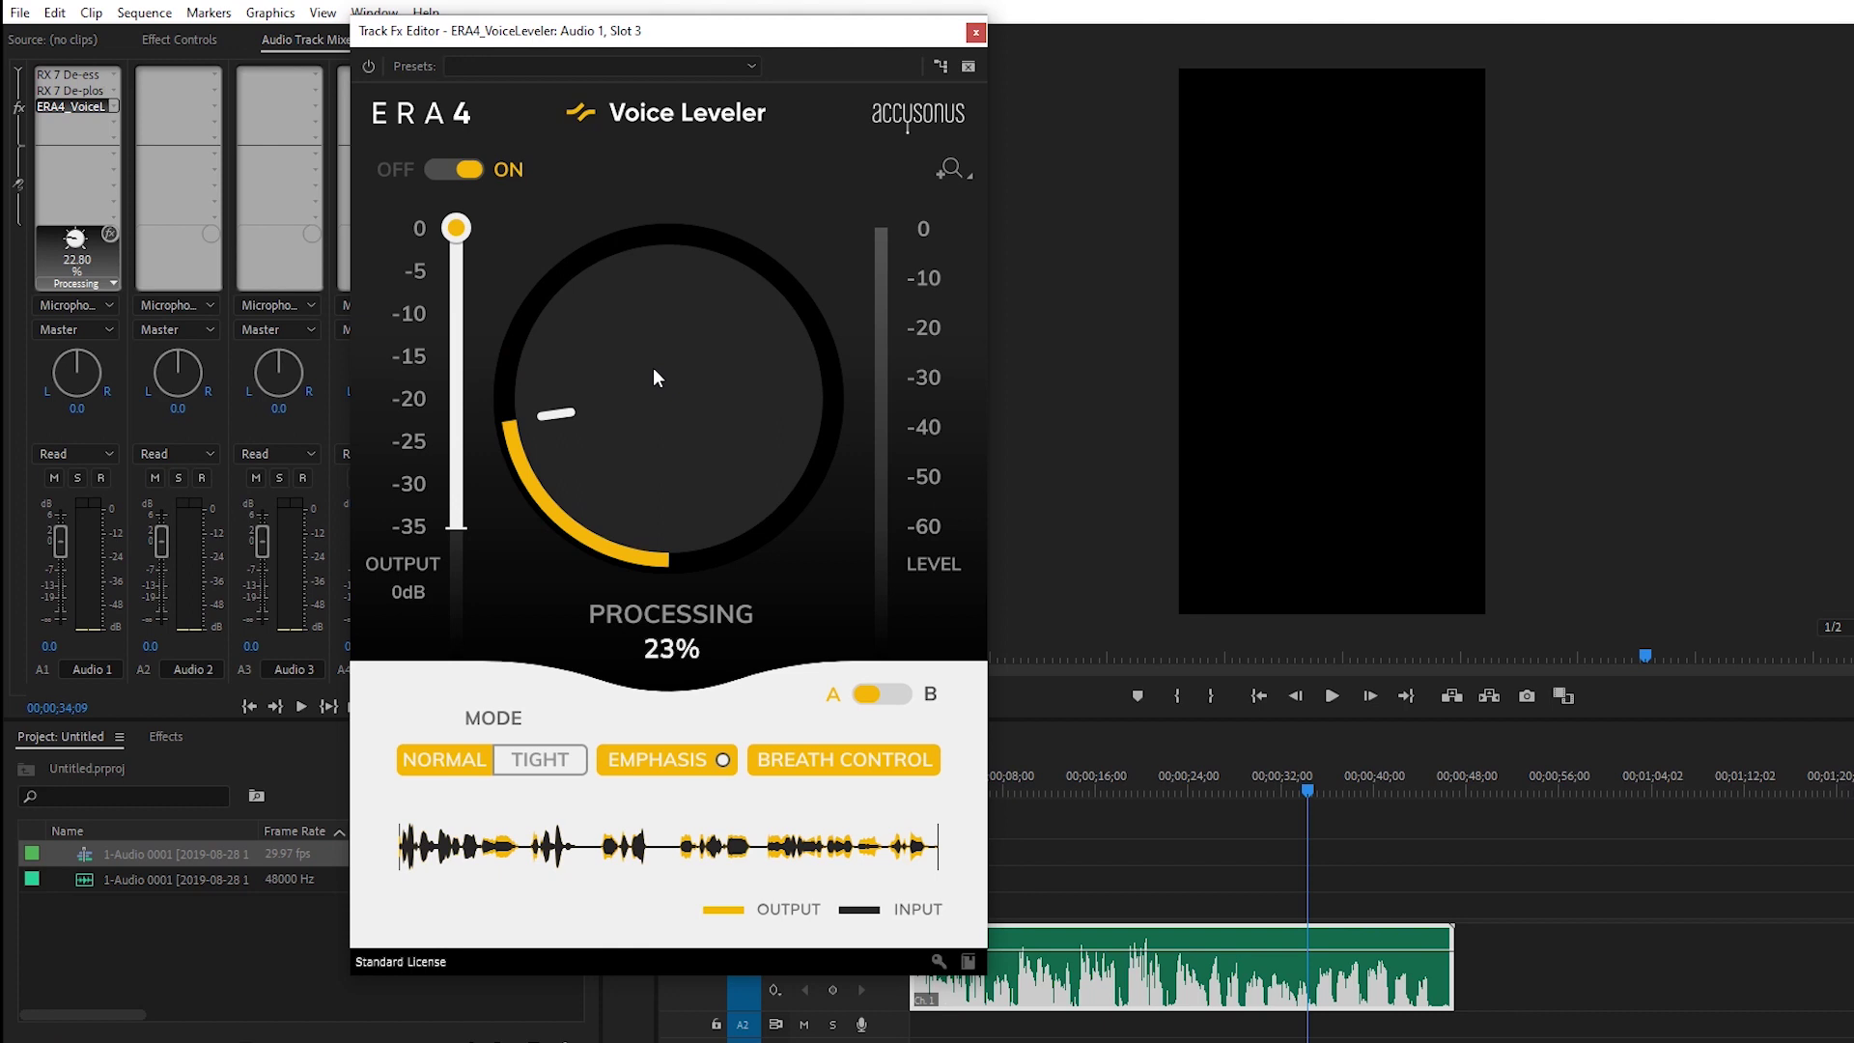
Undo an accidental move of the audio clip in the timeline.
{"action": "scroll", "coordinate": [652, 371], "scroll_direction": "down", "scroll_amount": 2}
{"action": "left_click_drag", "start_coordinate": [1212, 999], "coordinate": [1271, 995]}
{"action": "key", "text": "ctrl+z"}
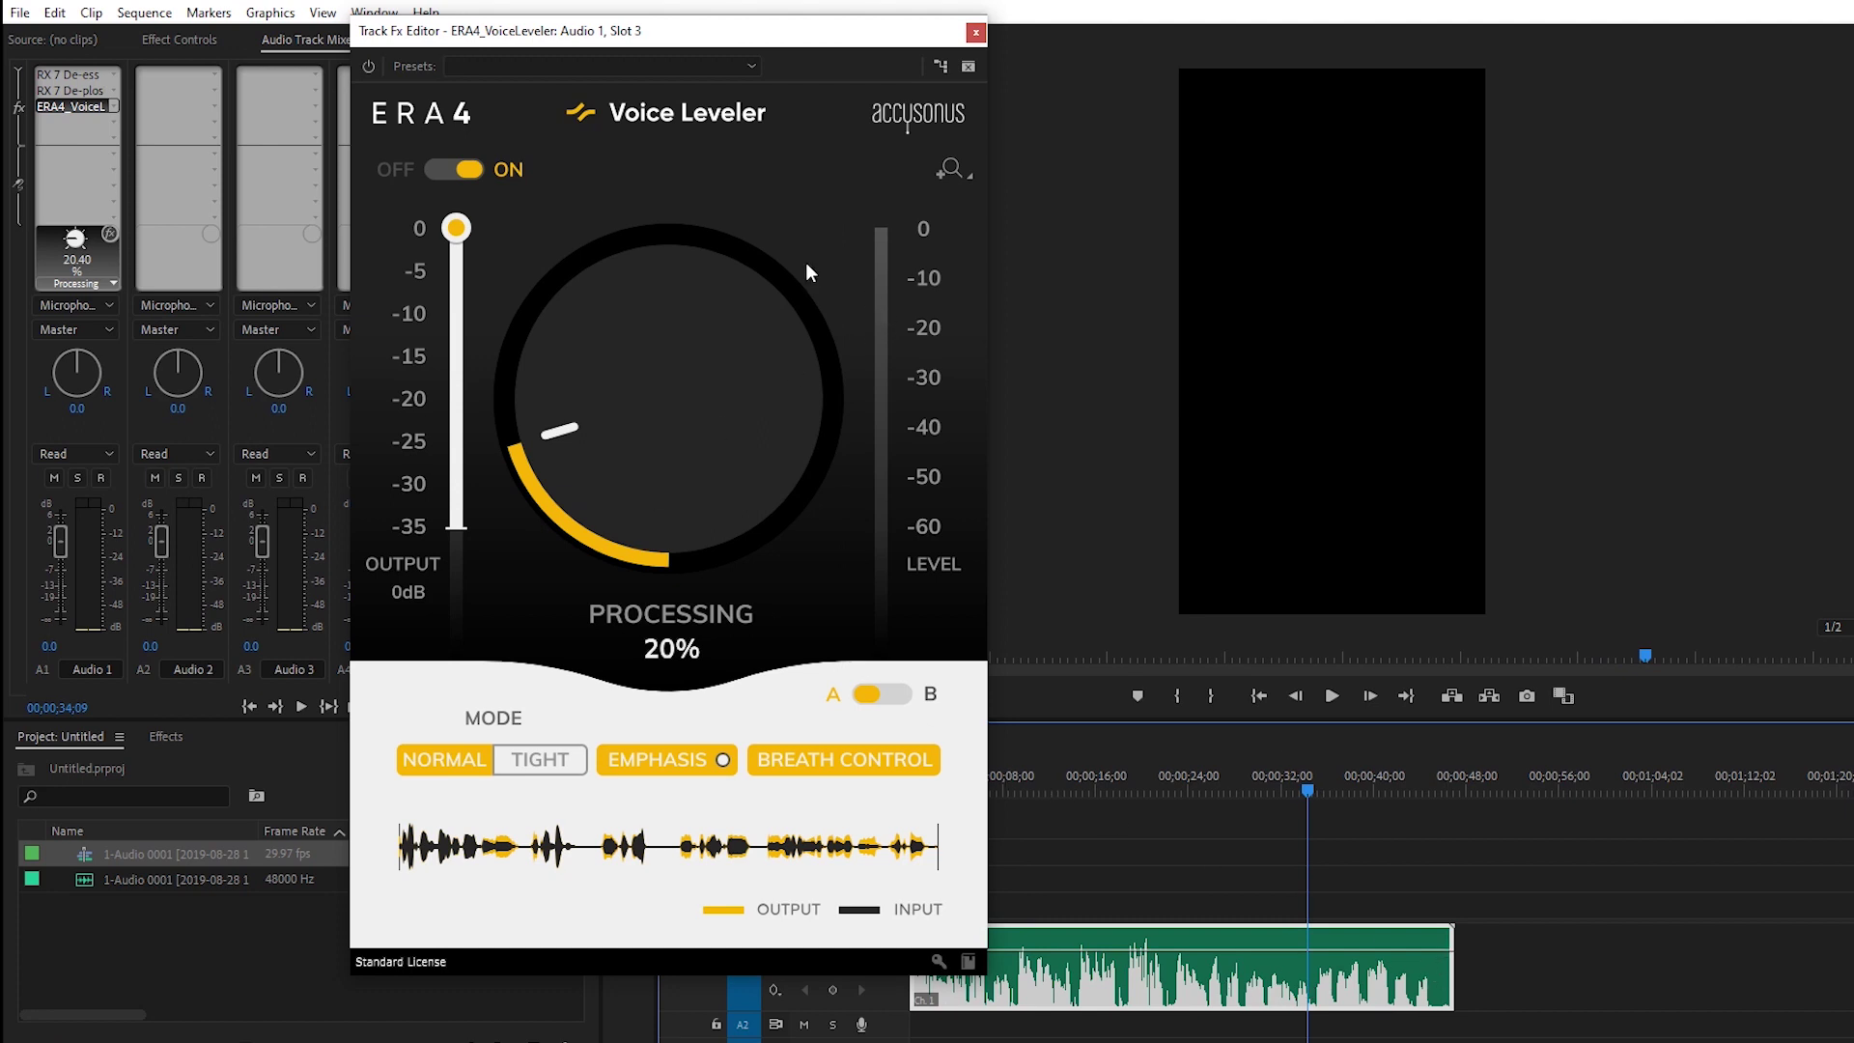
Close the Voice Leveler window and set its Audio 1 slot to None.
{"action": "left_click", "coordinate": [974, 37]}
{"action": "left_click", "coordinate": [117, 108]}
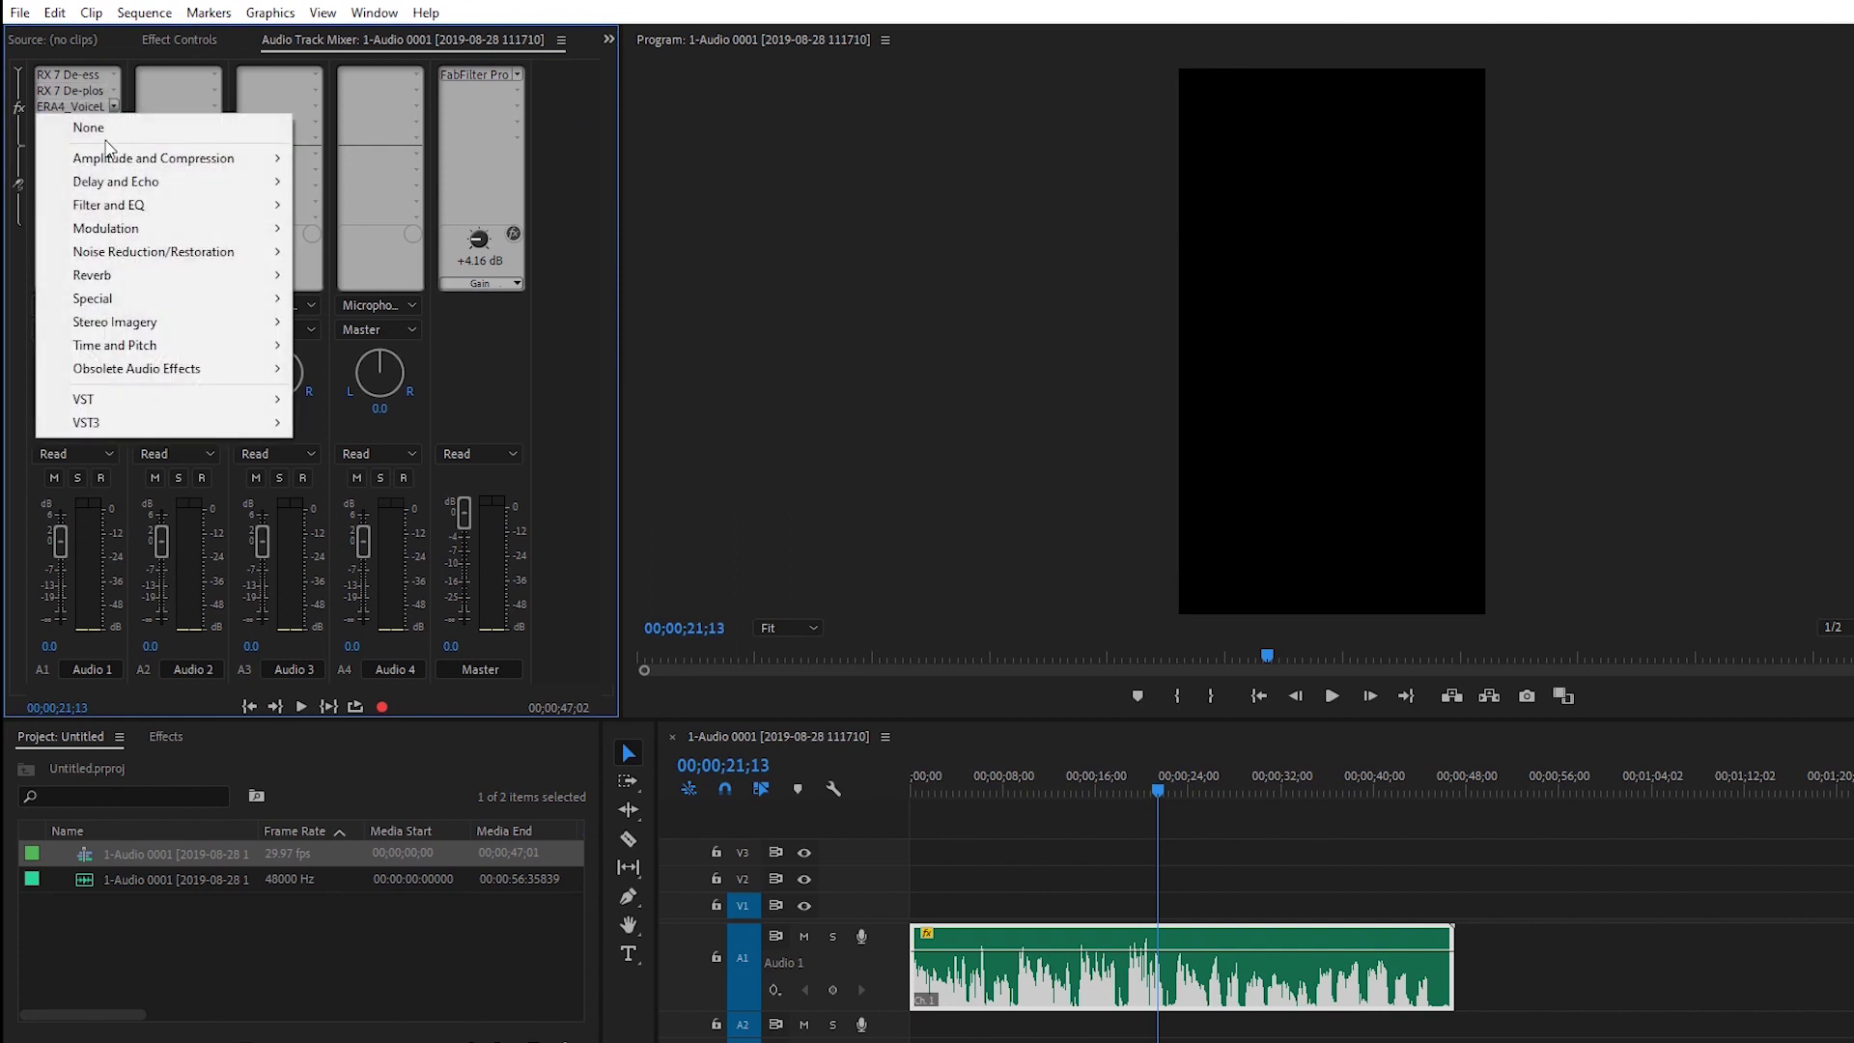
{"action": "left_click", "coordinate": [108, 131]}
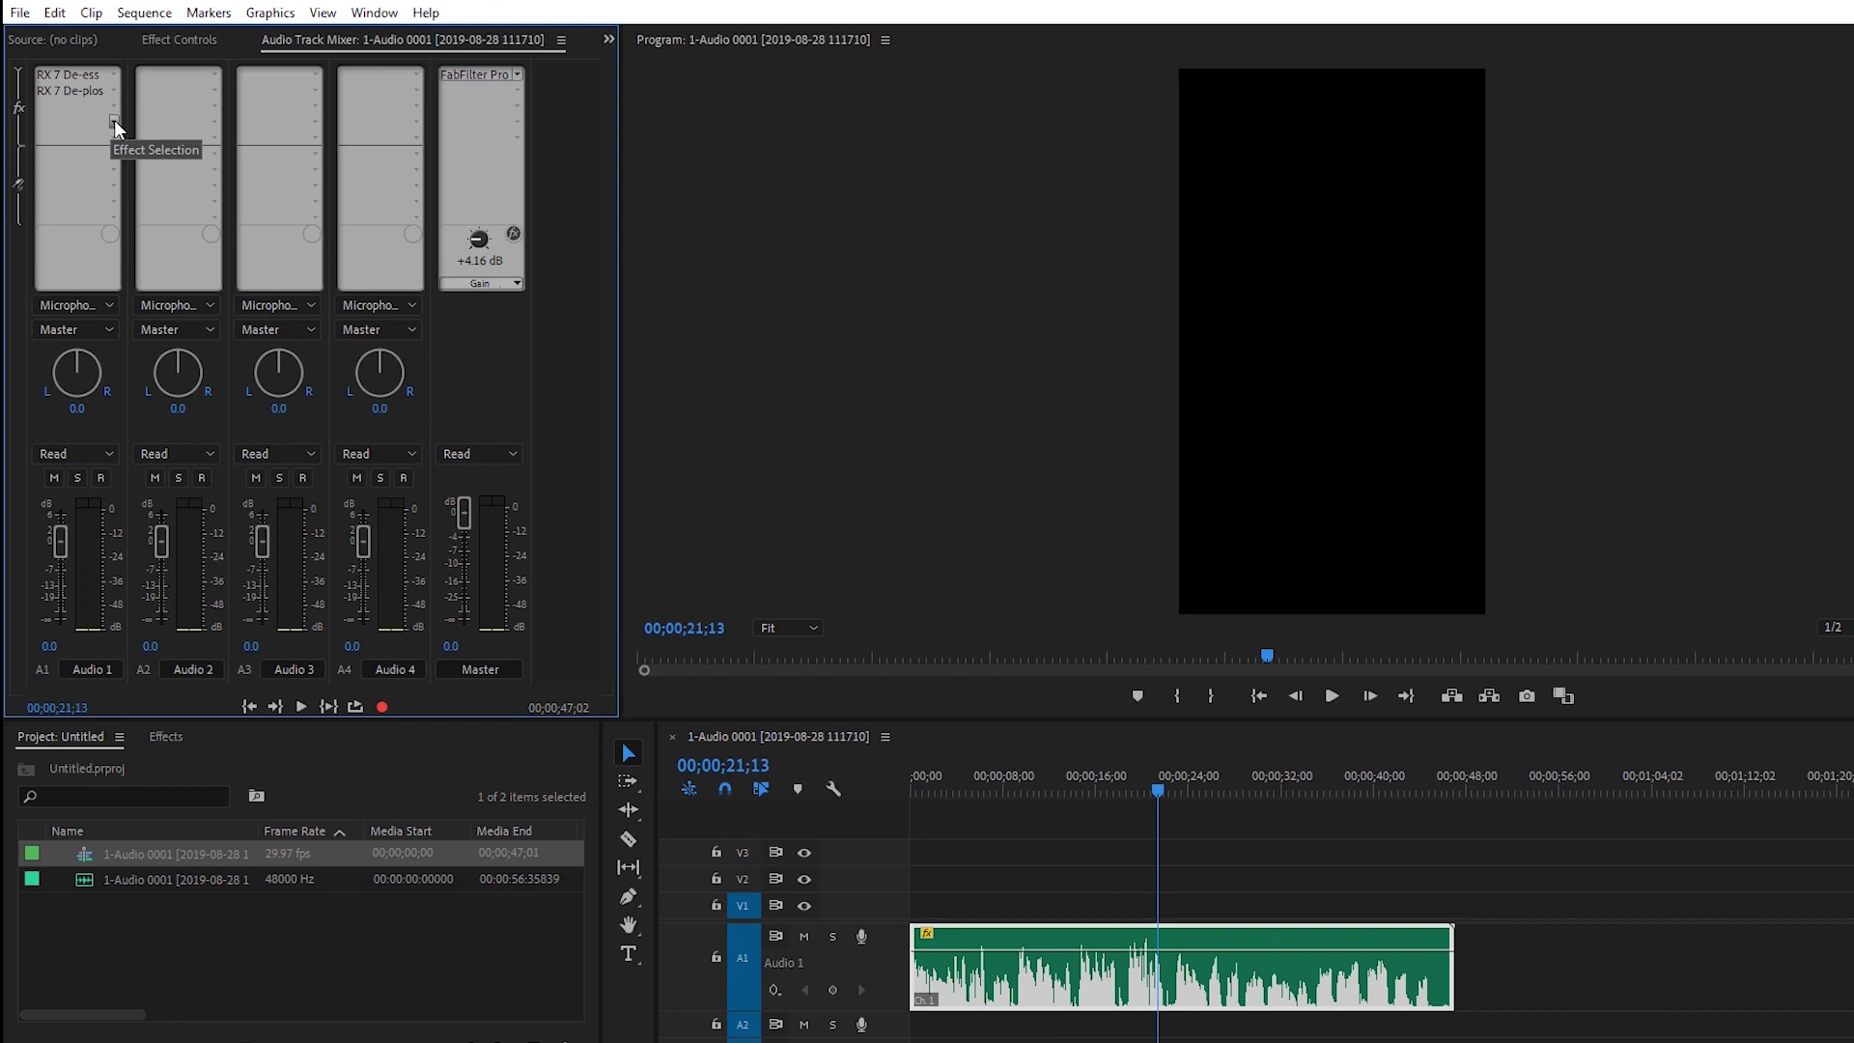
Add VST3 > Restoration > iZotope, Inc. > RX 7 Voice De-noise to an empty Audio 1 slot.
{"action": "left_click", "coordinate": [114, 119]}
{"action": "mouse_move", "coordinate": [168, 425]}
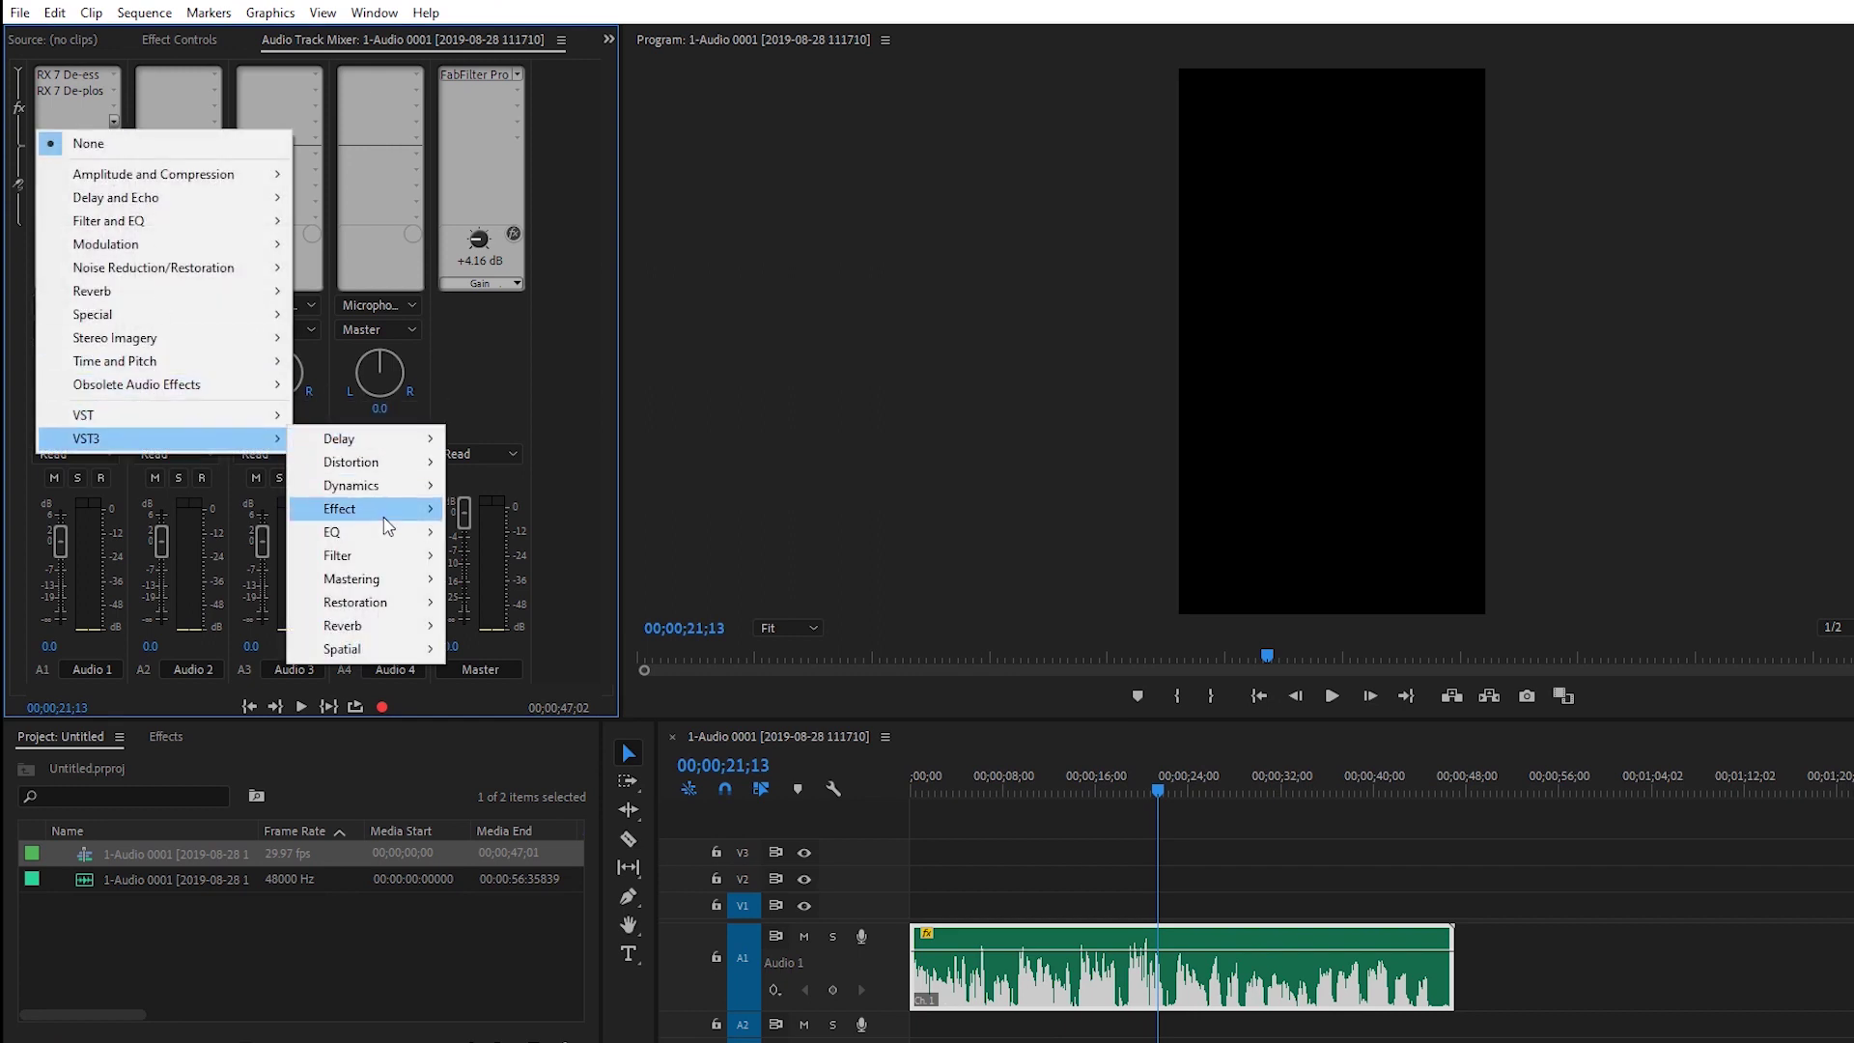
{"action": "mouse_move", "coordinate": [414, 602]}
{"action": "mouse_move", "coordinate": [497, 608]}
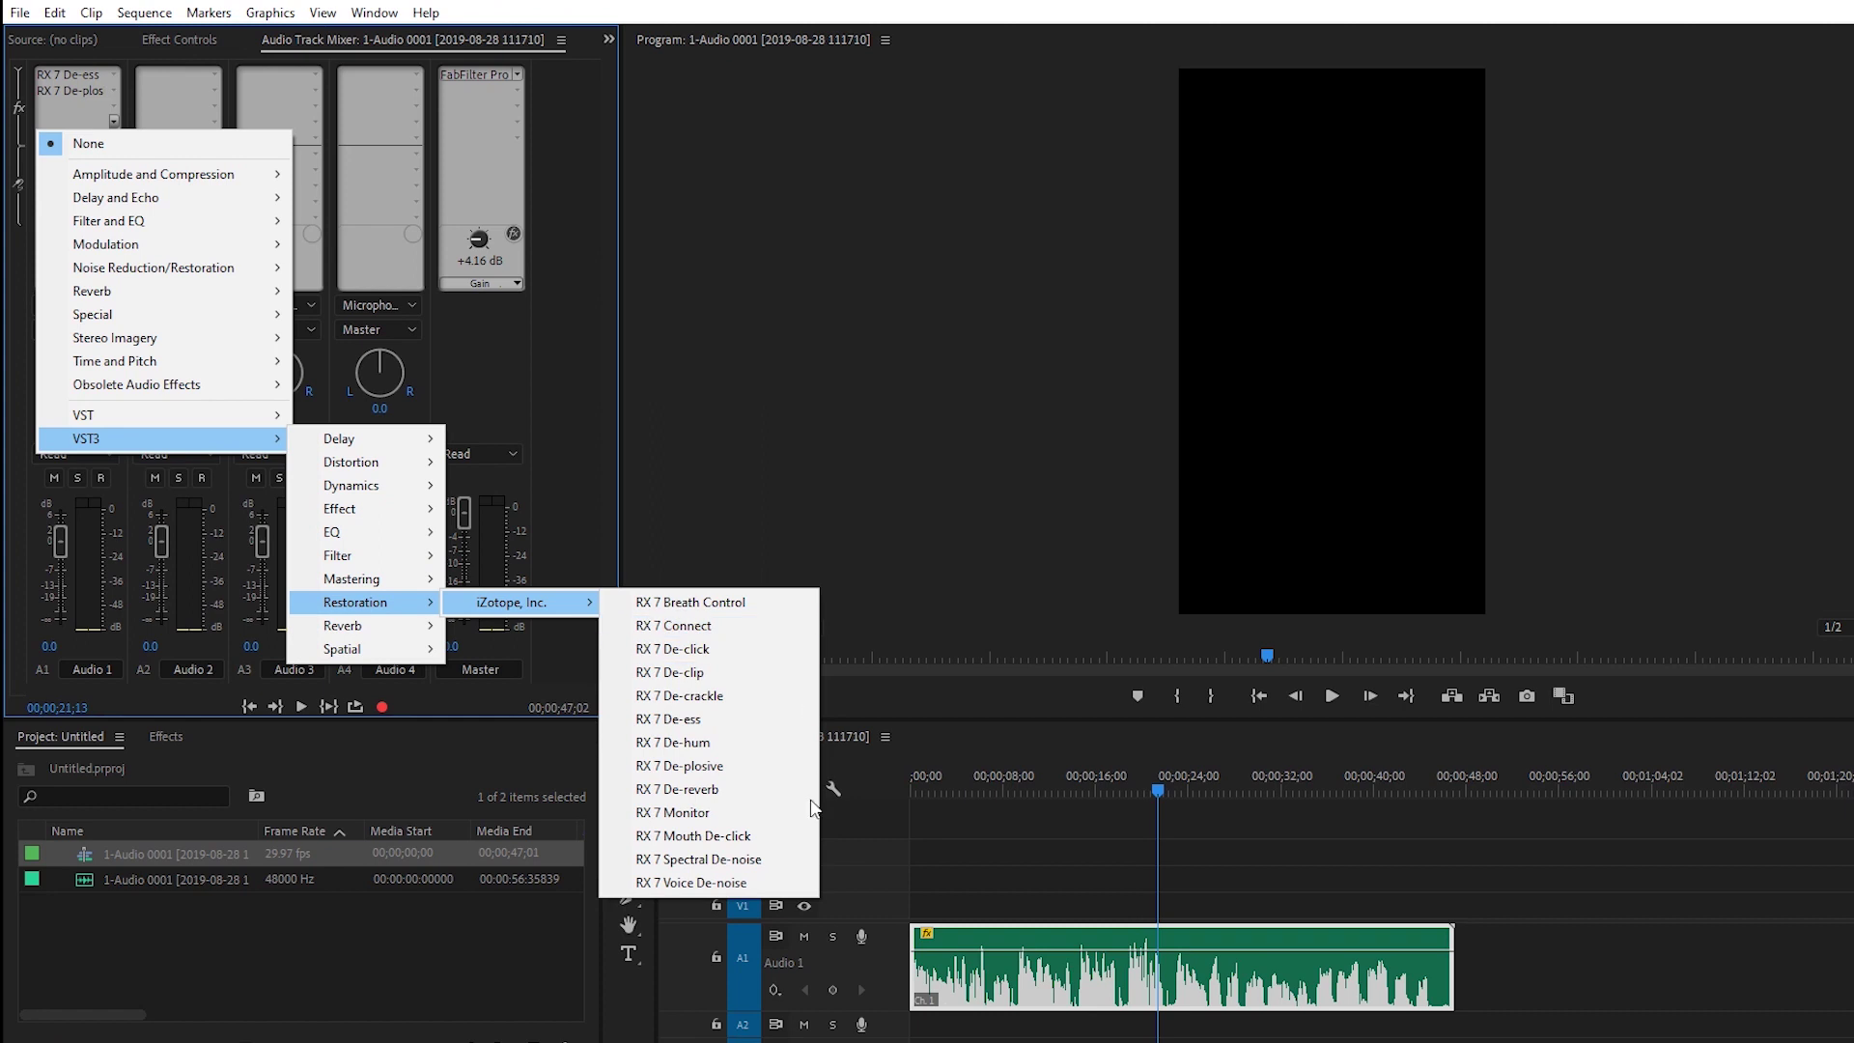
{"action": "left_click", "coordinate": [699, 883]}
Play from about 8 seconds and set the Voice De-noise threshold to about -64.84.
{"action": "left_click", "coordinate": [1073, 792]}
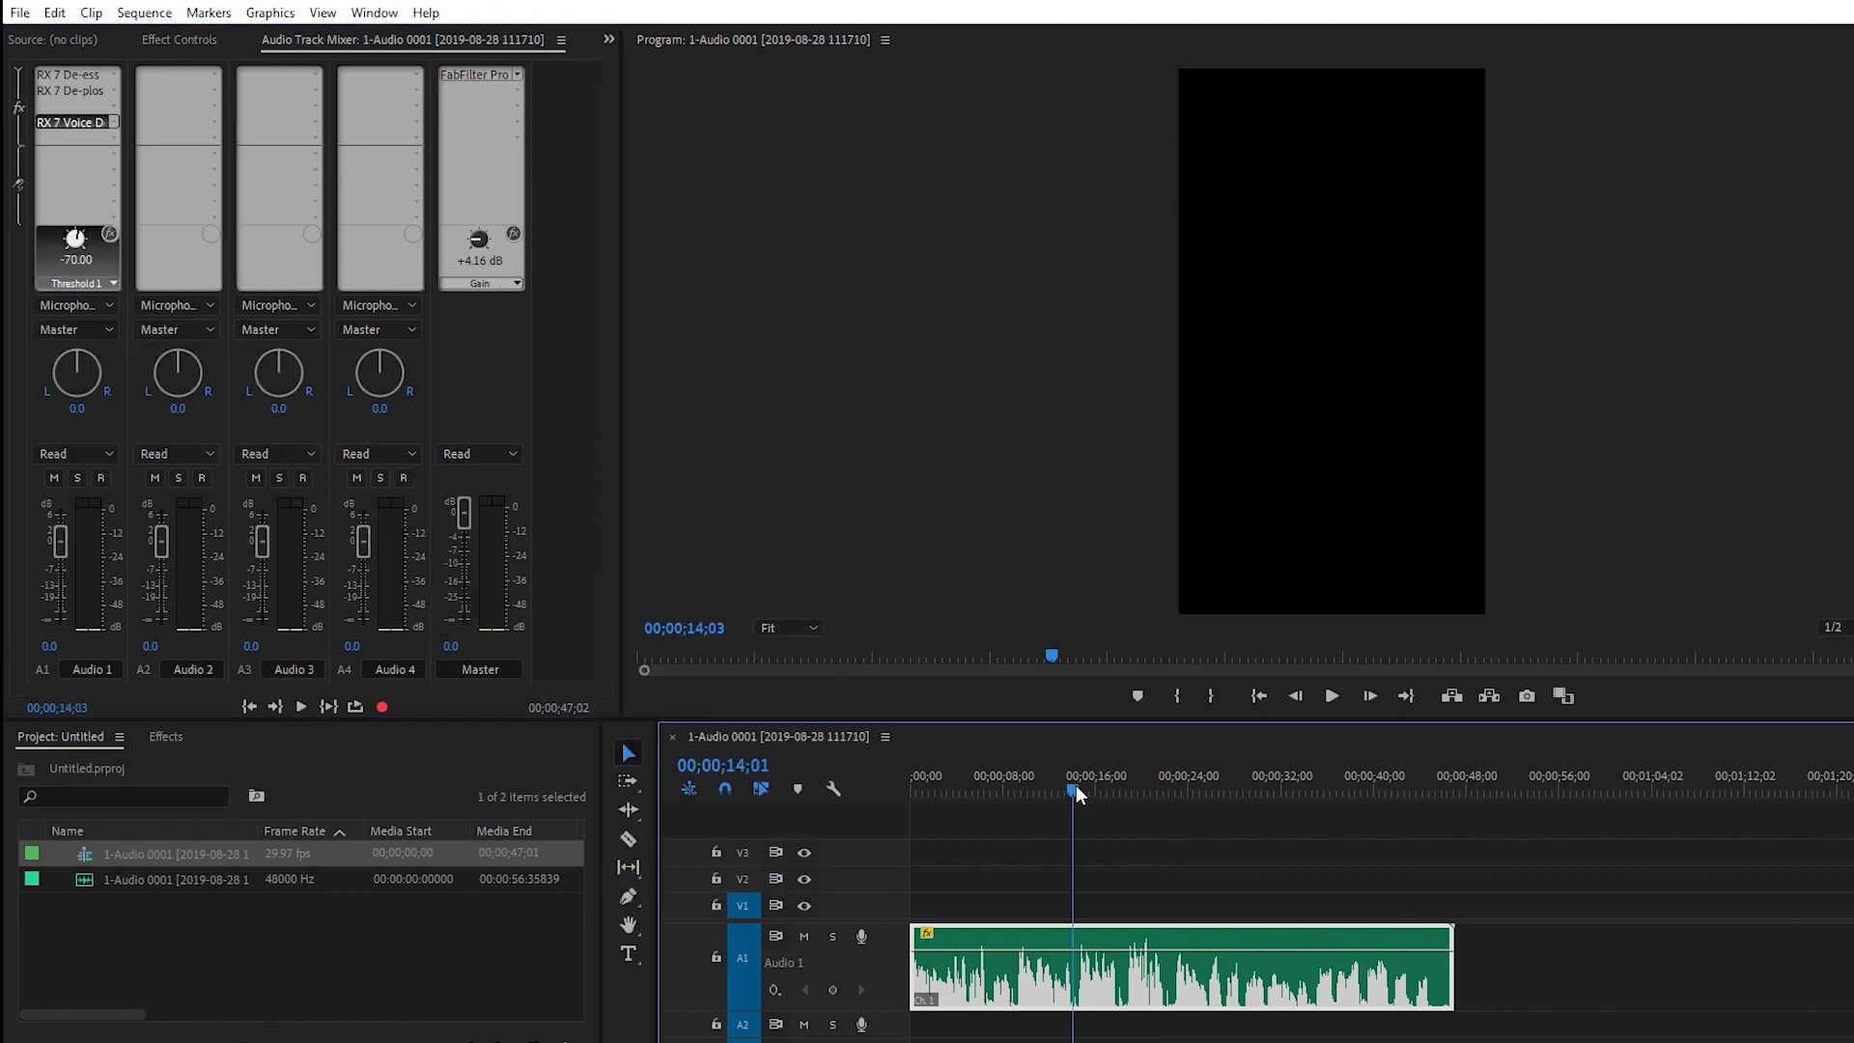
{"action": "left_click", "coordinate": [1012, 784]}
{"action": "key", "text": "space"}
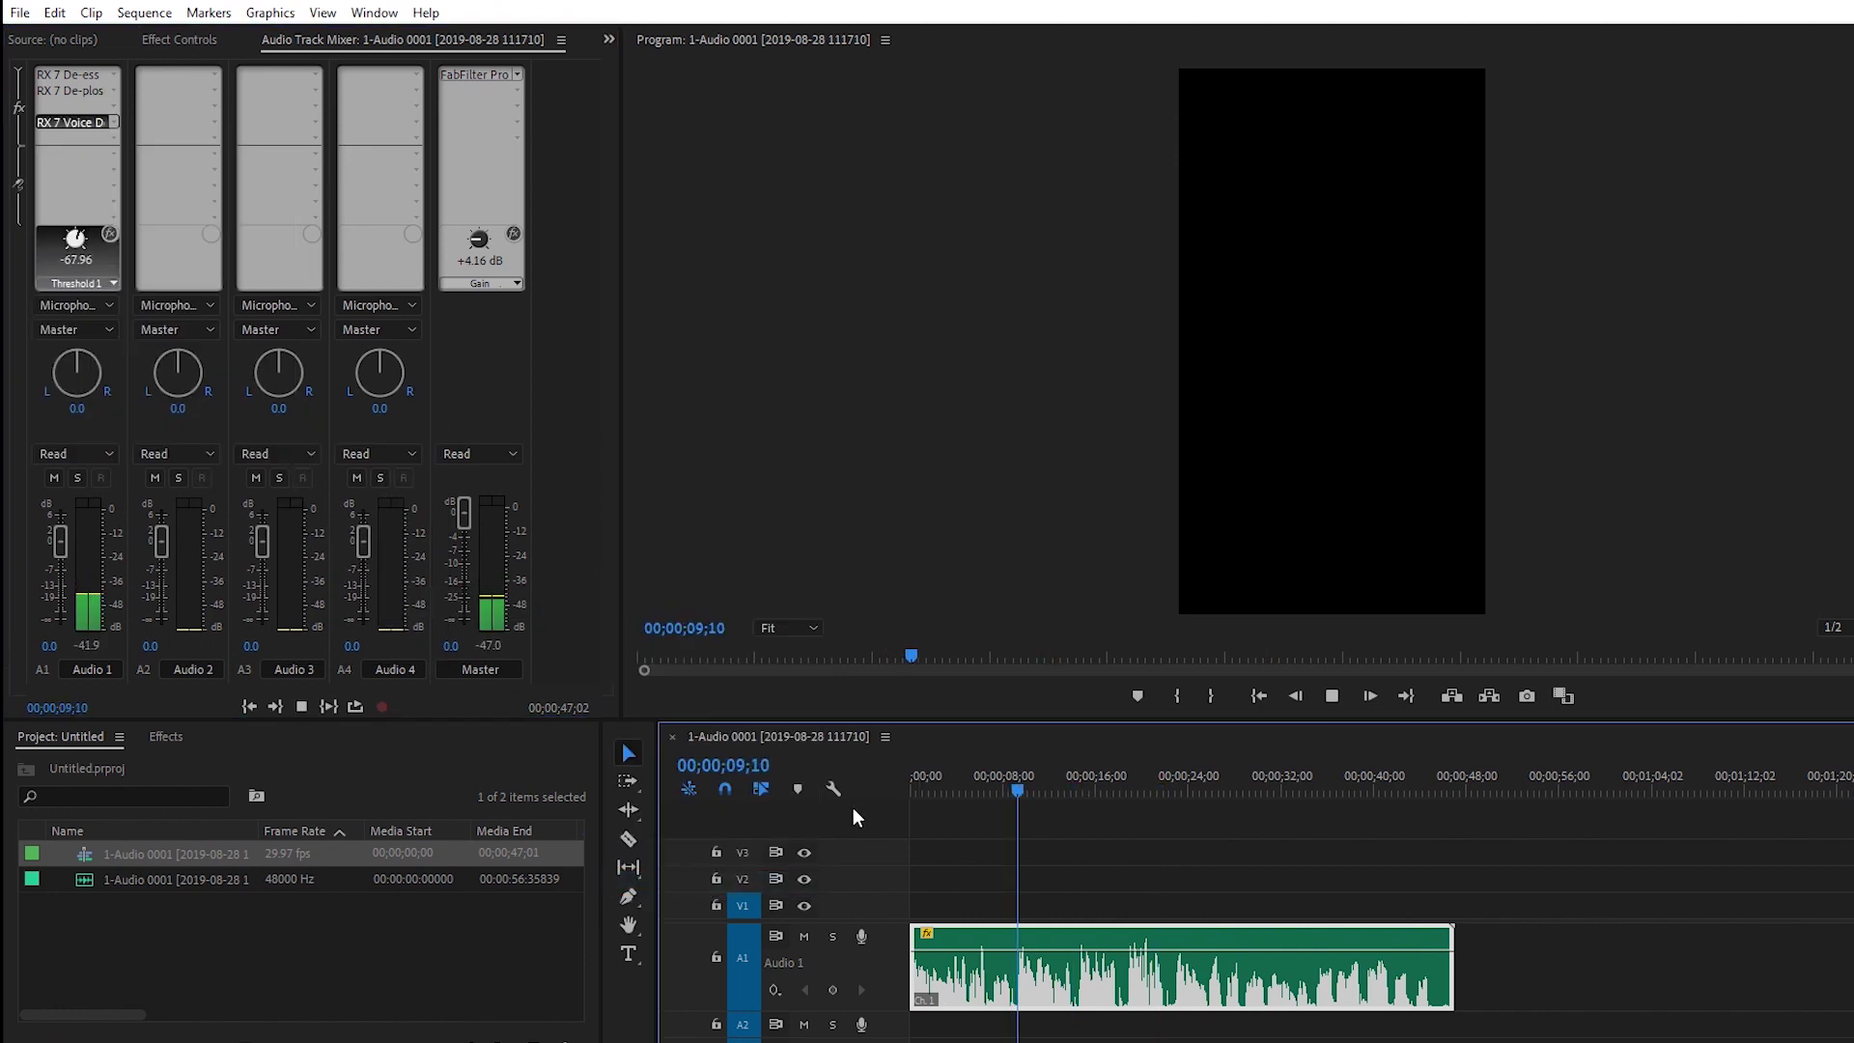
{"action": "left_click_drag", "start_coordinate": [74, 238], "coordinate": [106, 237]}
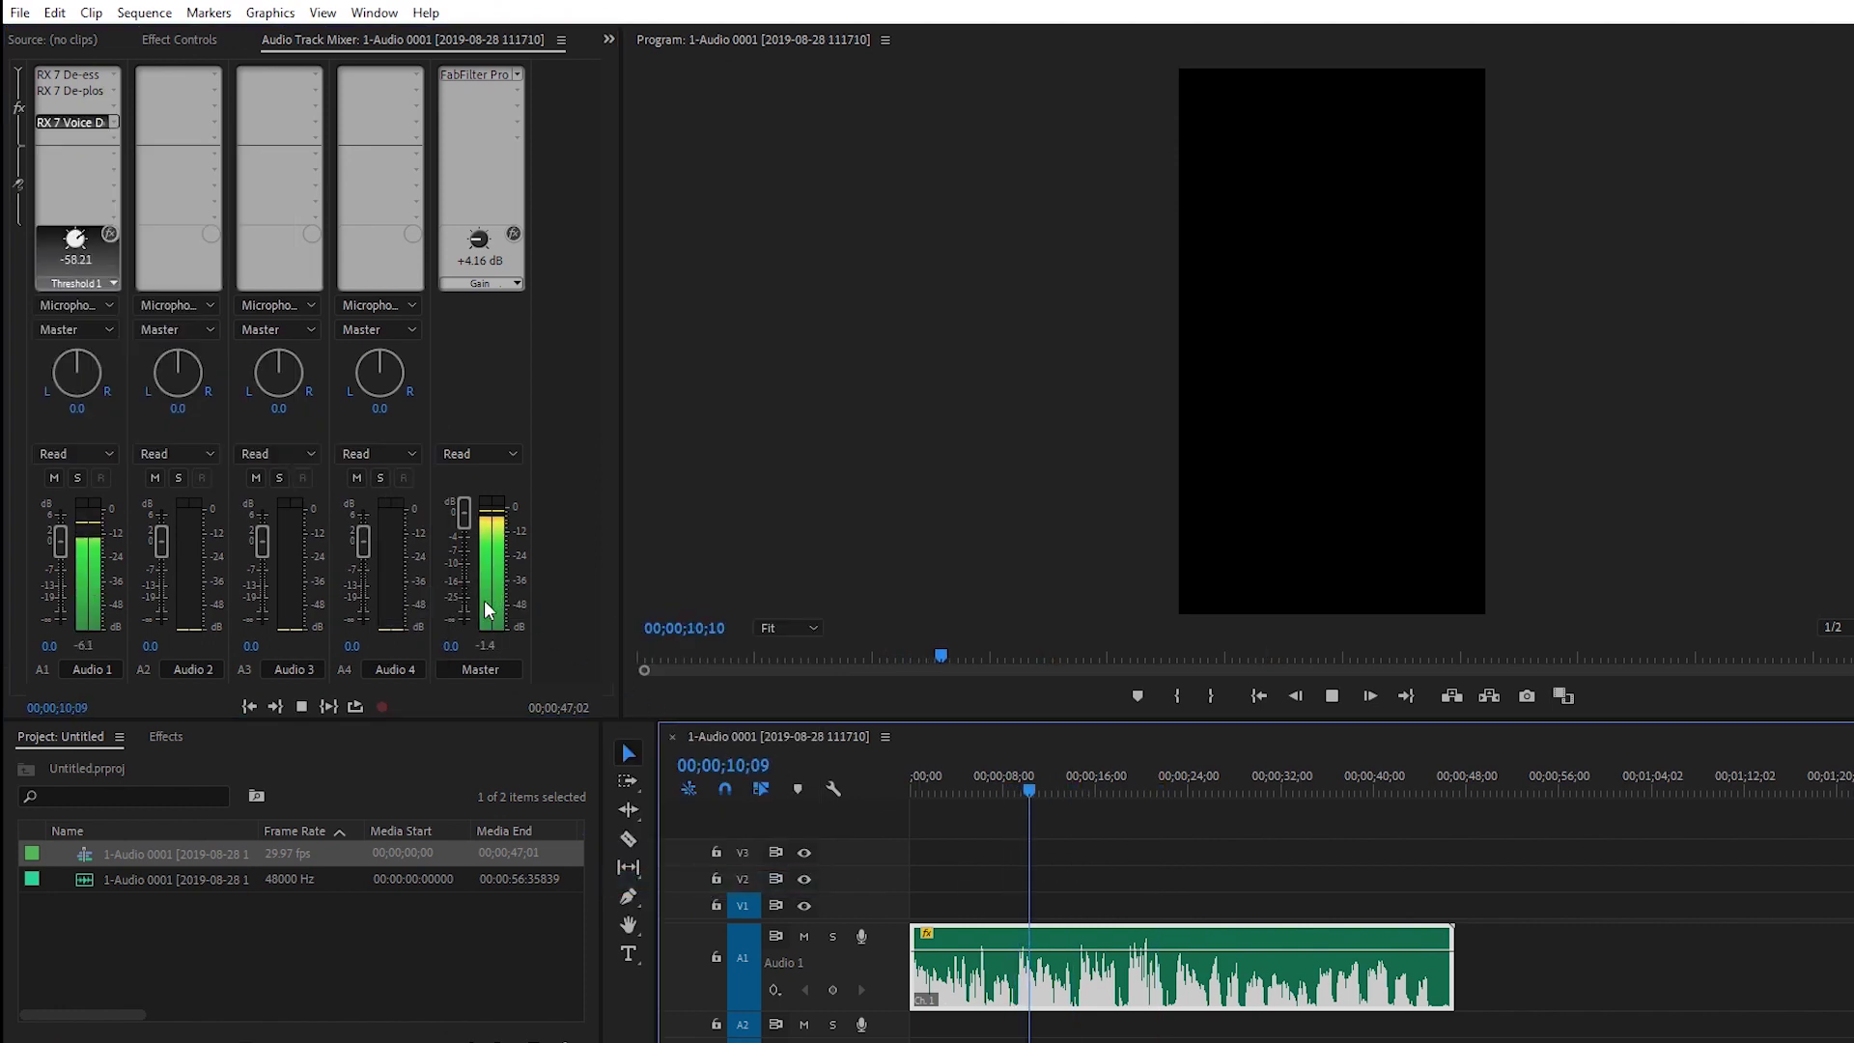
Open the RX 7 Voice De-noise editor and toggle its power to compare with the original.
{"action": "double_click", "coordinate": [68, 118]}
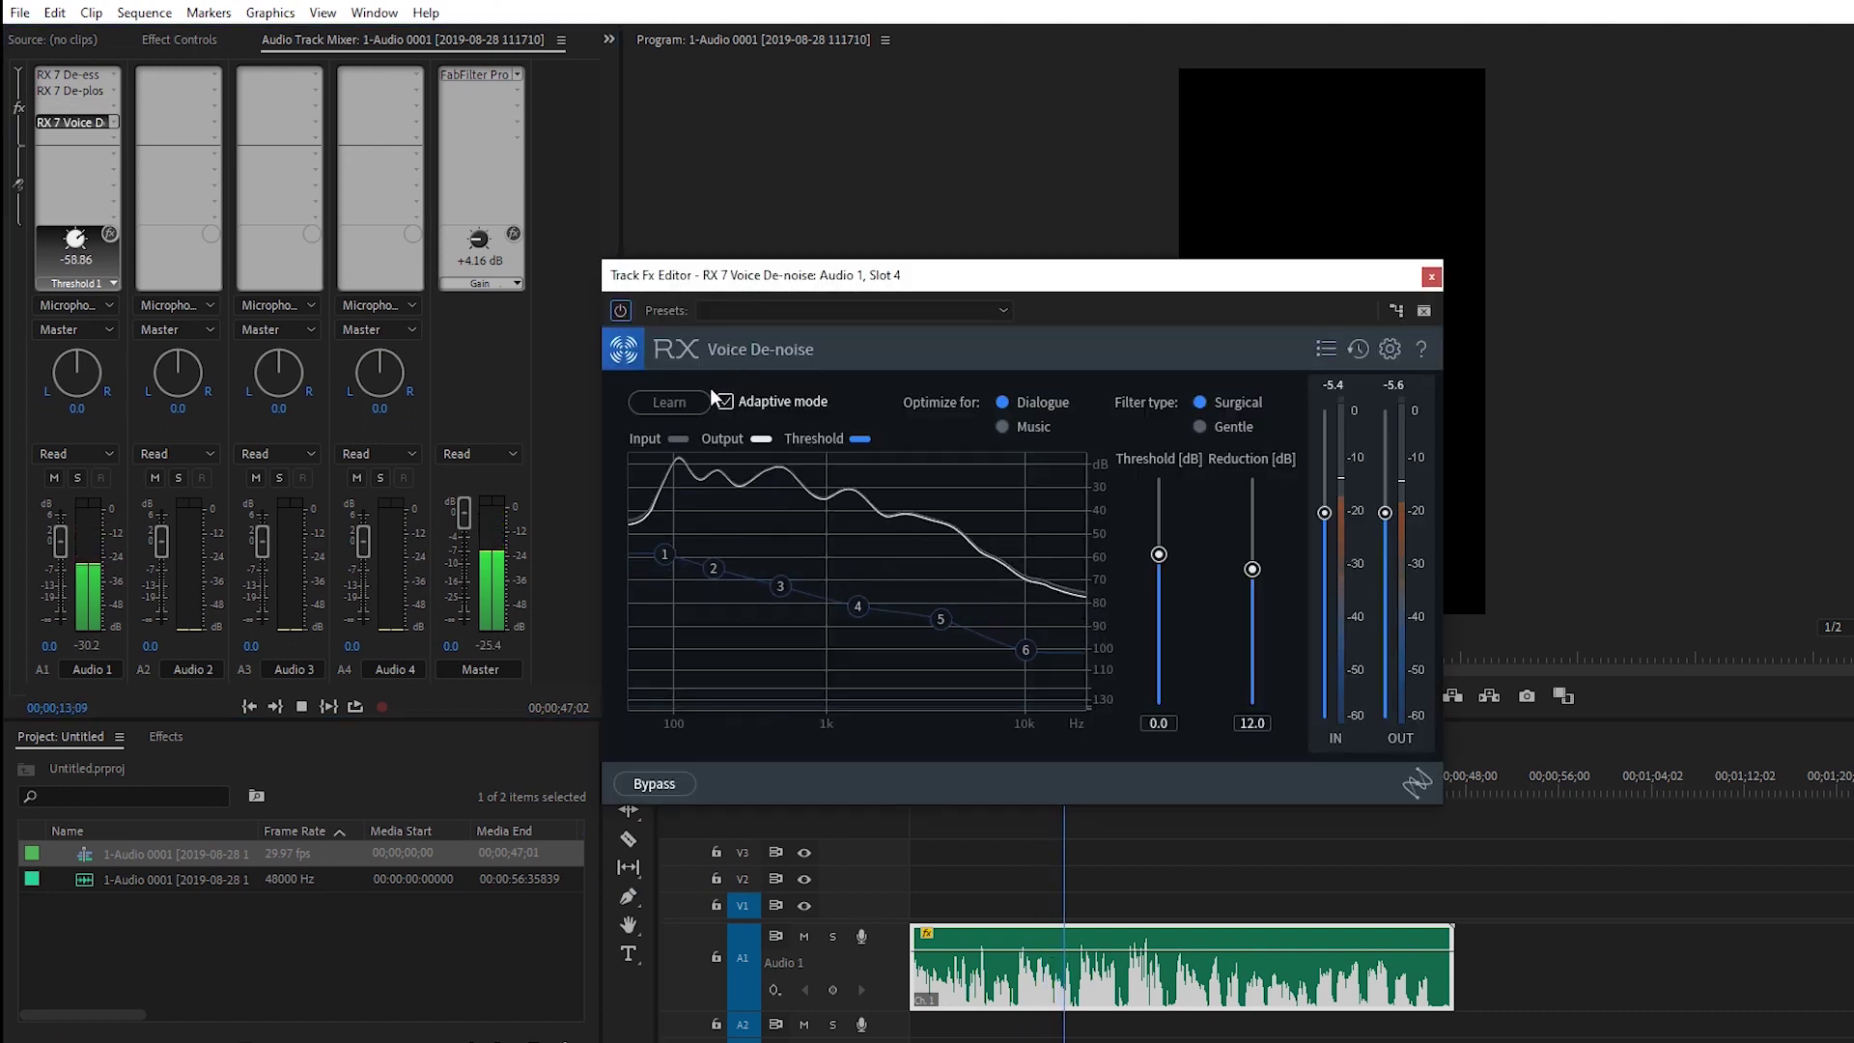
{"action": "key", "text": "space"}
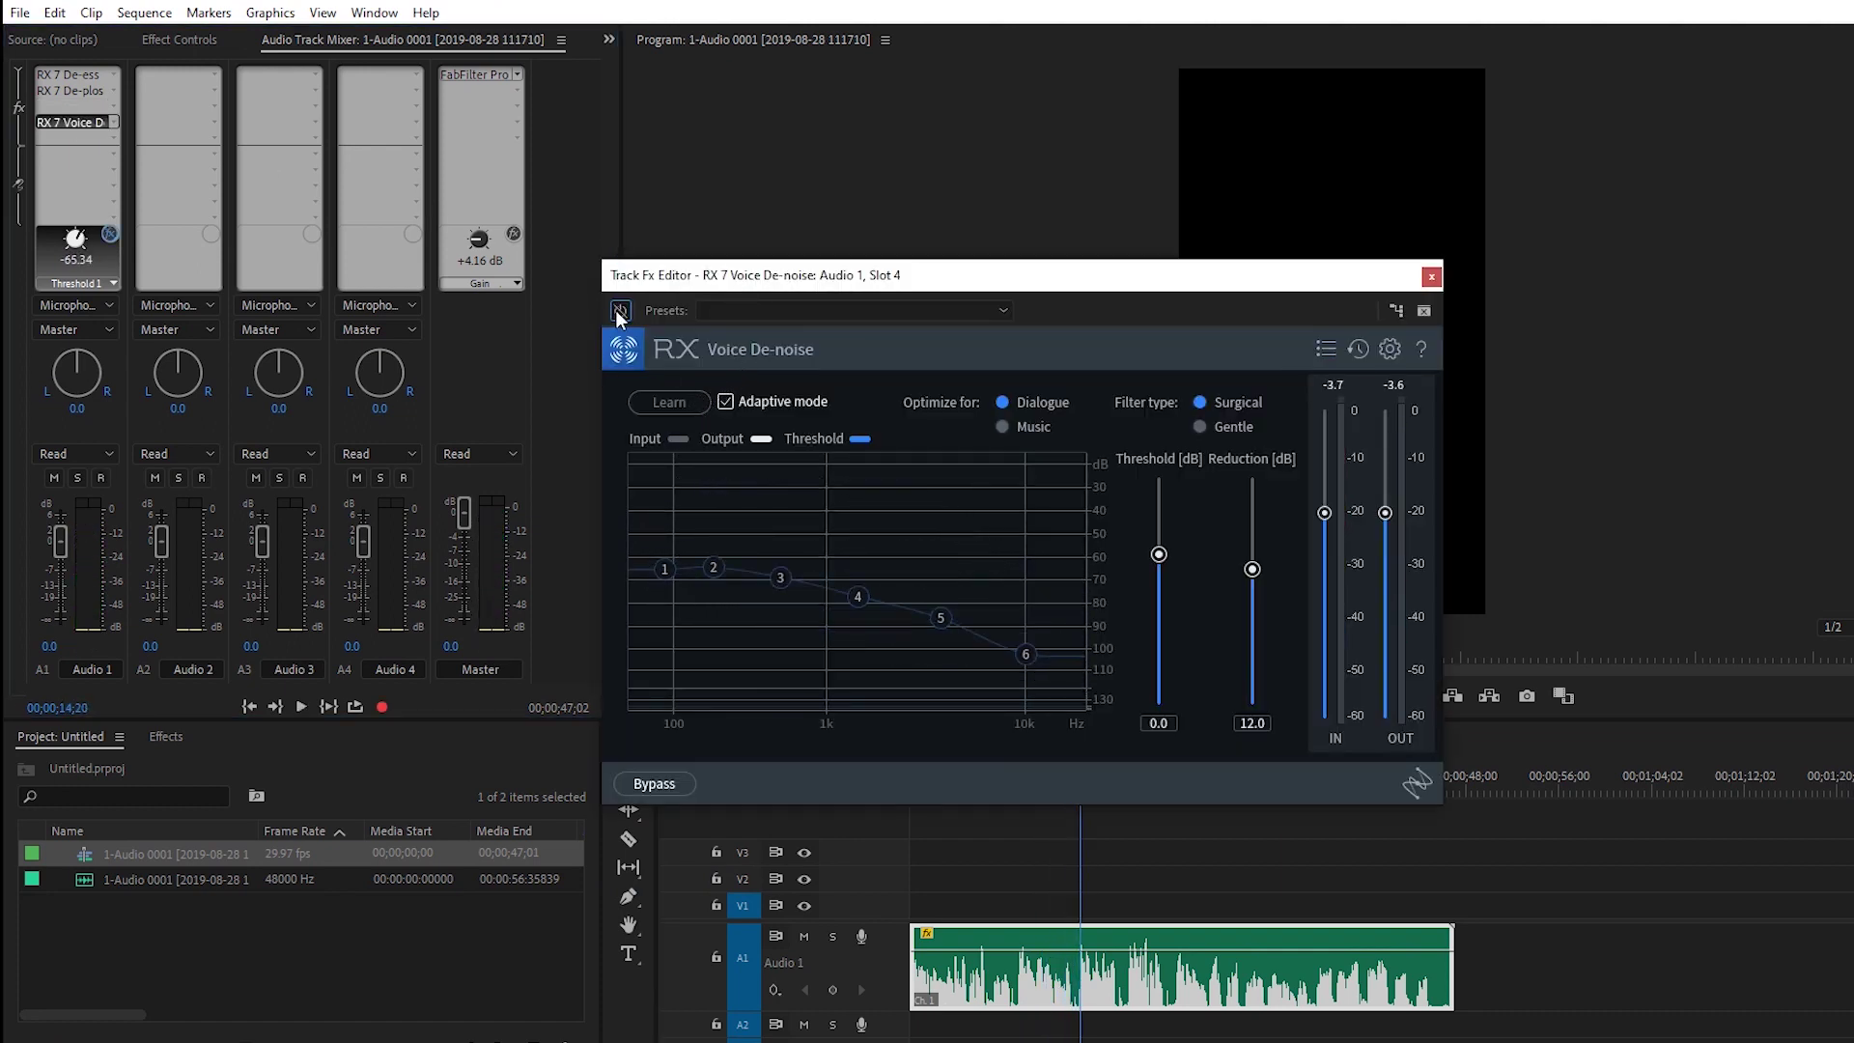
{"action": "key", "text": "space"}
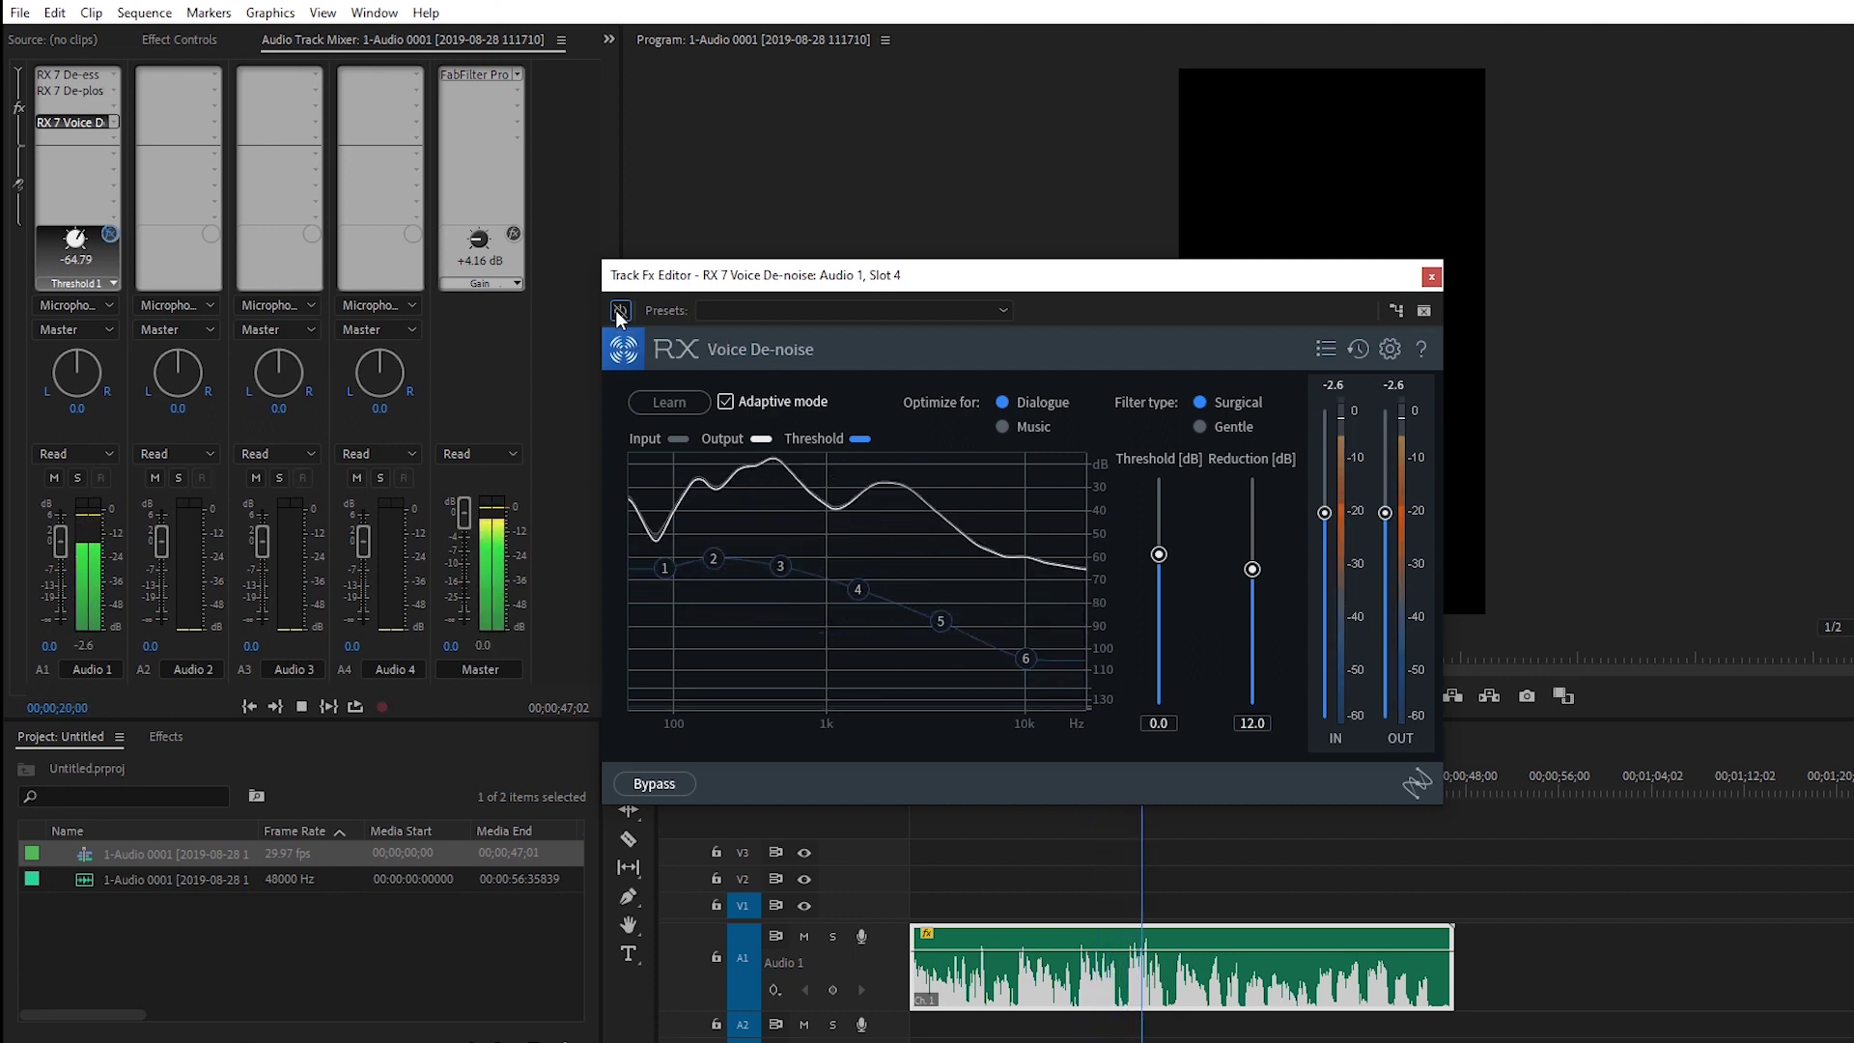
{"action": "left_click", "coordinate": [620, 310]}
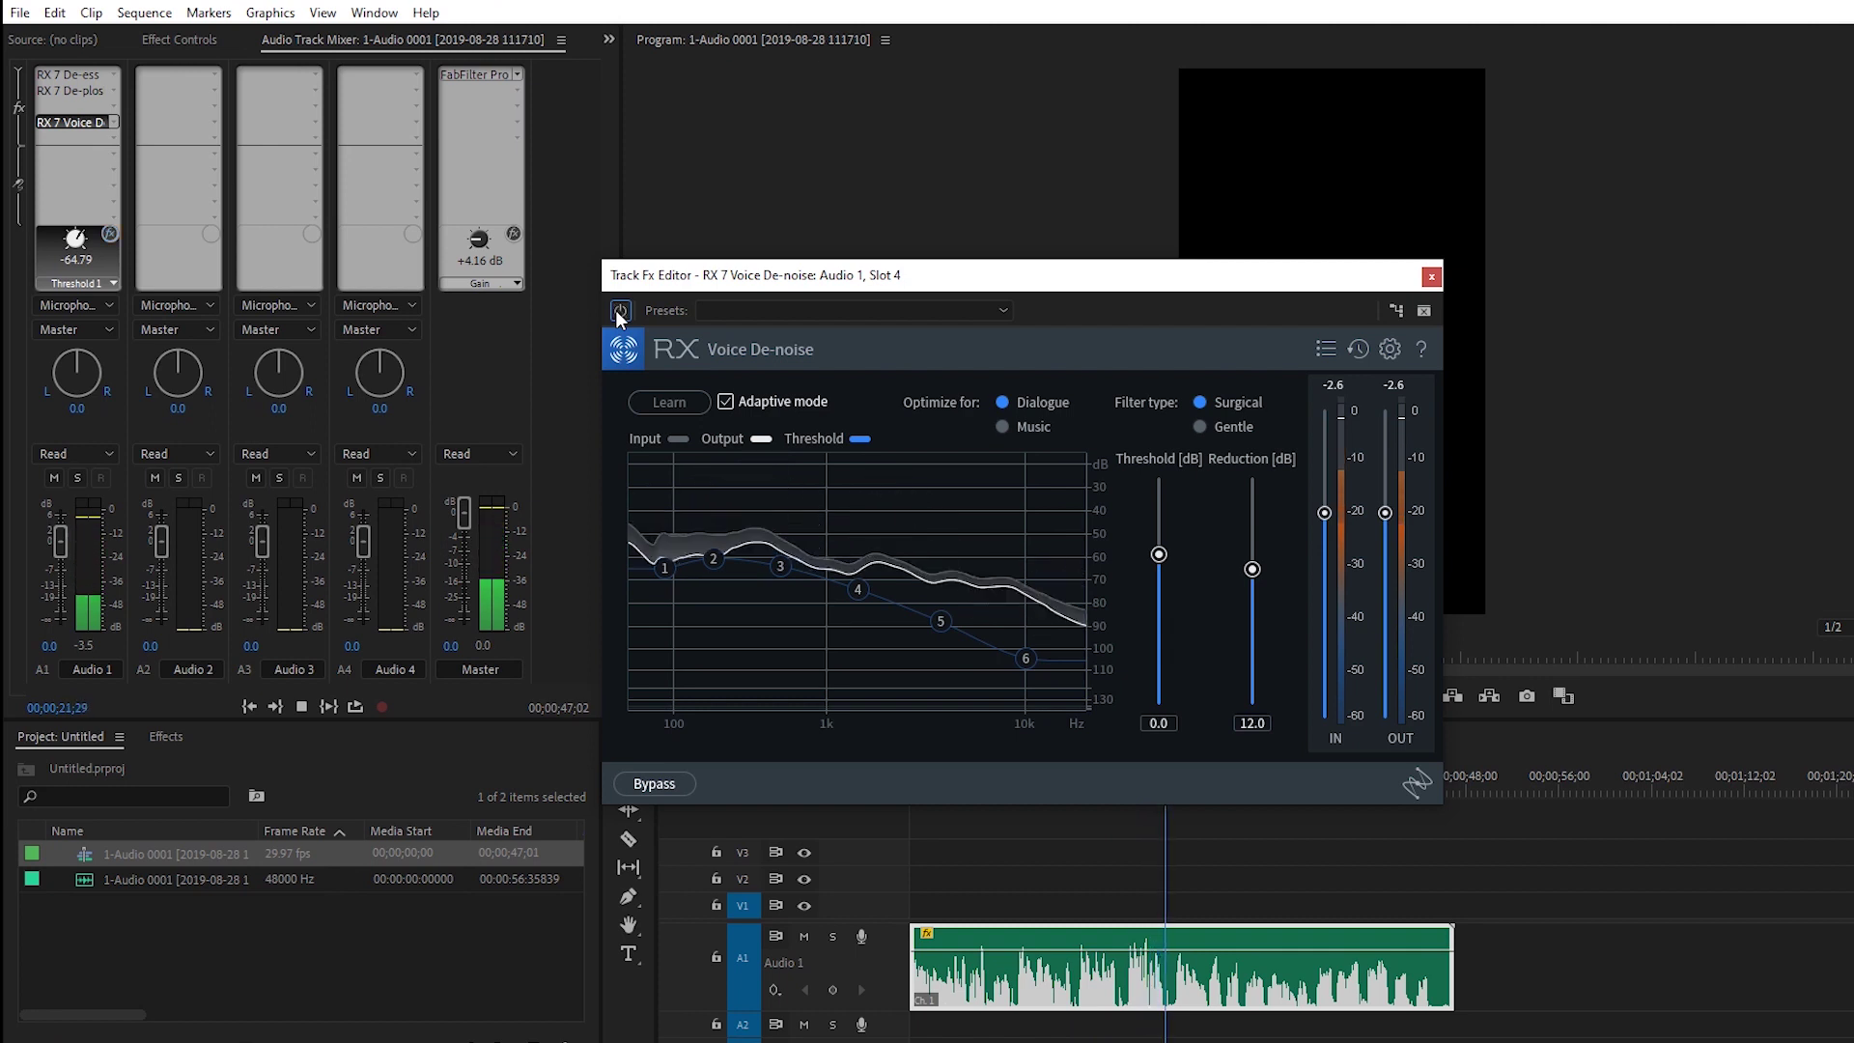
{"action": "key", "text": "space"}
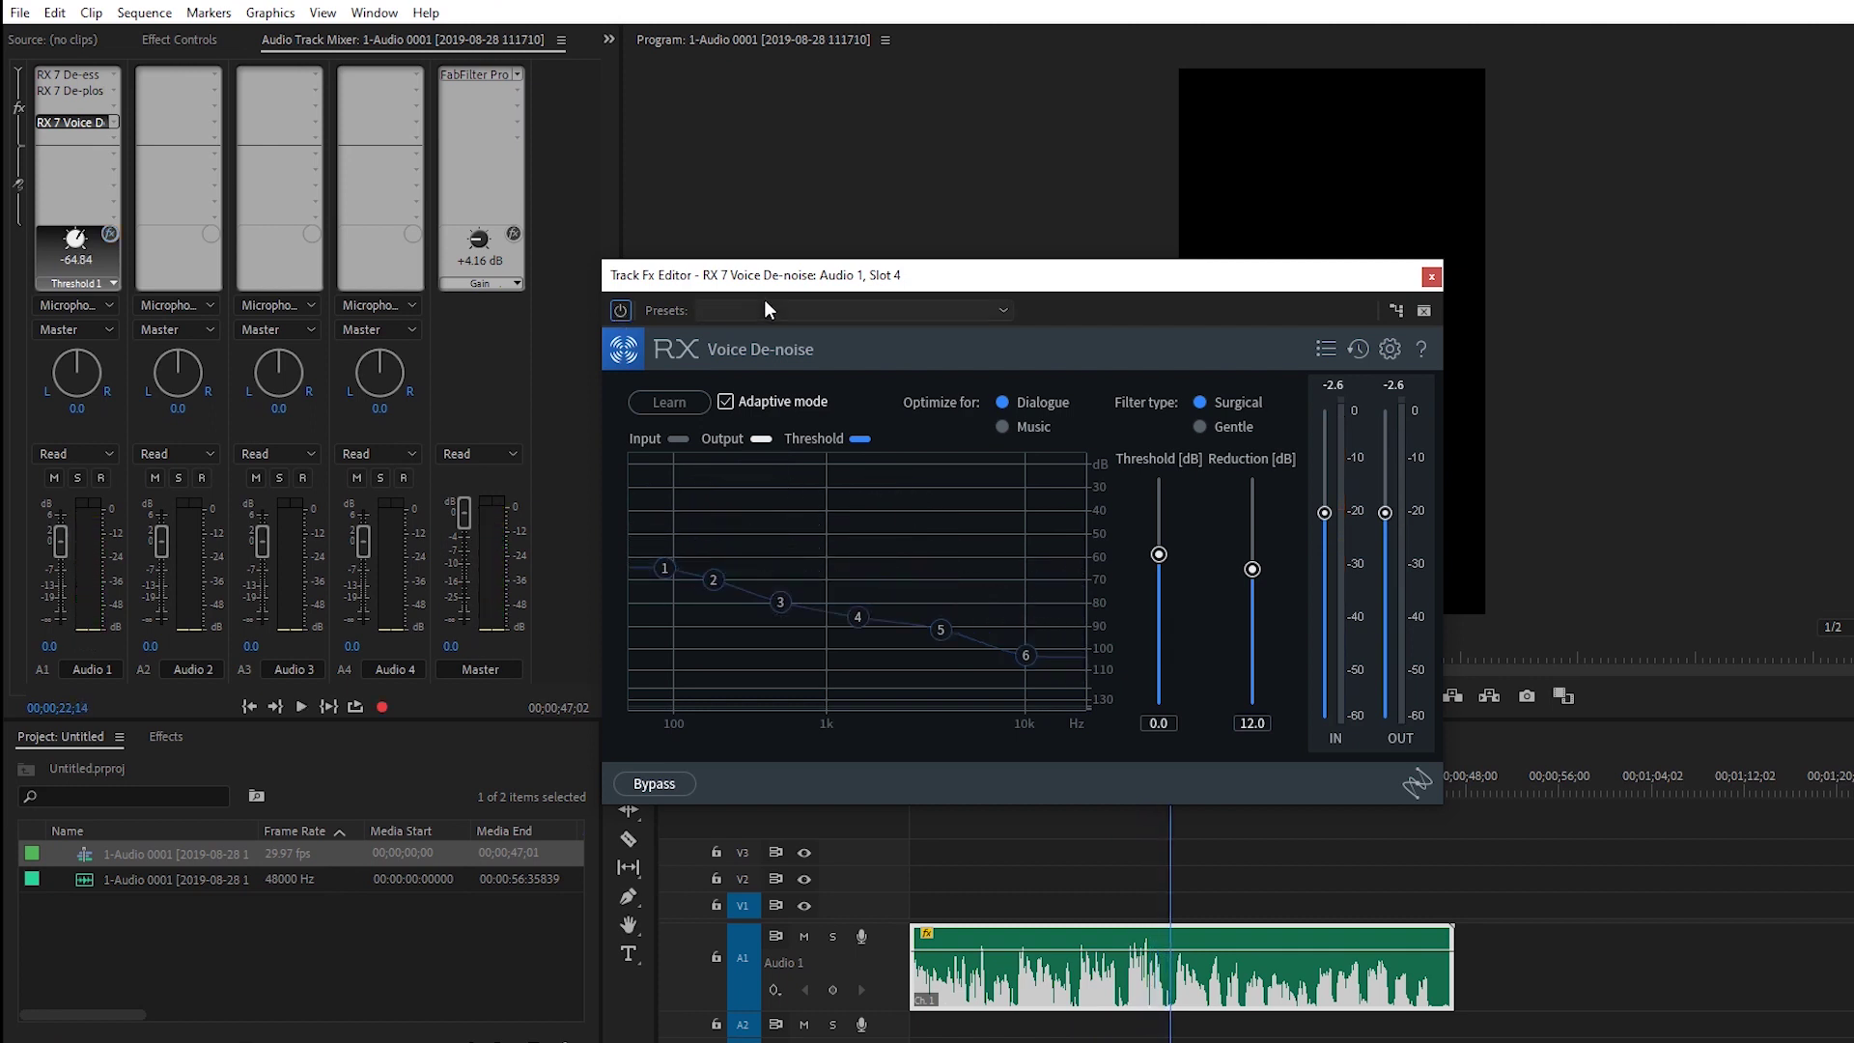